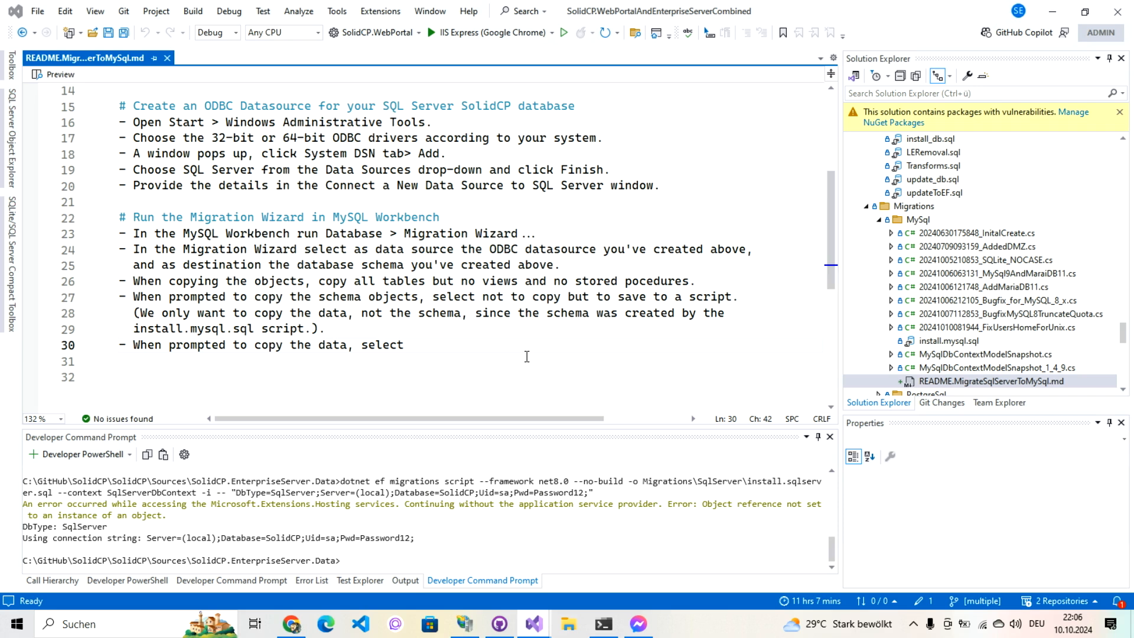
Step: Collapse Solution Explorer to the project list, leaving SolidCP.EnterpriseServer.Data selected
left_click(900, 75)
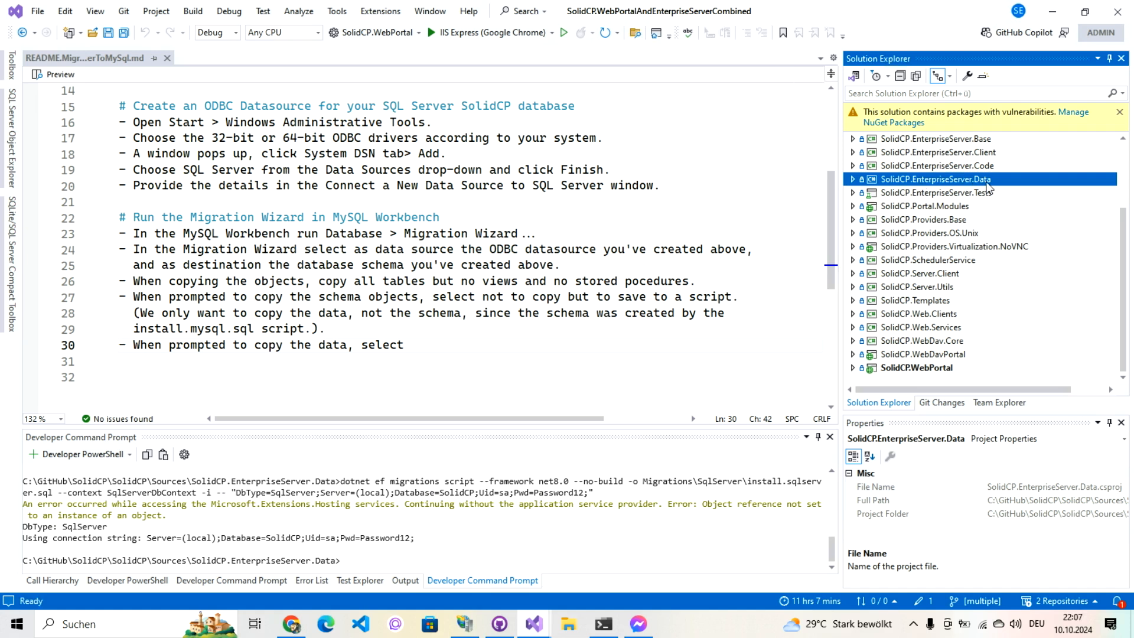
Step: Open update_db.sql from SolidCP.EnterpriseServer.Data > LegacyScripts in the editor
left_click(853, 179)
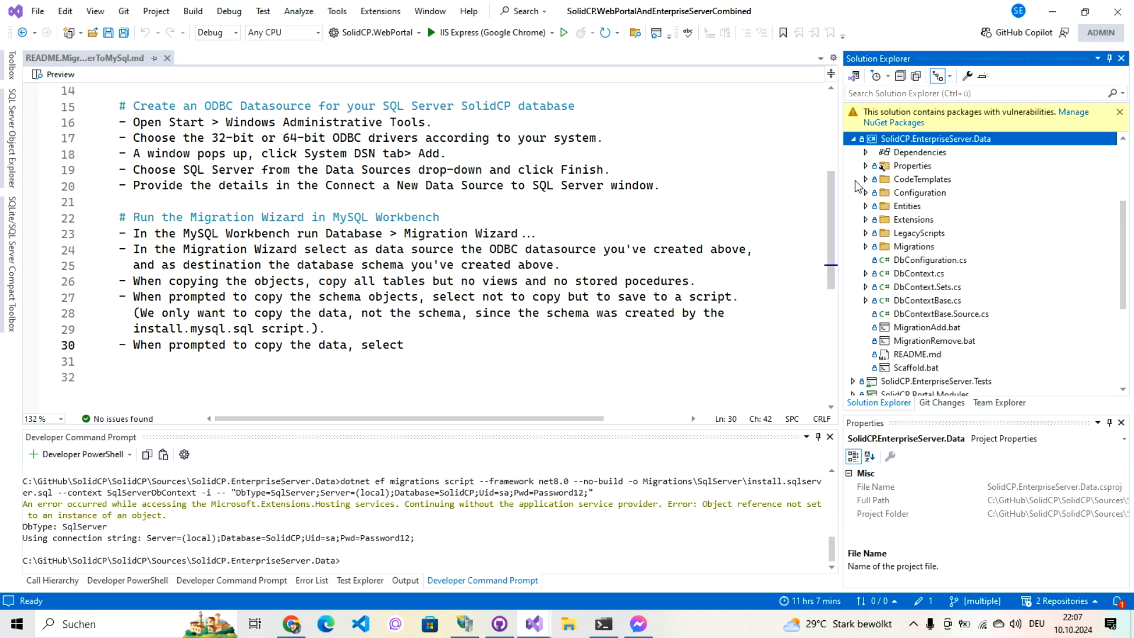
left_click(866, 233)
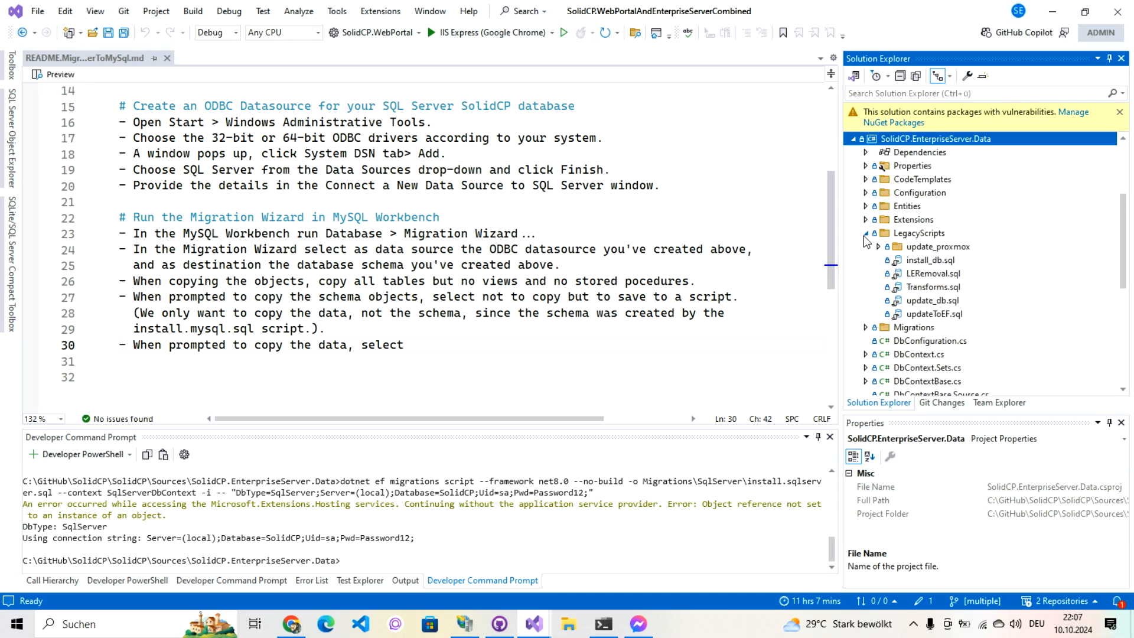
left_click(915, 303)
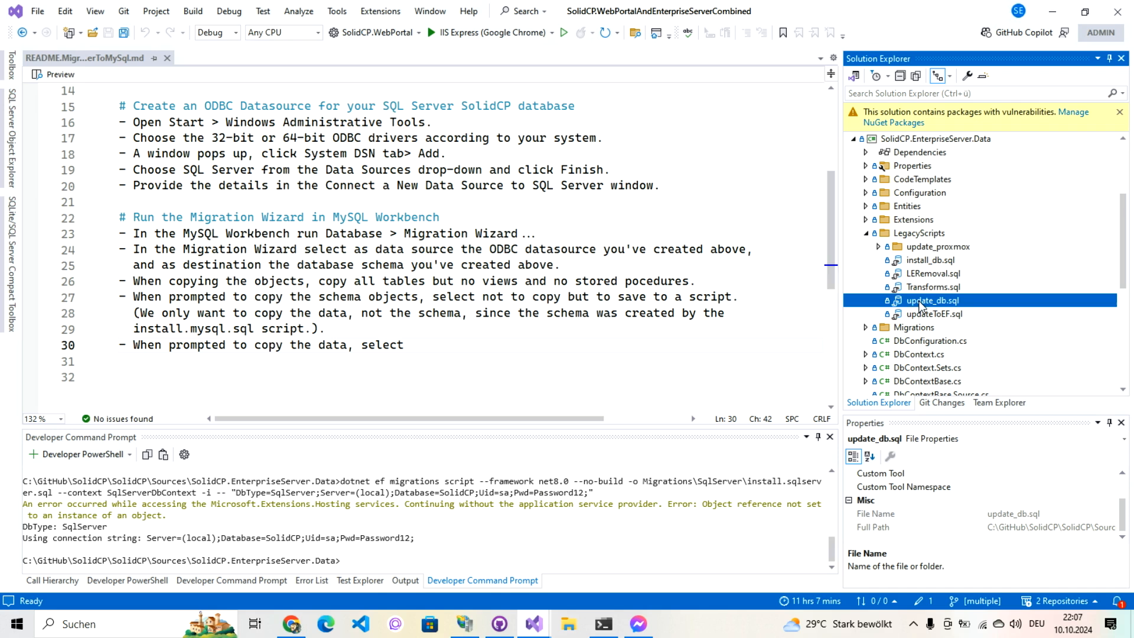
double_click(919, 301)
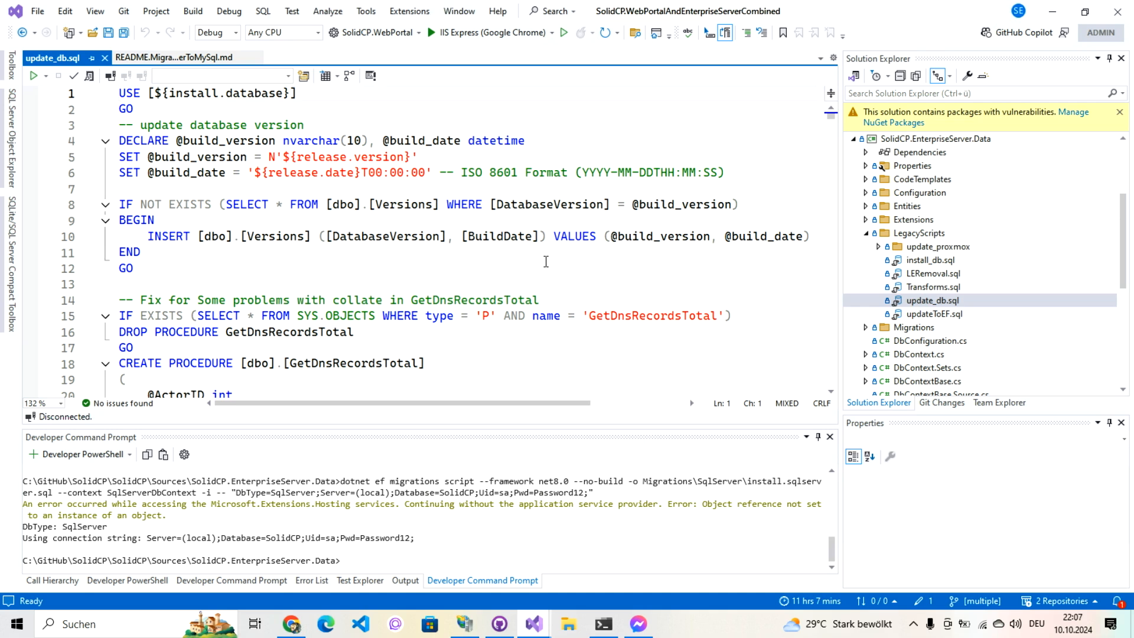
left_click(153, 93)
left_click(120, 94)
type("--")
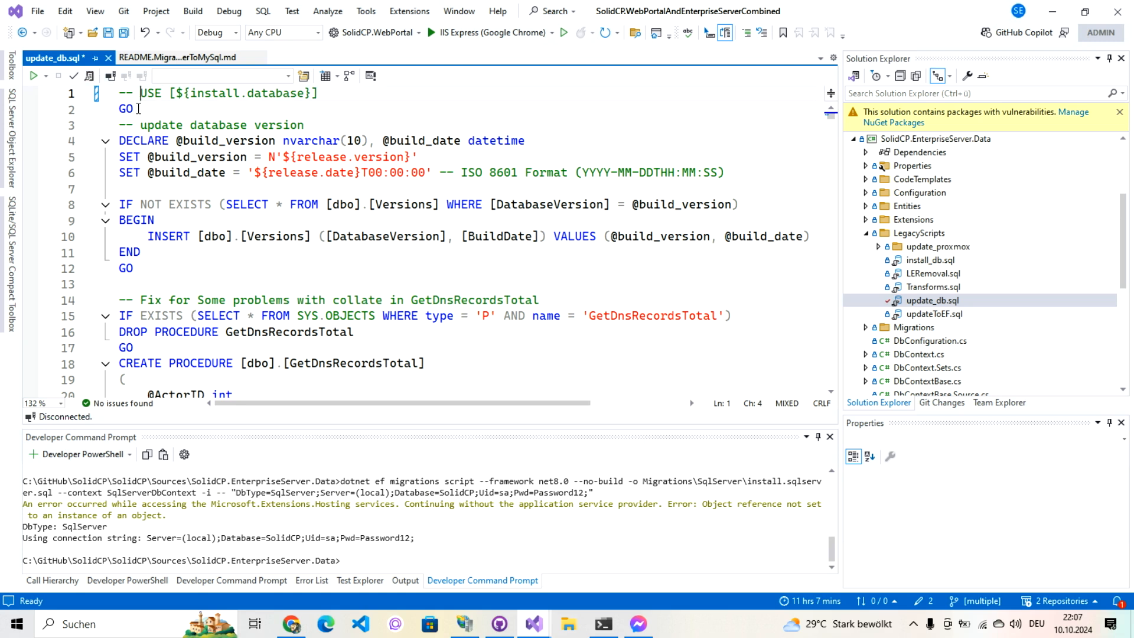
left_click(120, 142)
type("--")
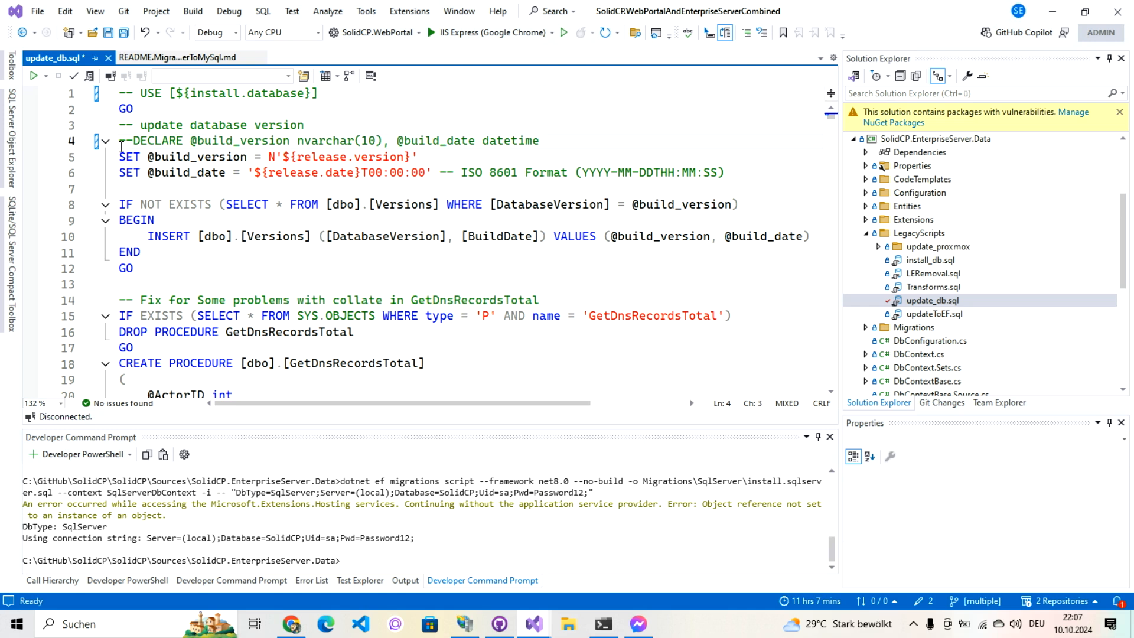
key("Down")
key("Home")
type("--")
key("Down")
key("Left")
key("Left")
key("Left")
key("Up")
key("Up")
key("Down")
key("Down")
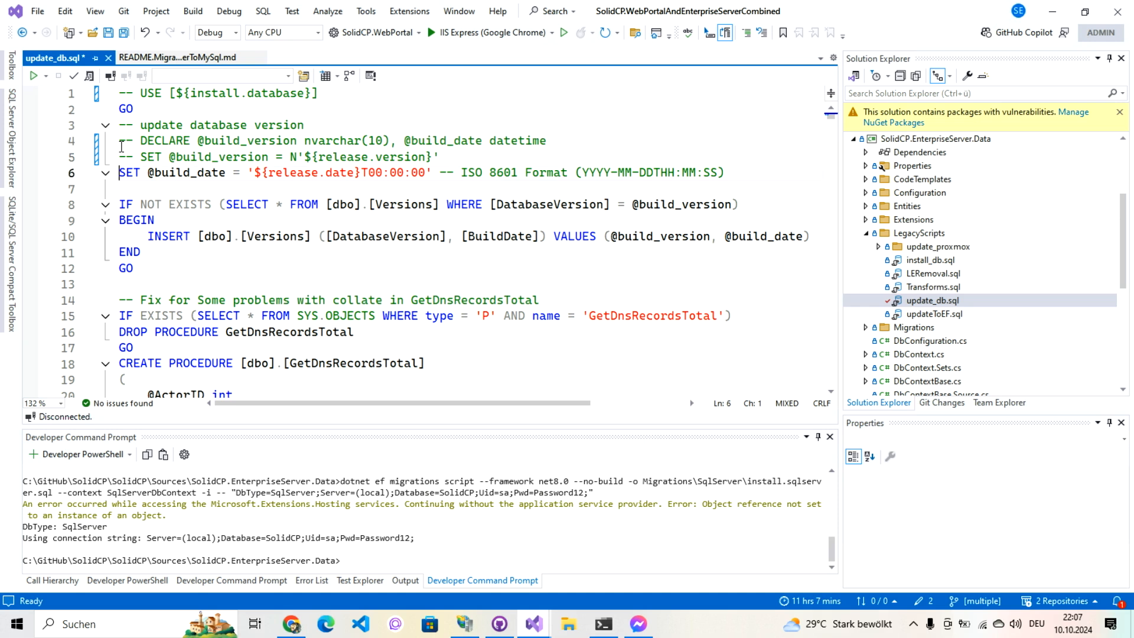
type("---")
key("BackSpace")
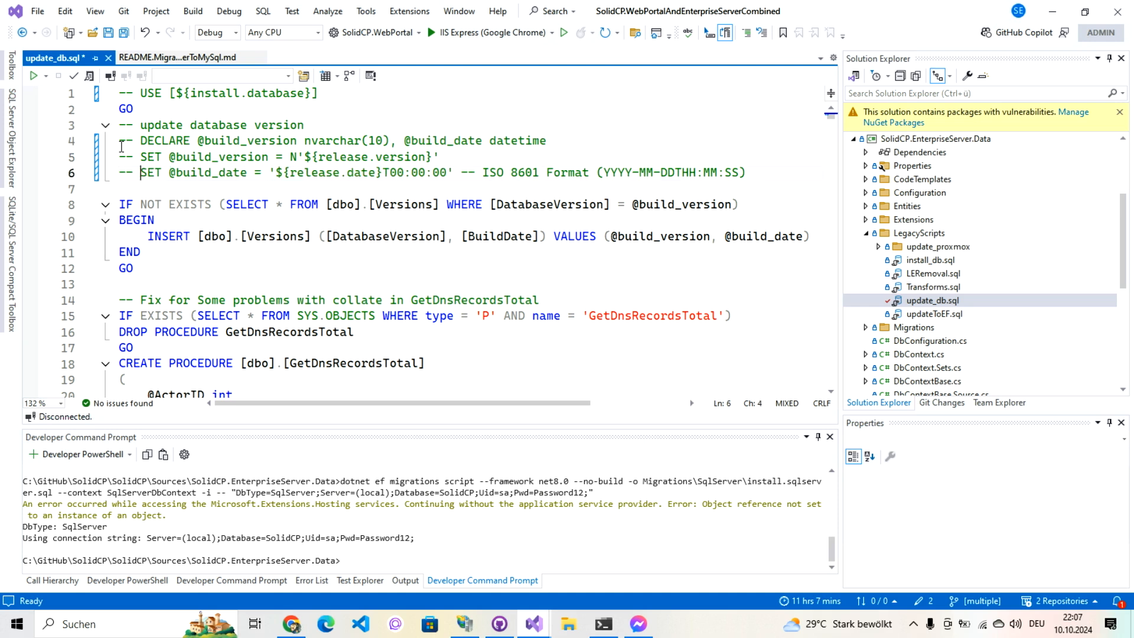
Step: Enter server (local) with SQL Server Authentication, login sa and a remembered password
left_click(109, 75)
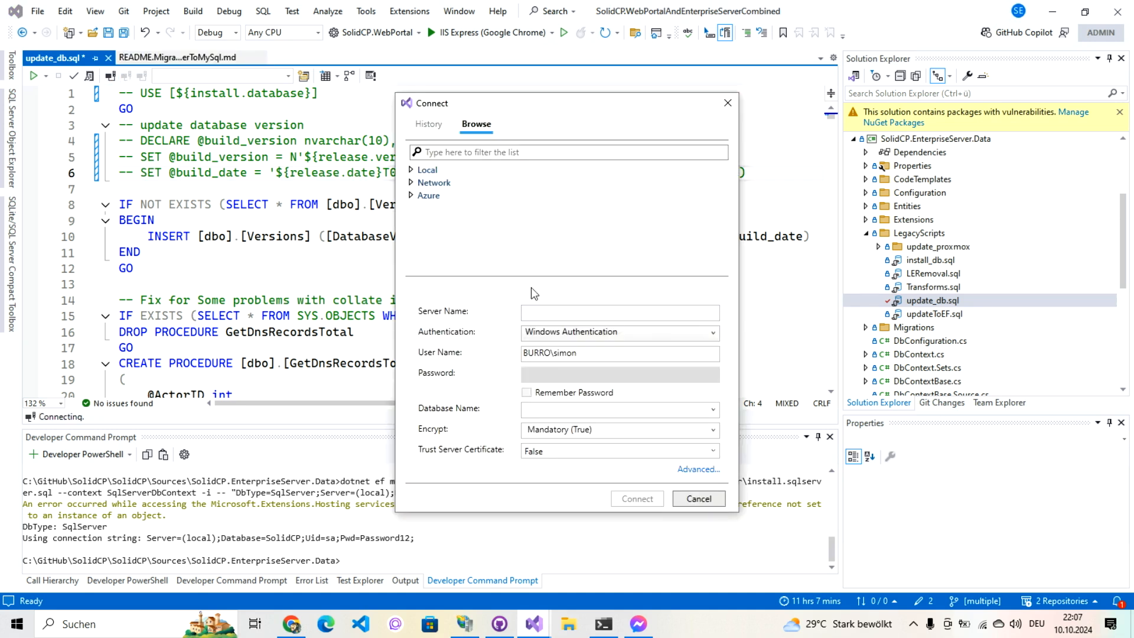
left_click(554, 312)
type("(local")
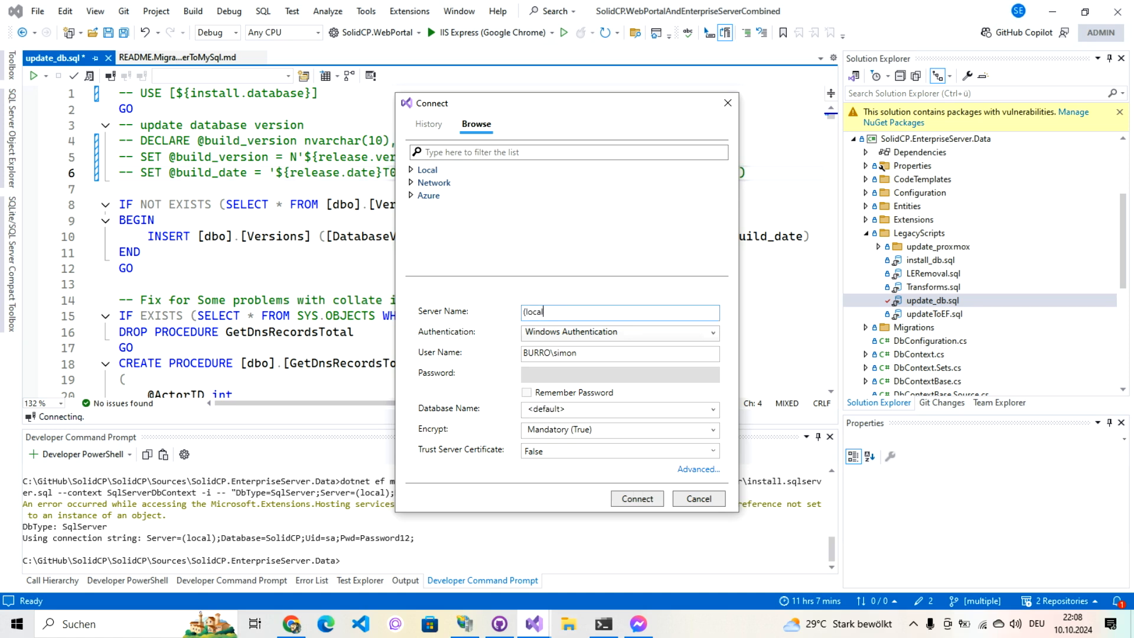
key("Tab")
key("Down")
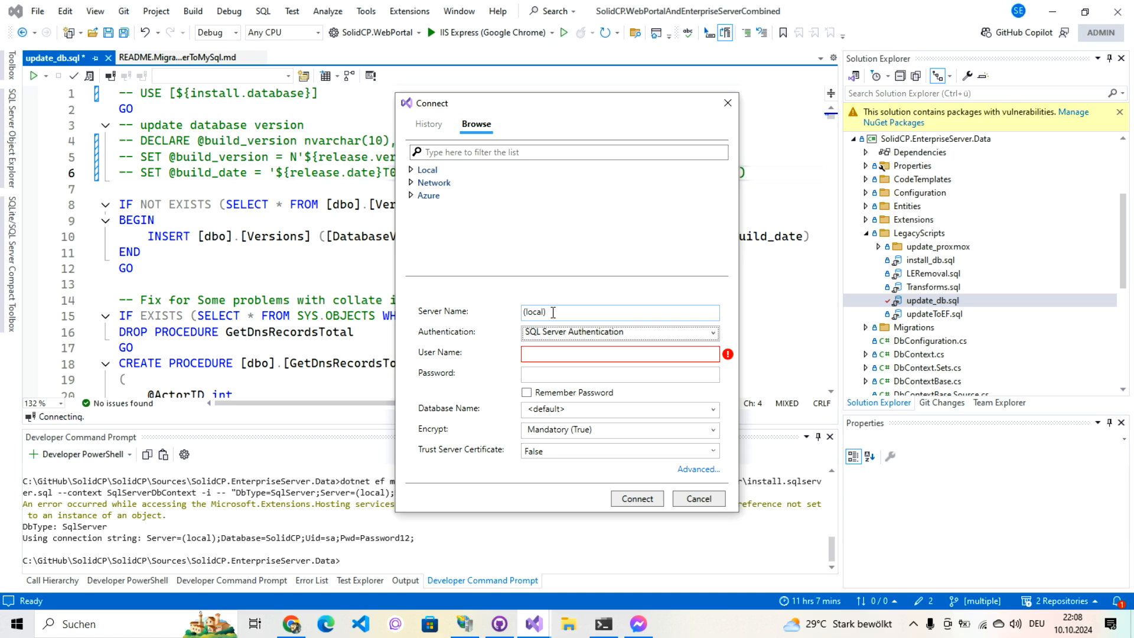
left_click(555, 354)
type("sa")
key("Tab")
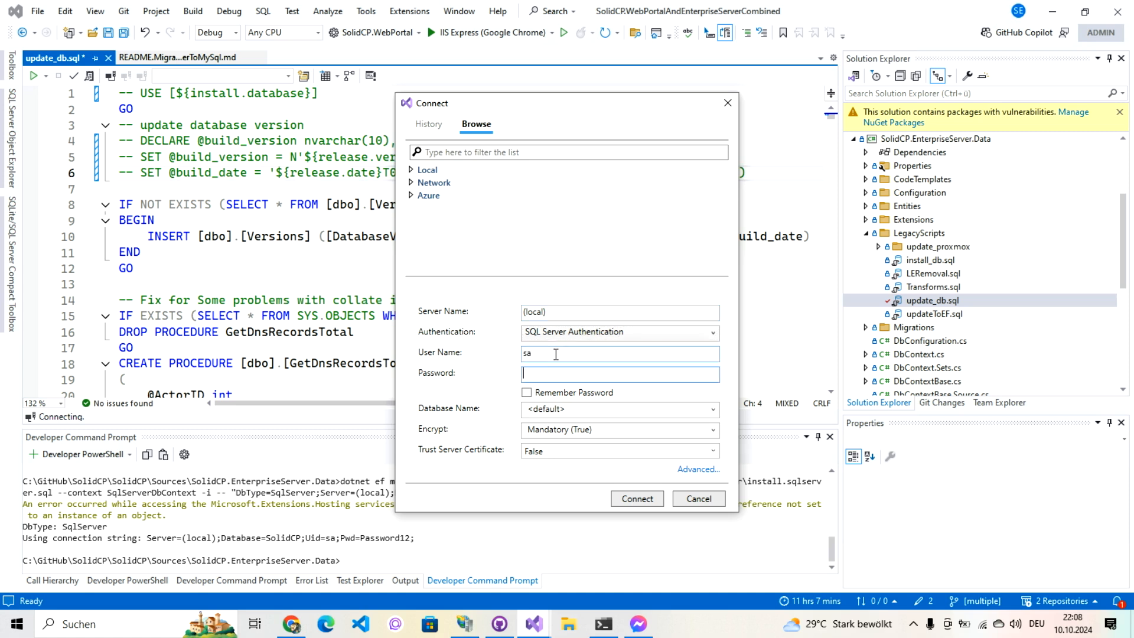
type("Password12")
left_click(550, 392)
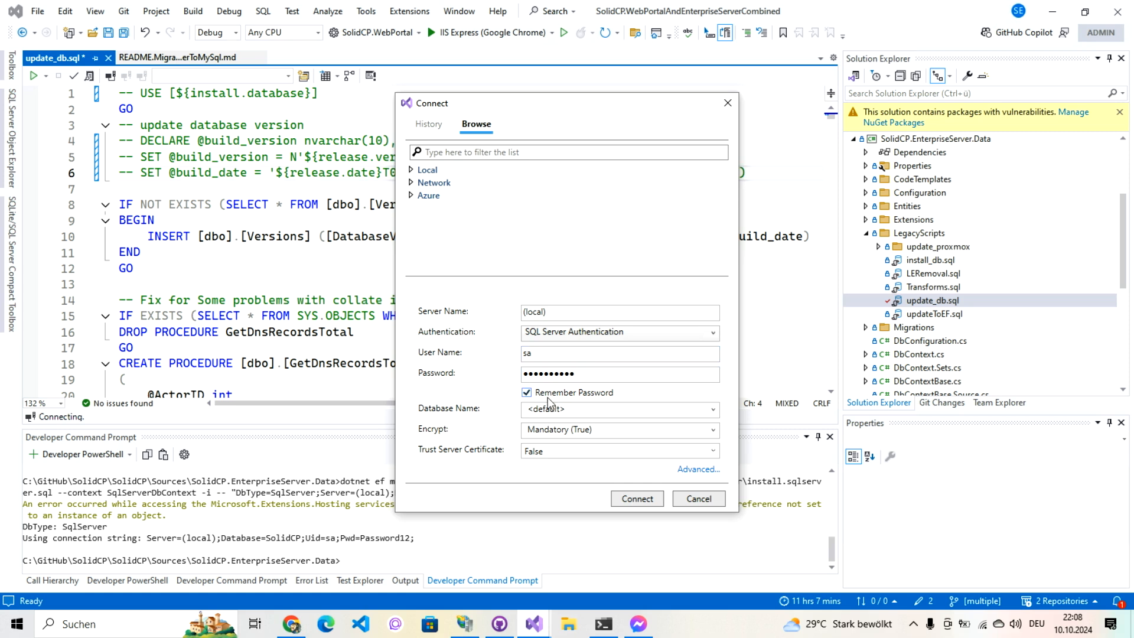
Step: Set the database to SolidCP, trust the server certificate, and connect
left_click(551, 408)
type("SolidCP")
key("Tab")
key("Tab")
key("Down")
left_click(622, 498)
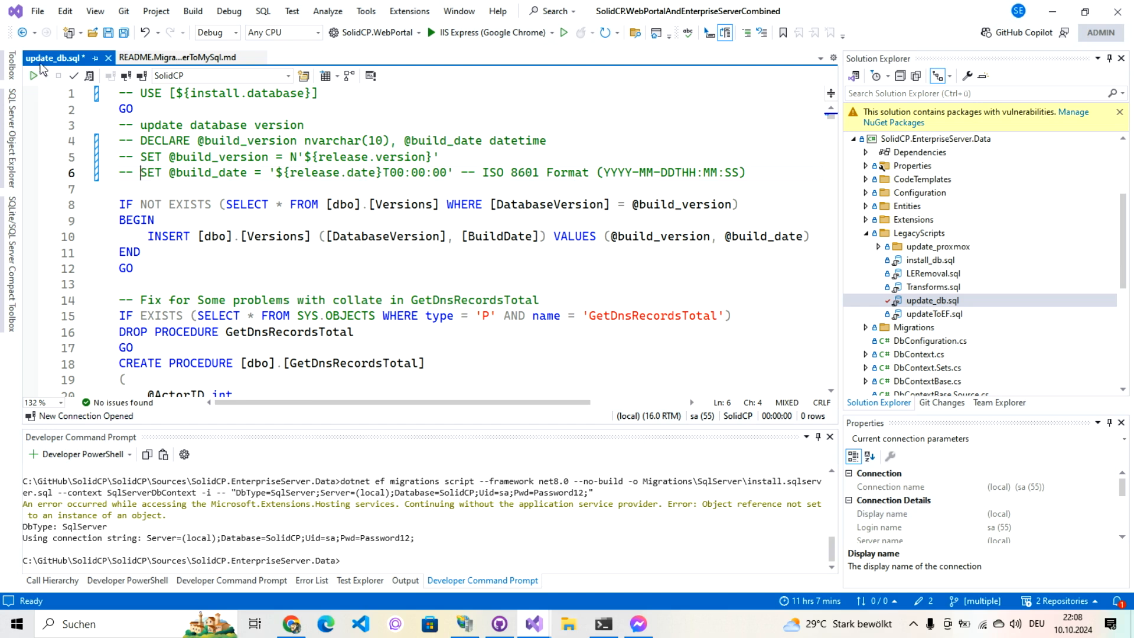
Step: Execute update_db.sql on SolidCP, then open Migrations/SqlServer/install.sqlserver.sql
left_click(34, 76)
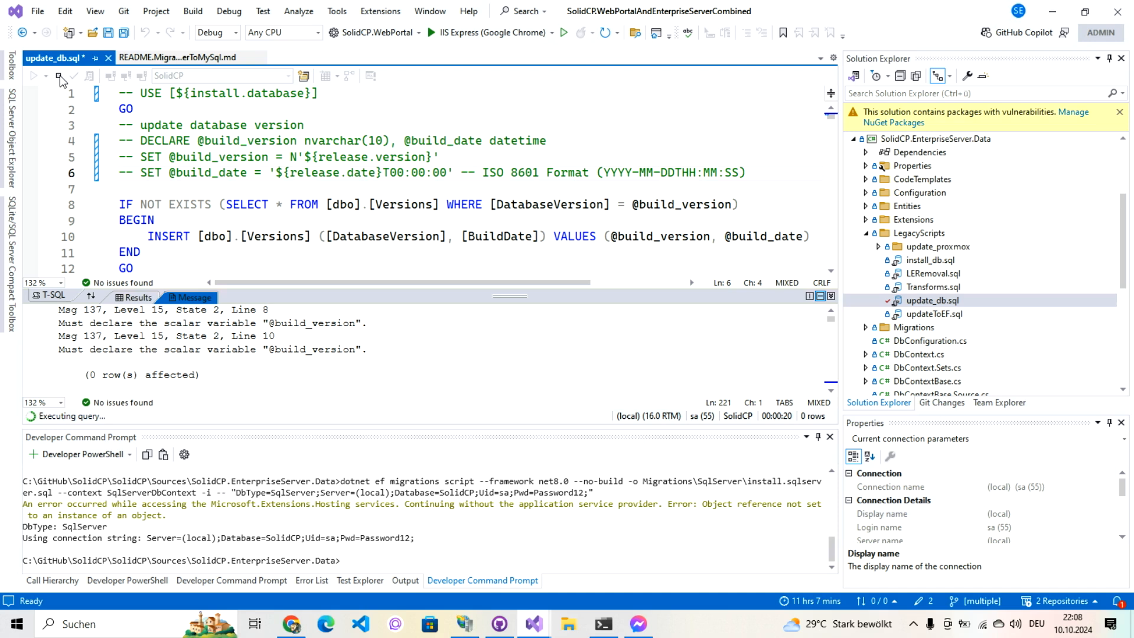
left_click_drag(1118, 221, 1118, 237)
left_click(866, 288)
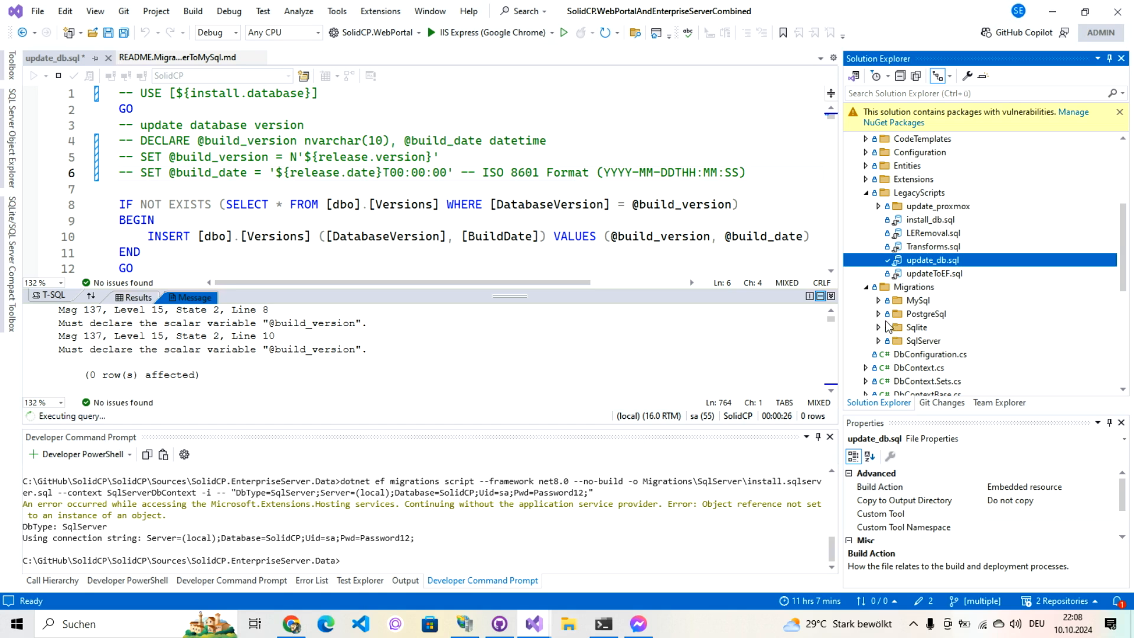
left_click(879, 341)
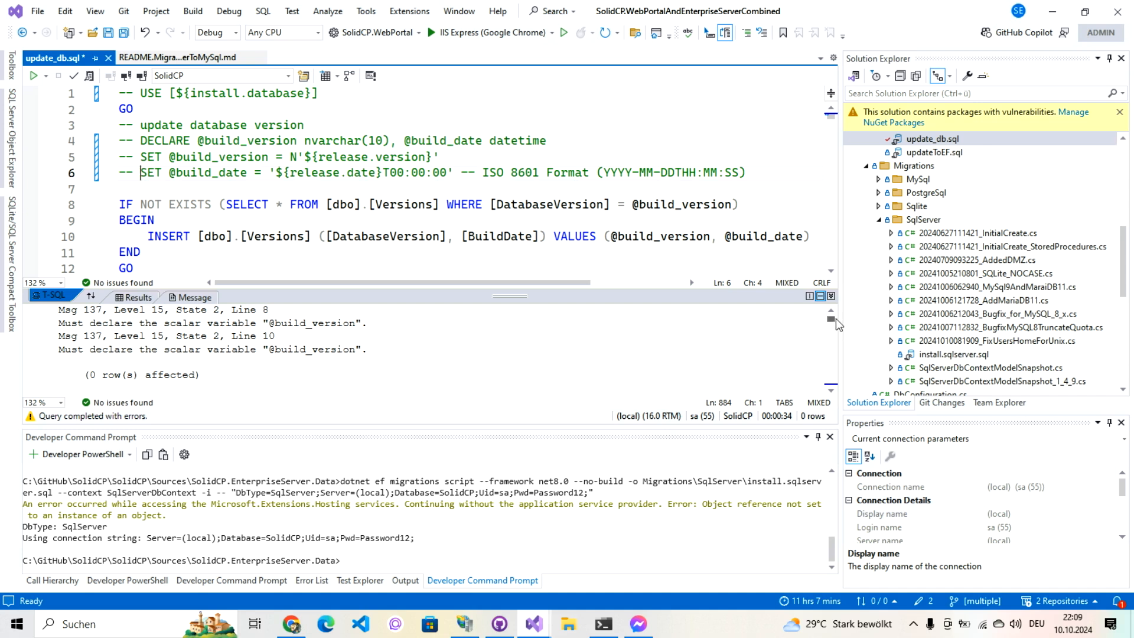
left_click(831, 340)
left_click(830, 340)
left_click(830, 340)
left_click(831, 340)
left_click(830, 340)
double_click(944, 354)
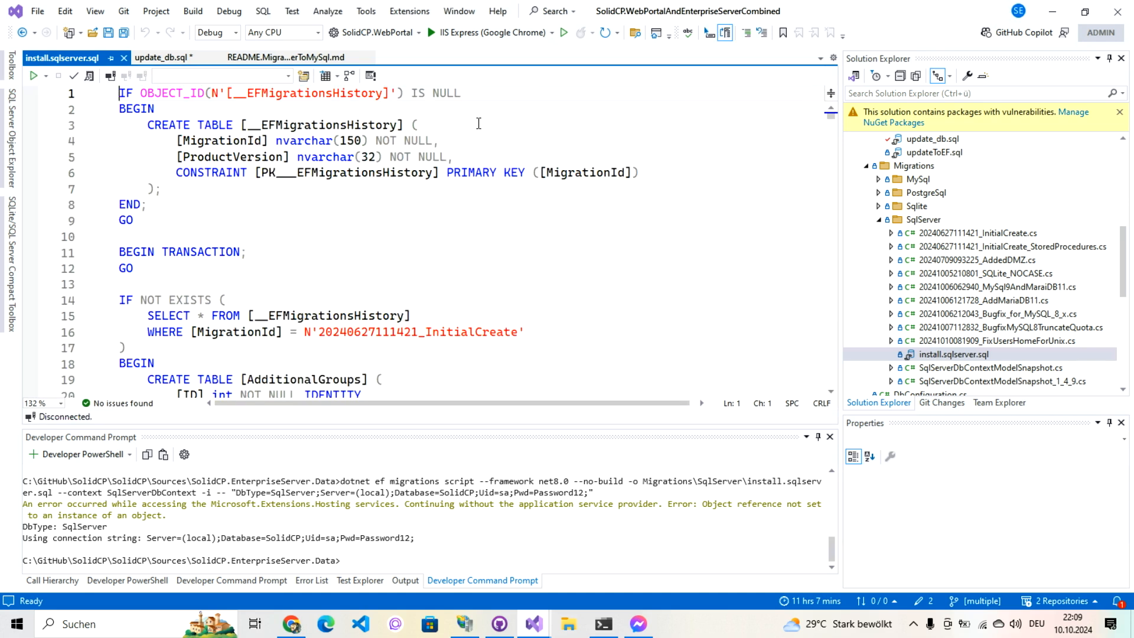
Step: Enter server (local) with SQL Server Authentication, login sa and a remembered password
left_click(110, 77)
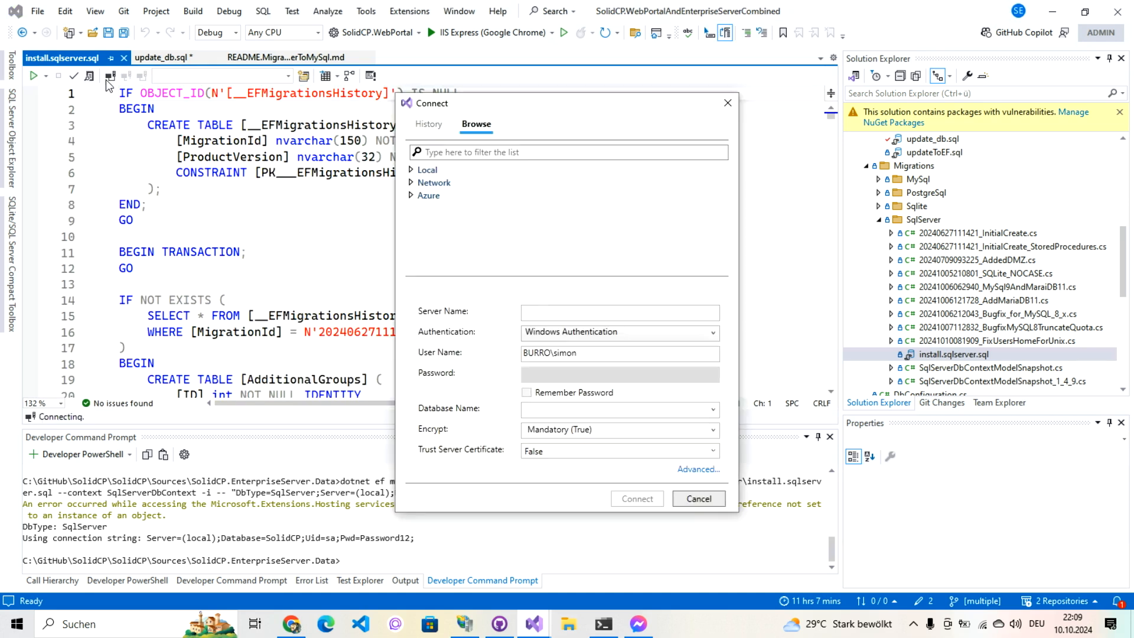
left_click(544, 313)
type("(local)")
key("Tab")
key("Down")
key("Tab")
type("sa")
key("Tab")
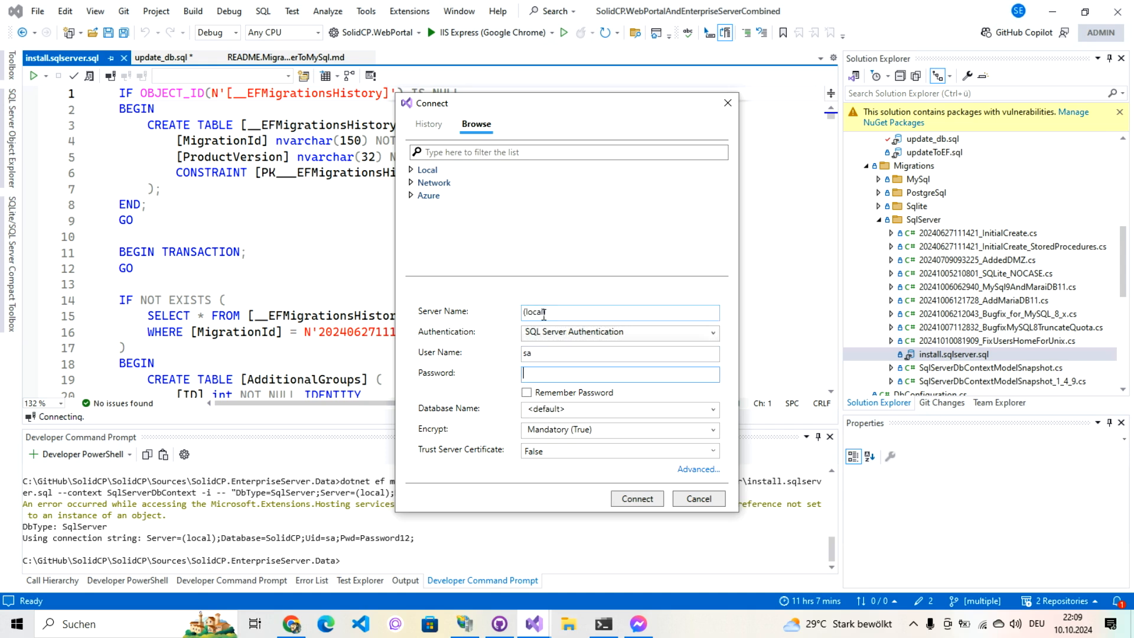
type("Password12")
key("Tab")
key("space")
Step: Set the database to SolidCP, trust the server certificate, and connect
key("Tab")
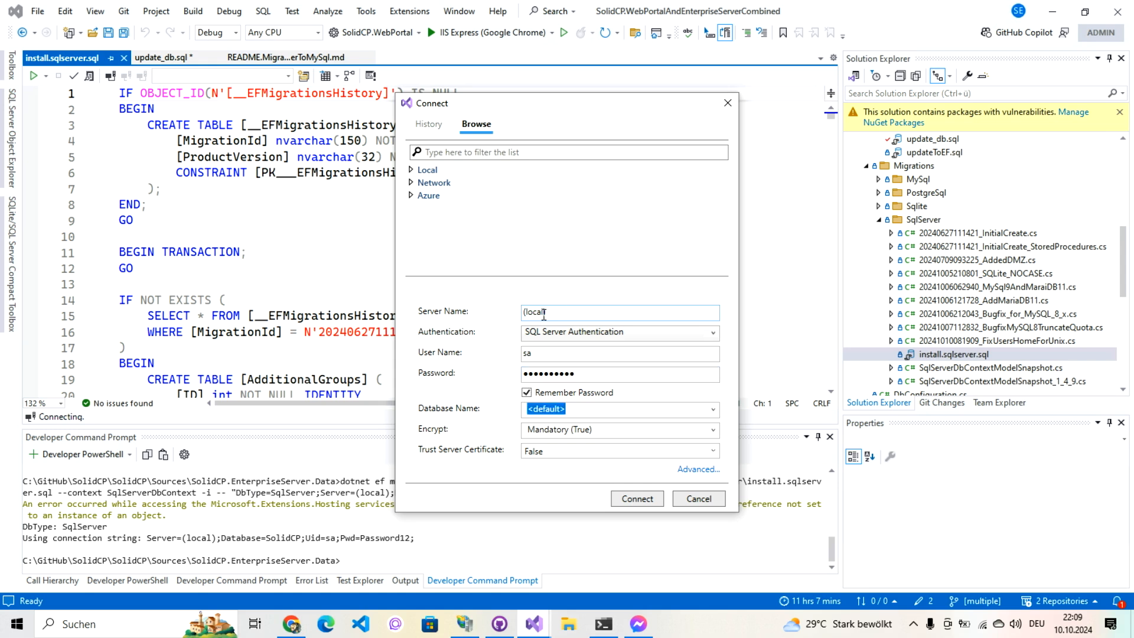
type("SolidCP")
key("Tab")
key("Tab")
key("Down")
left_click(630, 499)
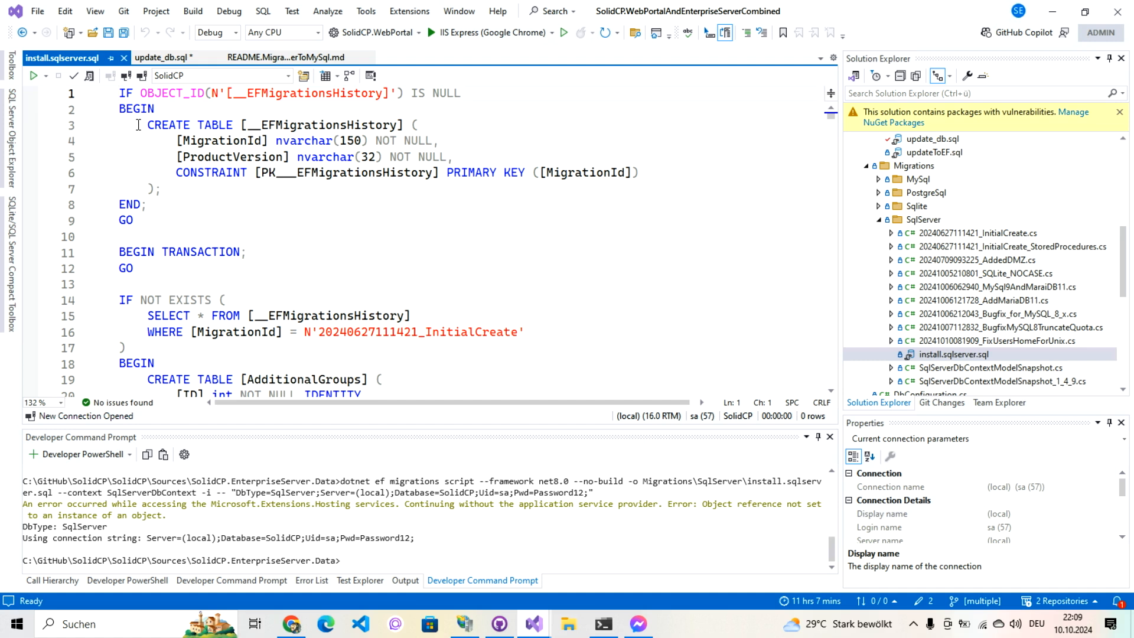
left_click(34, 76)
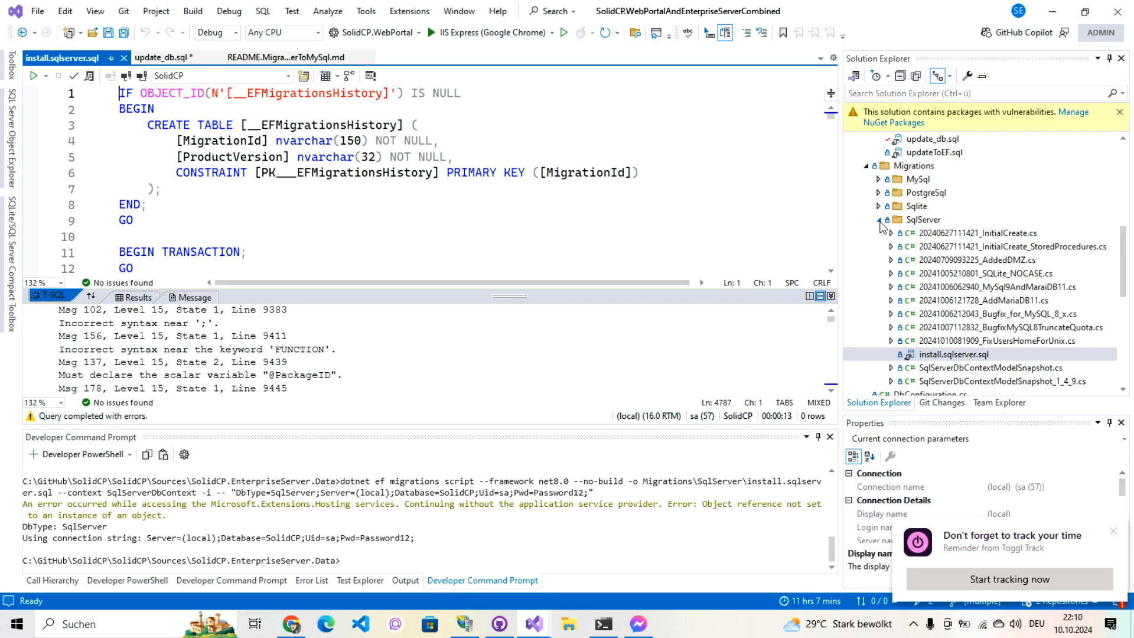
left_click(879, 220)
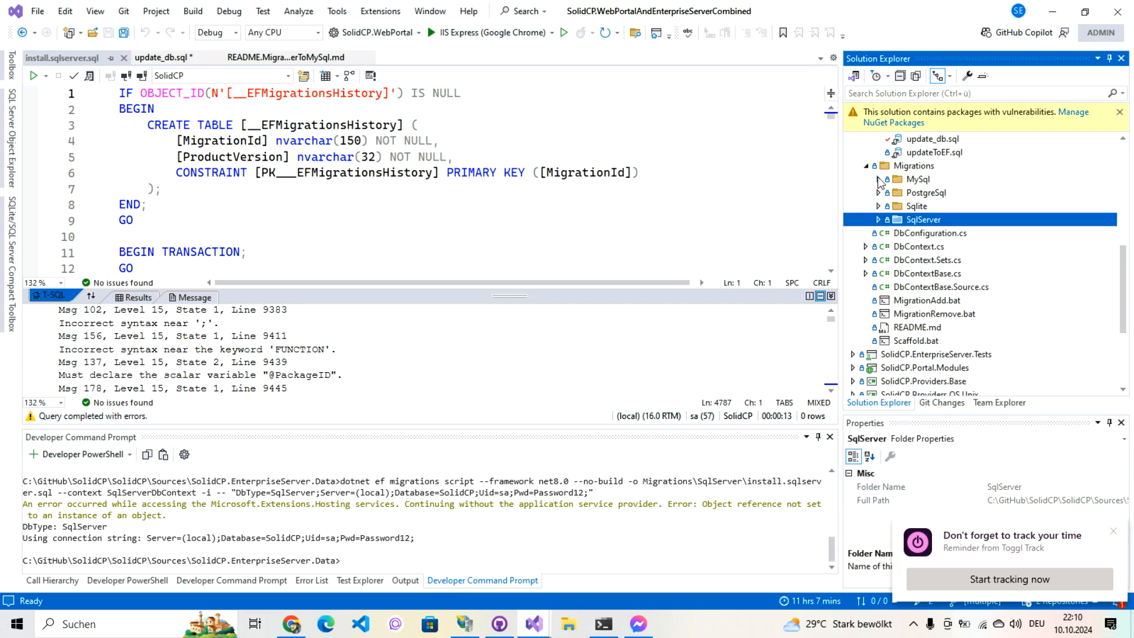
Step: Open install.mysql.sql from the MySql migrations folder and select all its text for copying
left_click(878, 179)
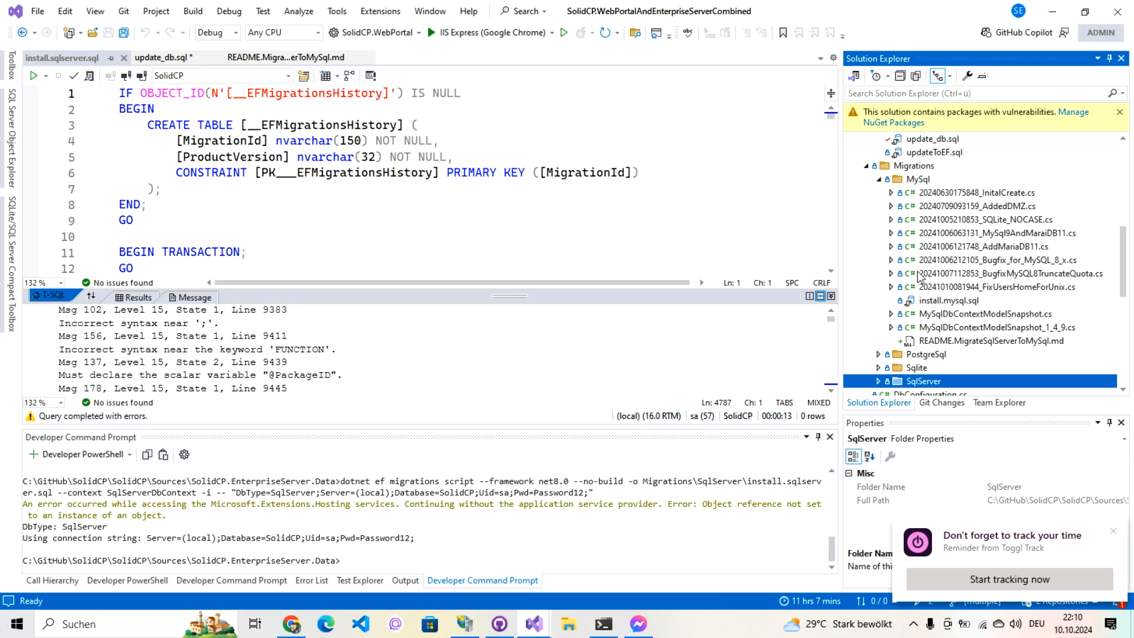
left_click(935, 299)
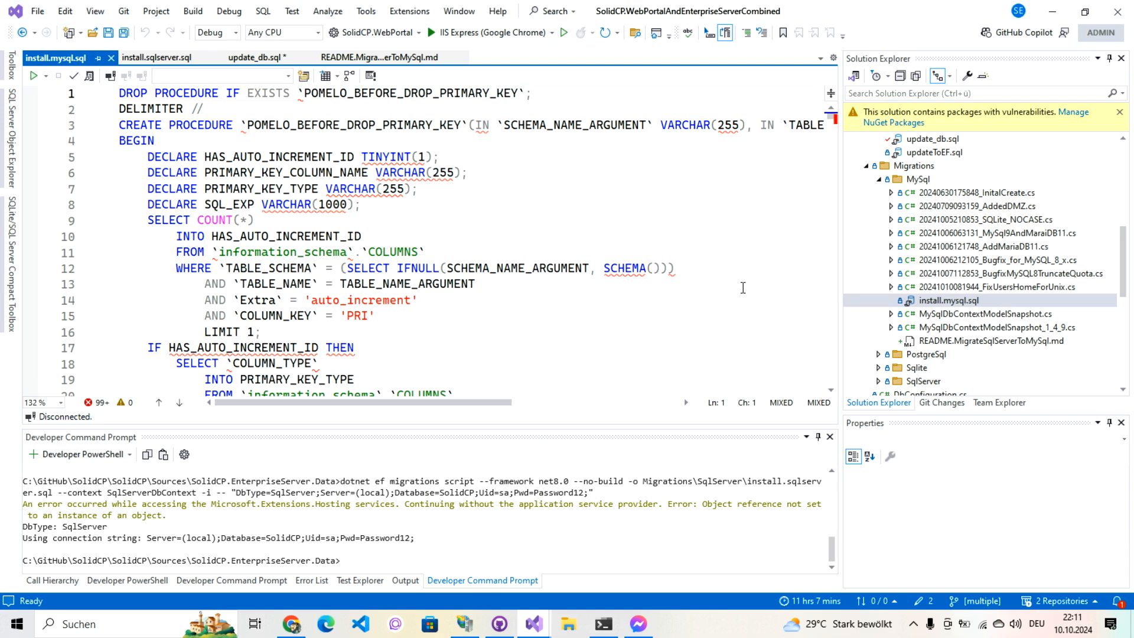
key("ctrl+a")
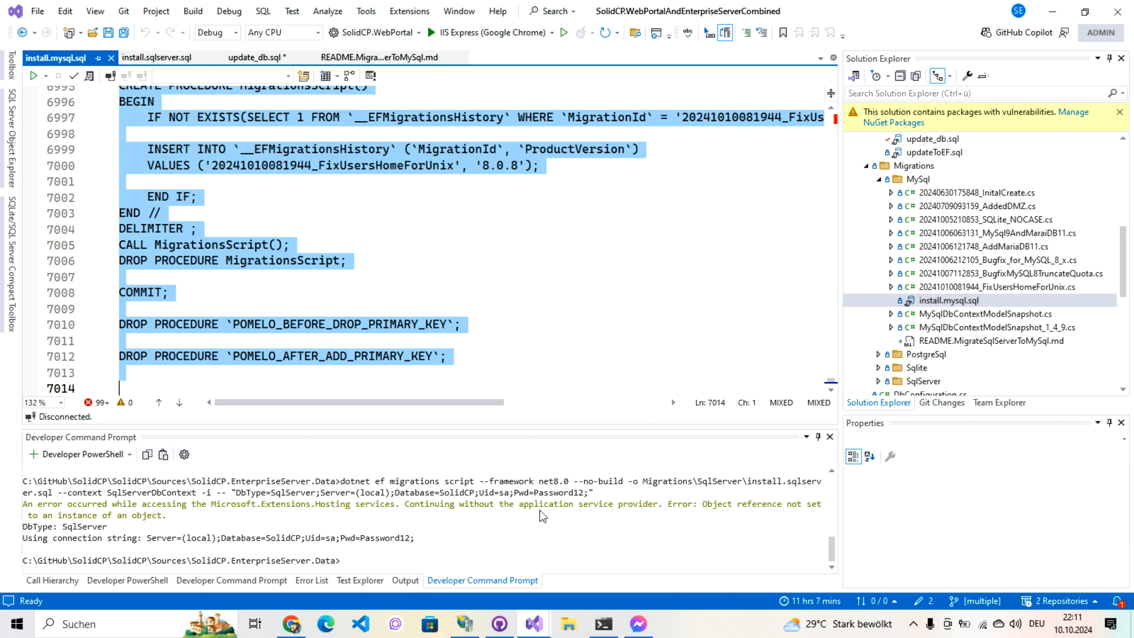
Step: Launch MySQL Workbench and connect to Local instance MySQL83
left_click(21, 632)
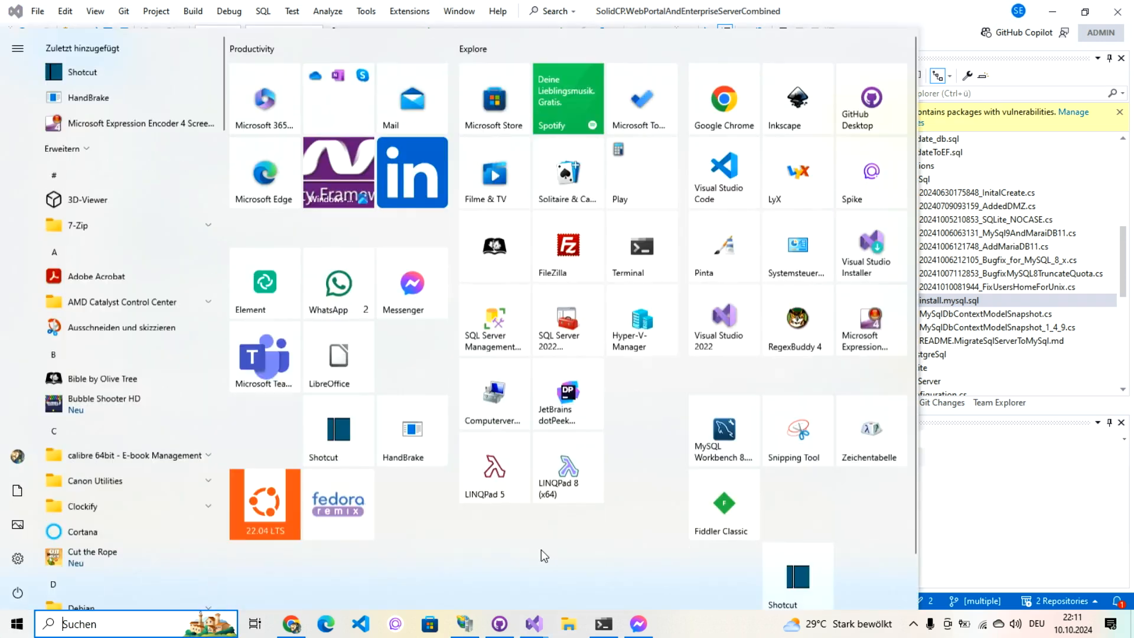
left_click(723, 437)
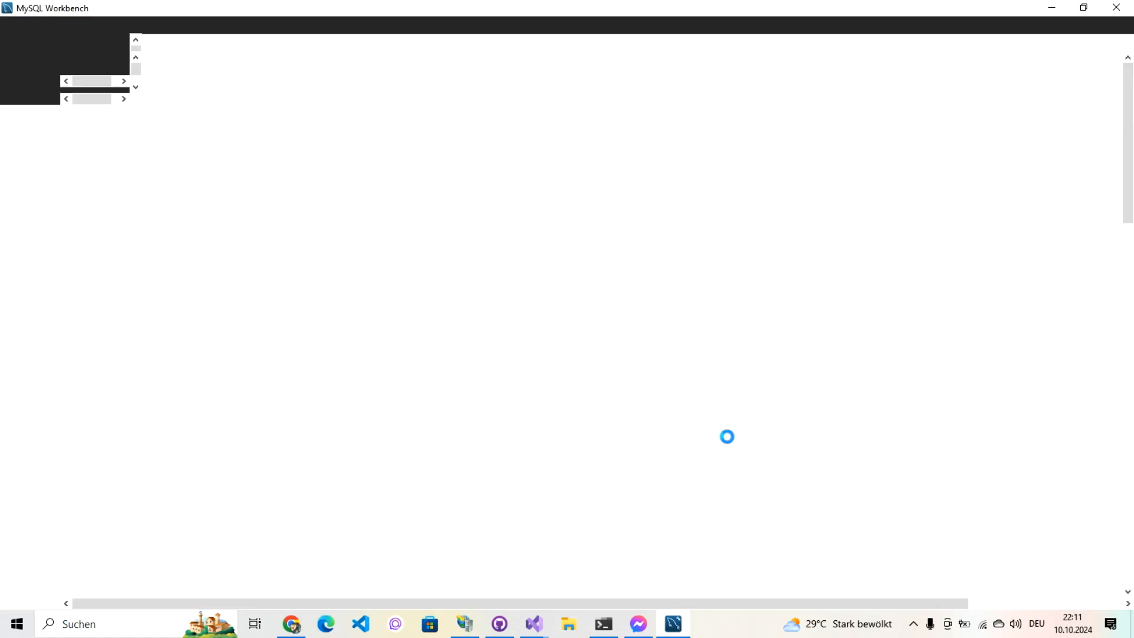
left_click(126, 365)
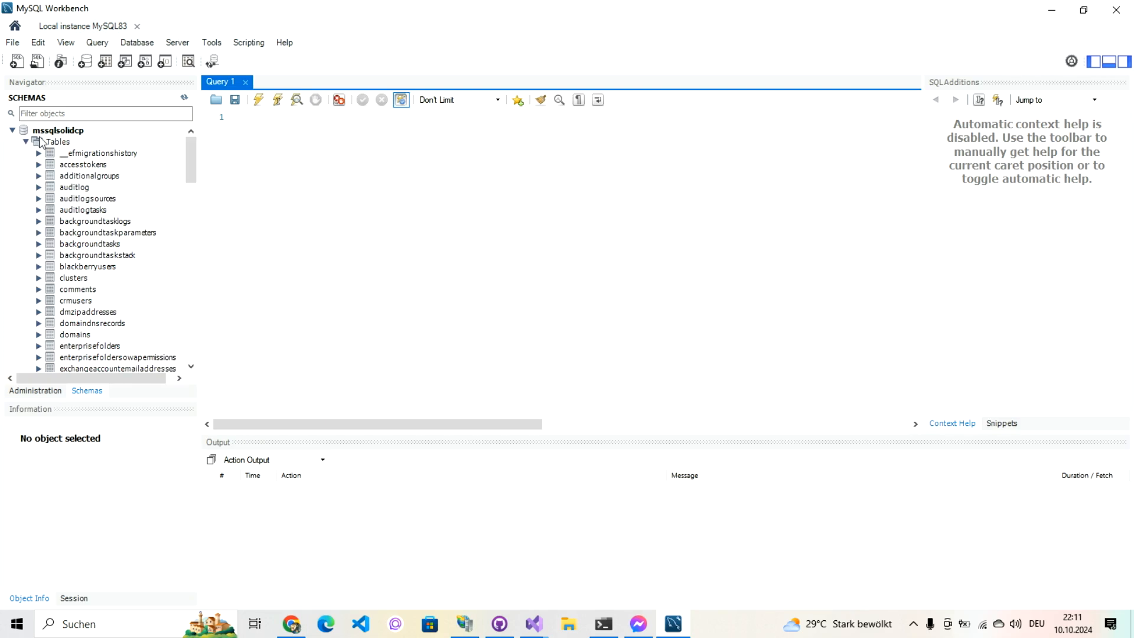
Step: Drop the mssqlsolidcp schema with all its tables
left_click(8, 131)
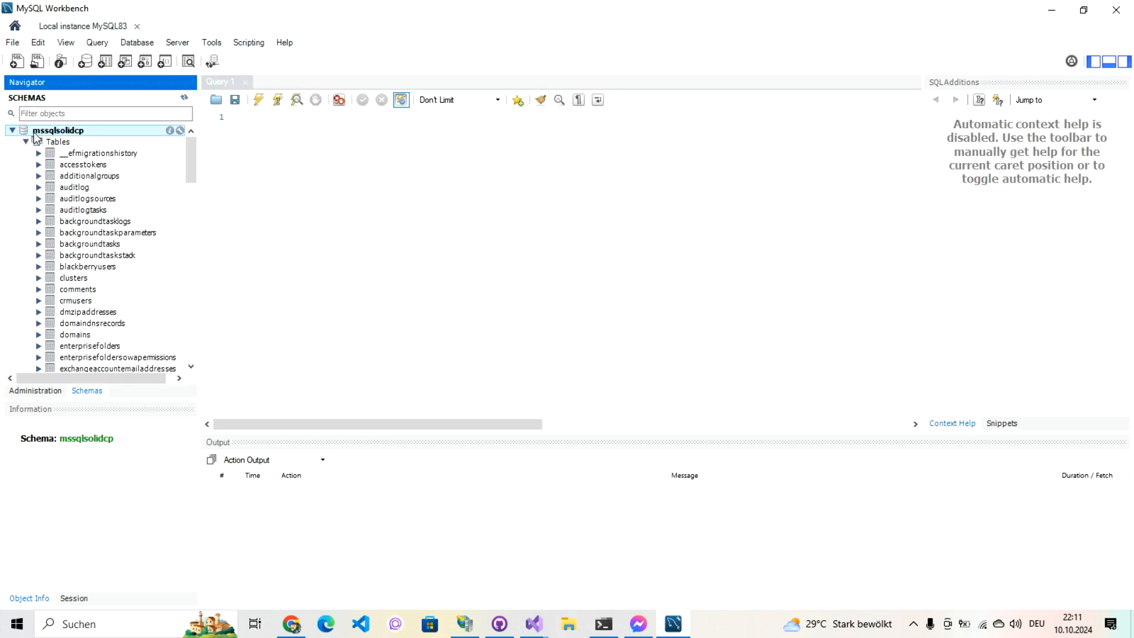
right_click(34, 134)
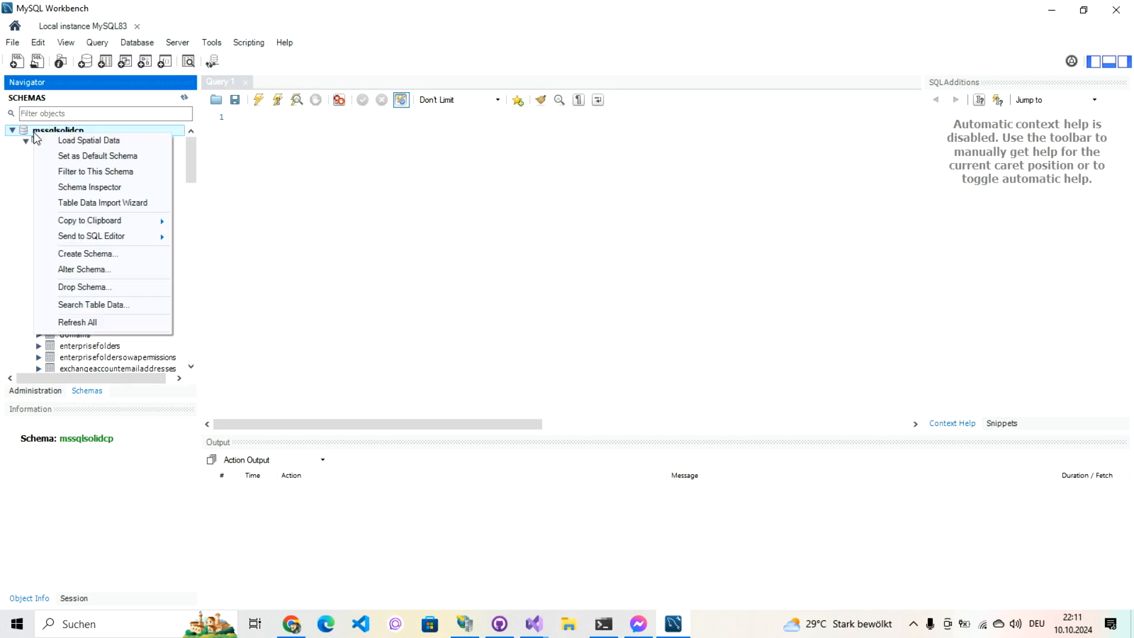
left_click(82, 287)
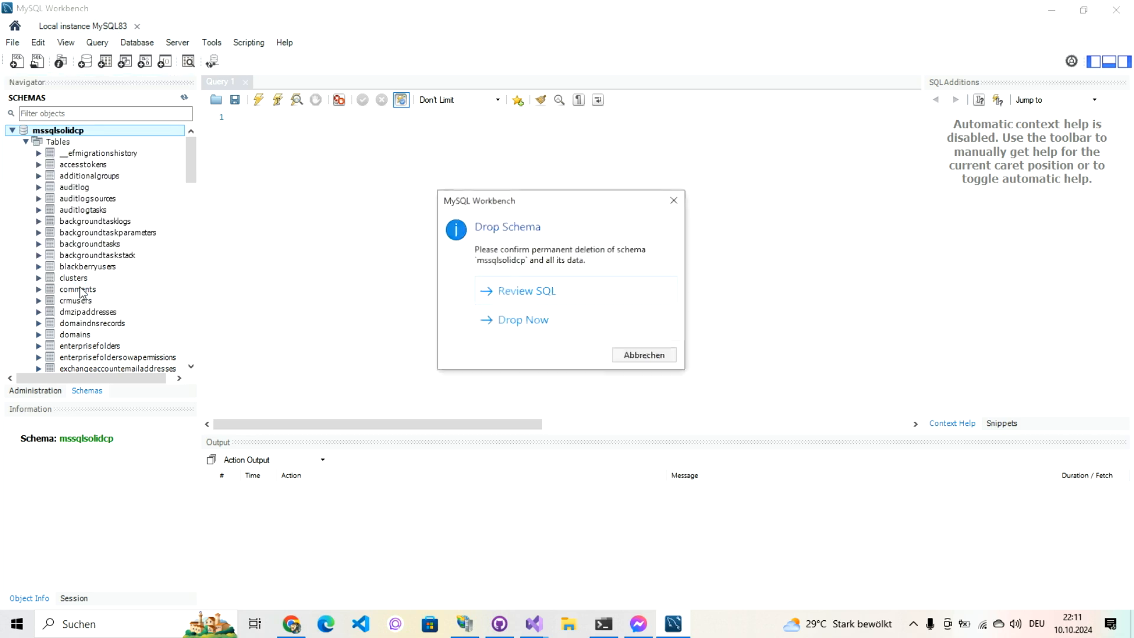
left_click(514, 321)
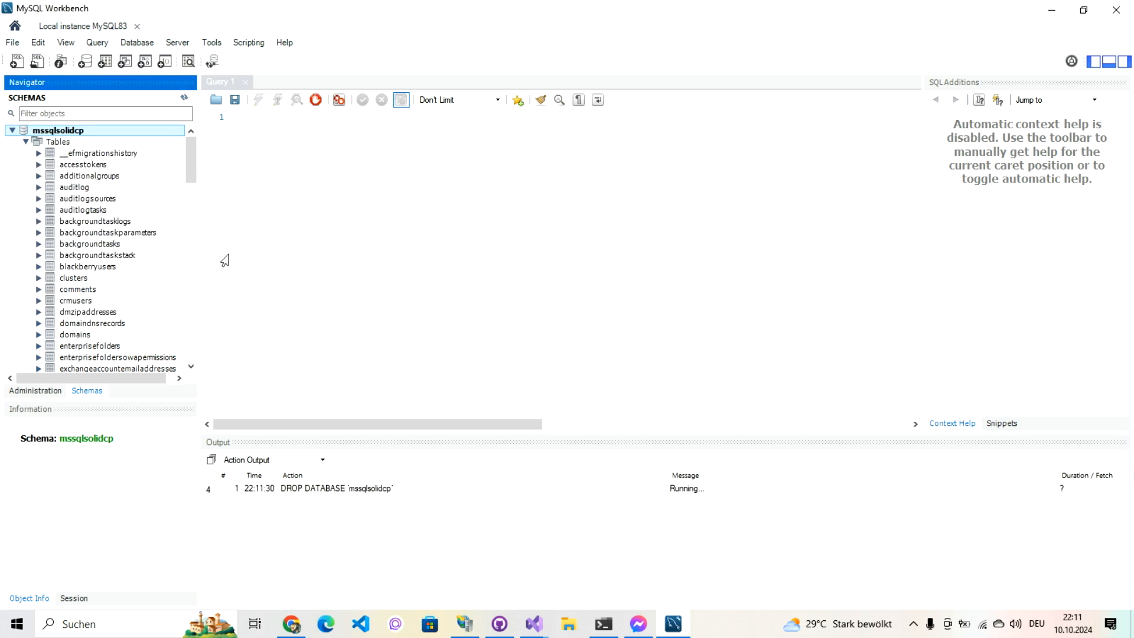
mouse_move(184, 155)
left_click_drag(190, 157, 190, 363)
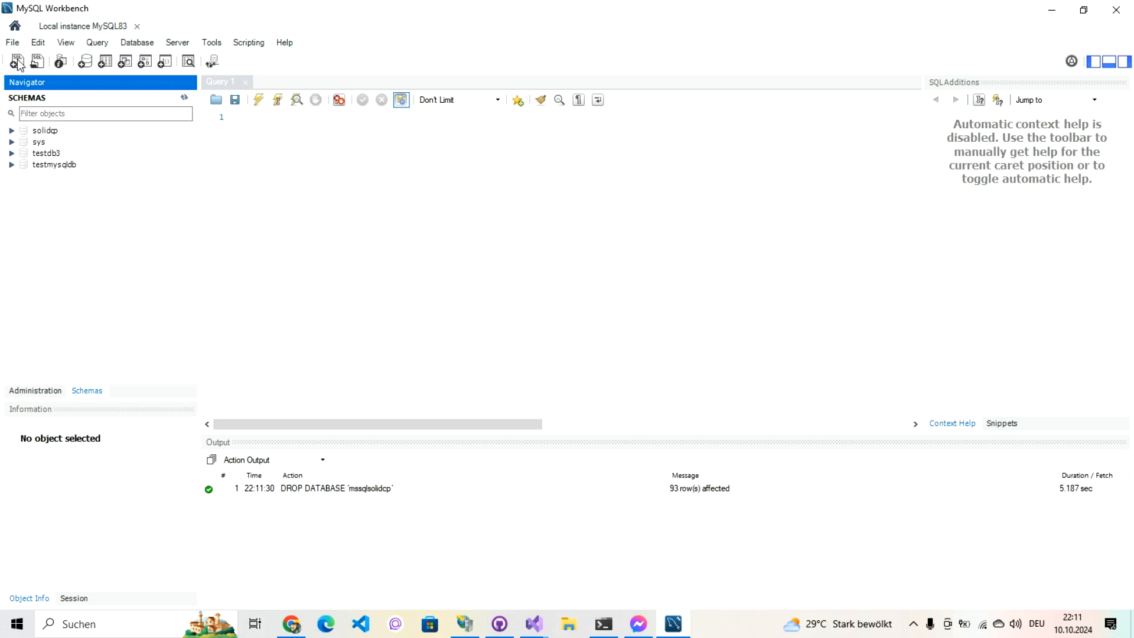
Step: Start a new schema and name it soldicp_from_sqlserver
left_click(86, 62)
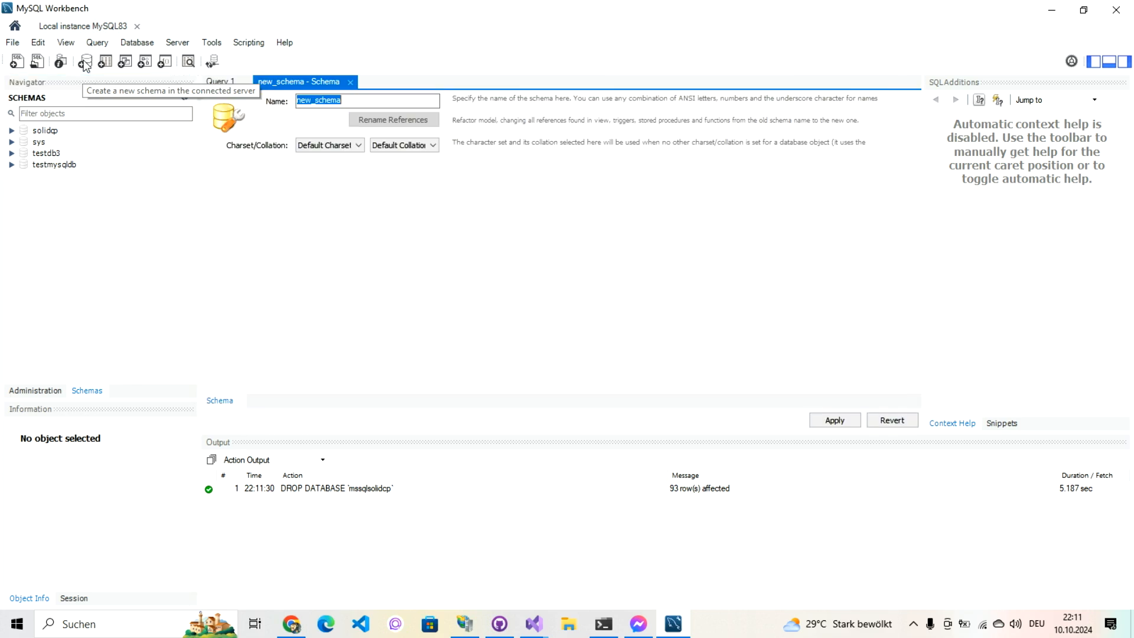
type("soldicp")
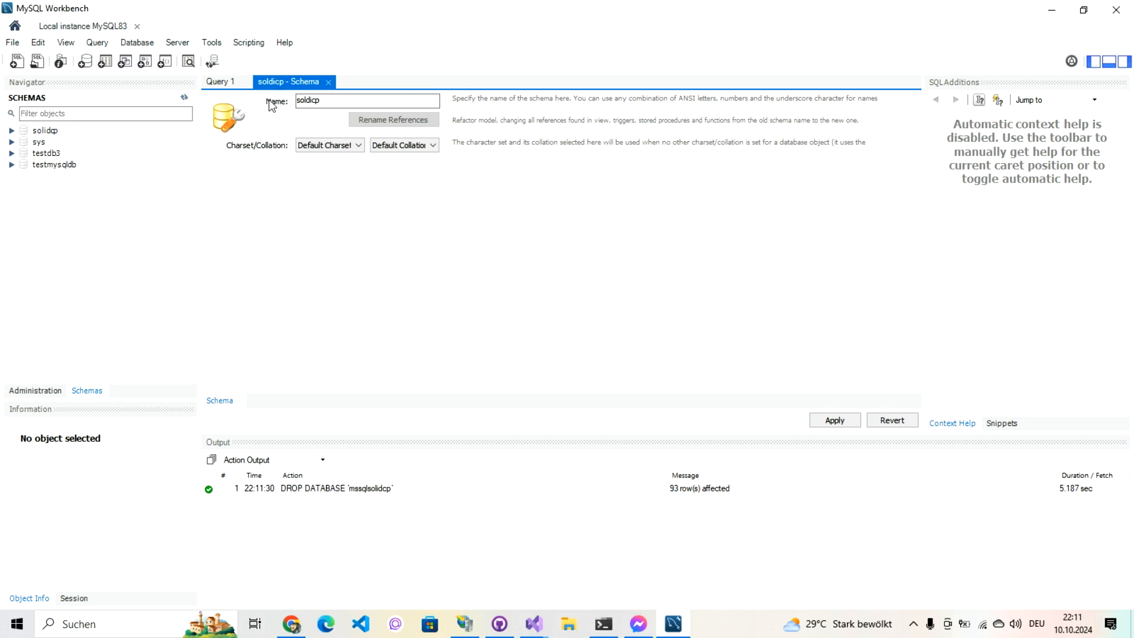
type("fromsqlserver")
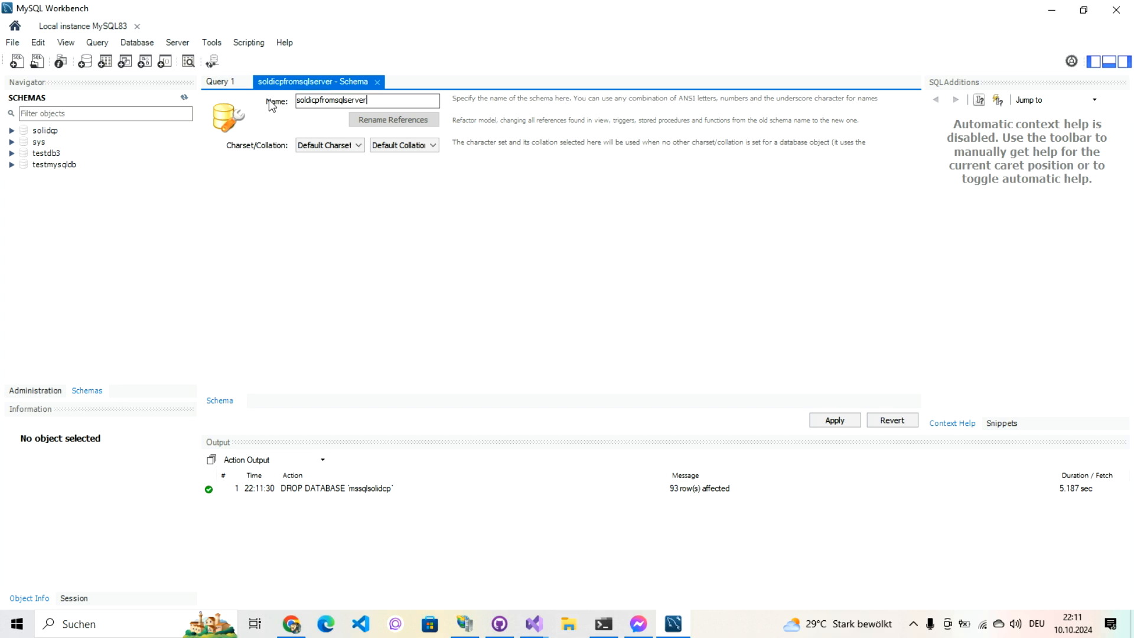
key("BackSpace")
type("r")
key("Left")
key("Left")
key("Left")
key("Left")
key("Left")
key("Left")
key("Left")
key("Left")
key("Left")
key("Left")
key("Left")
type("_from")
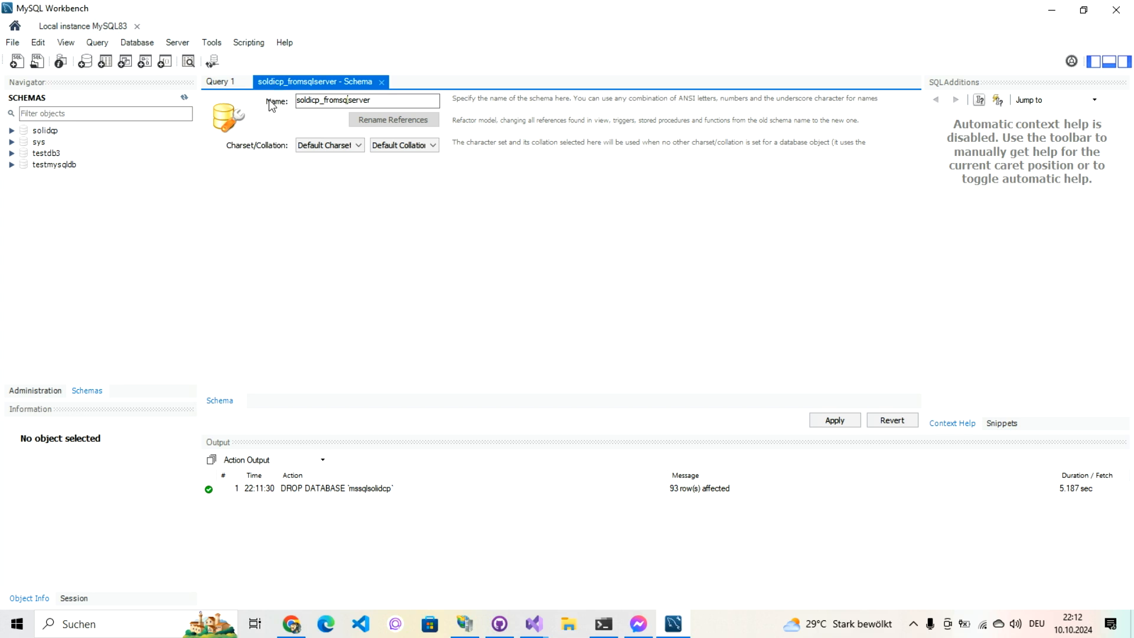
type("_")
Step: Apply and finish the schema creation, then return to the Query 1 editor
left_click(848, 424)
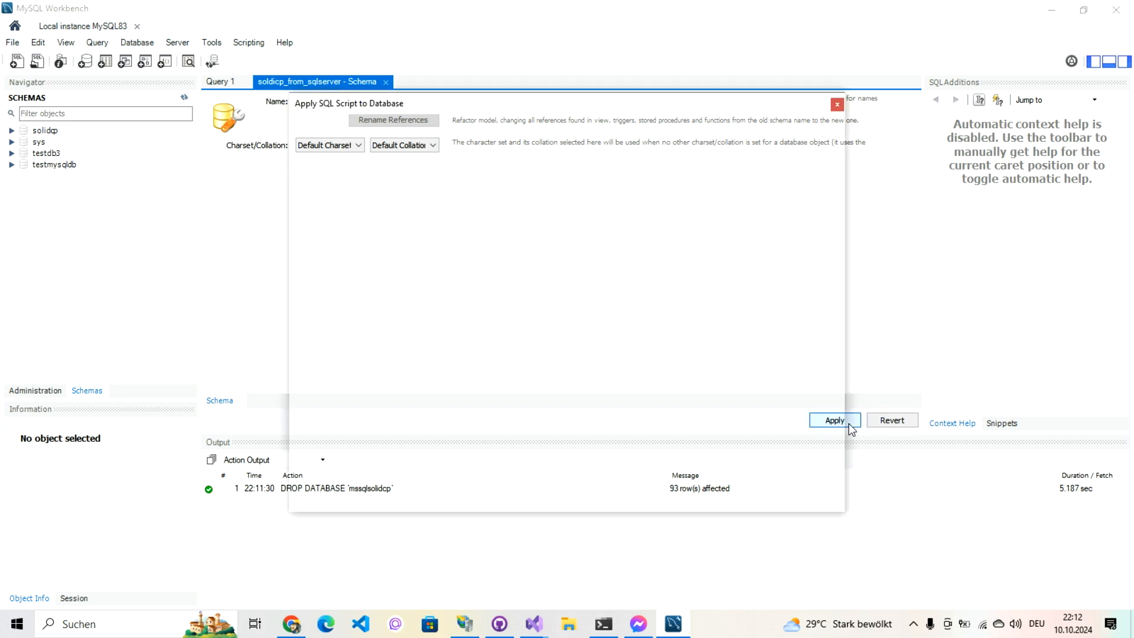
left_click(750, 495)
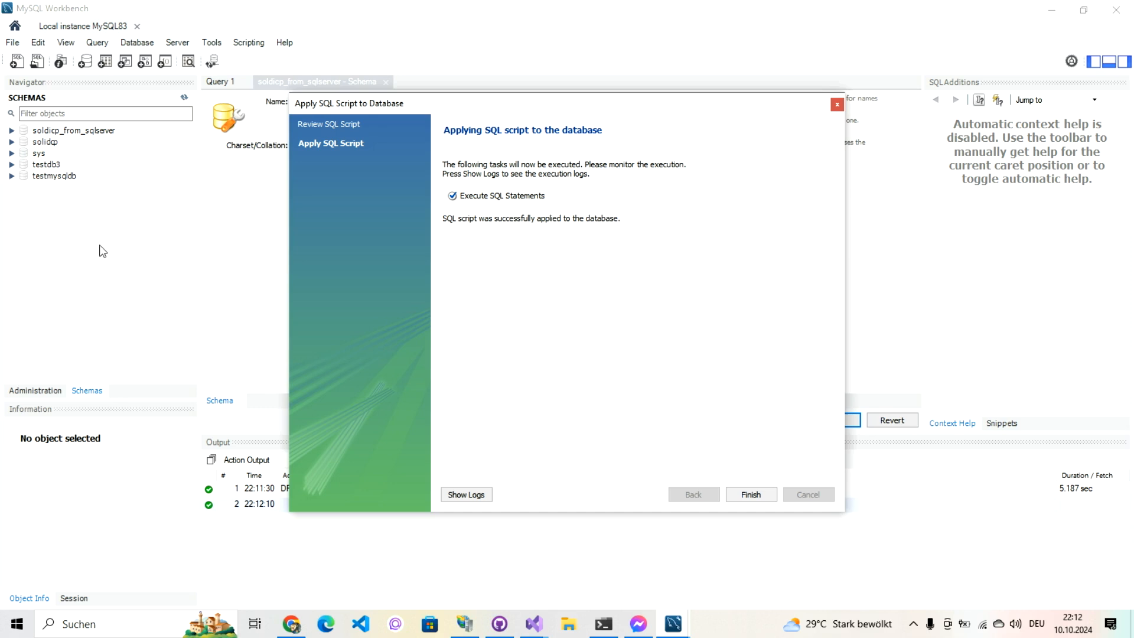
left_click(756, 495)
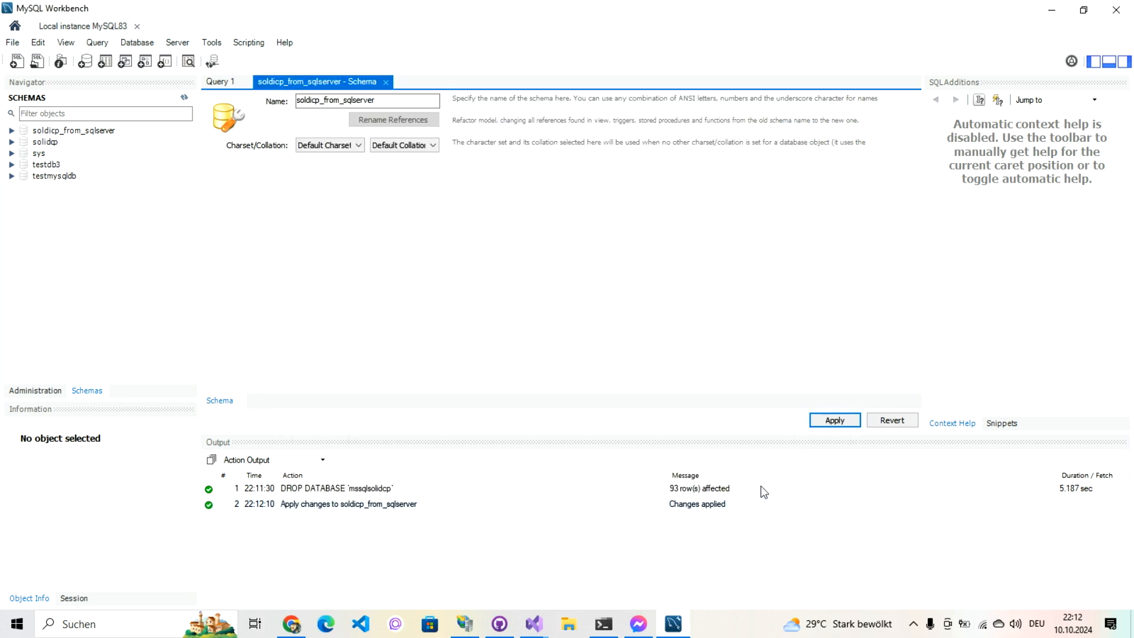
left_click(218, 81)
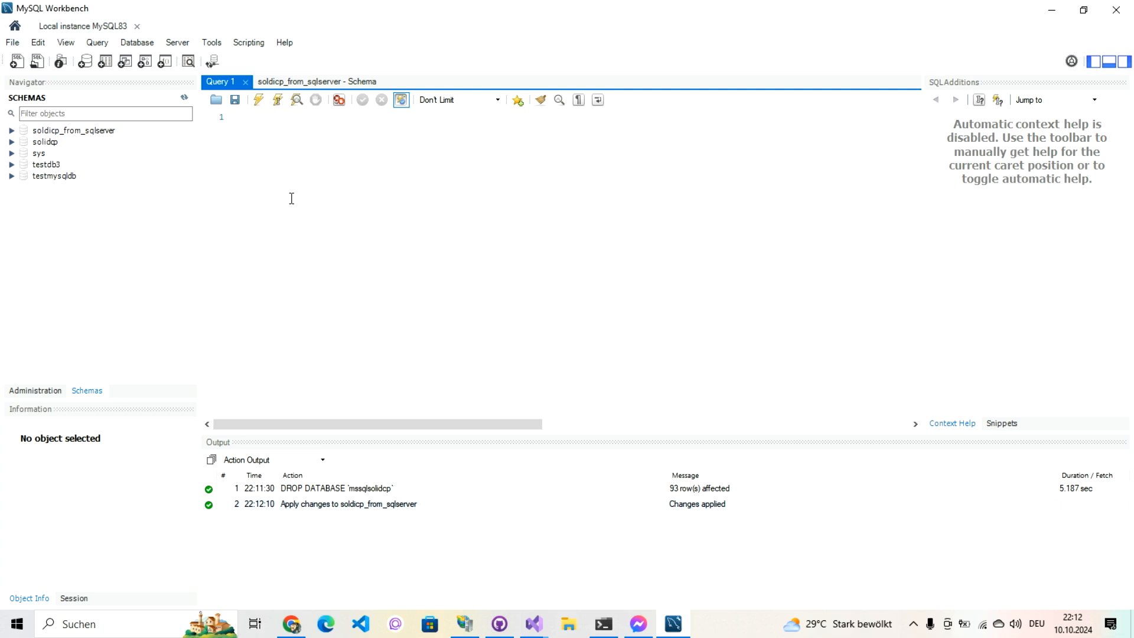
Step: Run the pasted 7014-line install.mysql.sql script with soldicp_from_sqlserver as the default schema
key("ctrl+v")
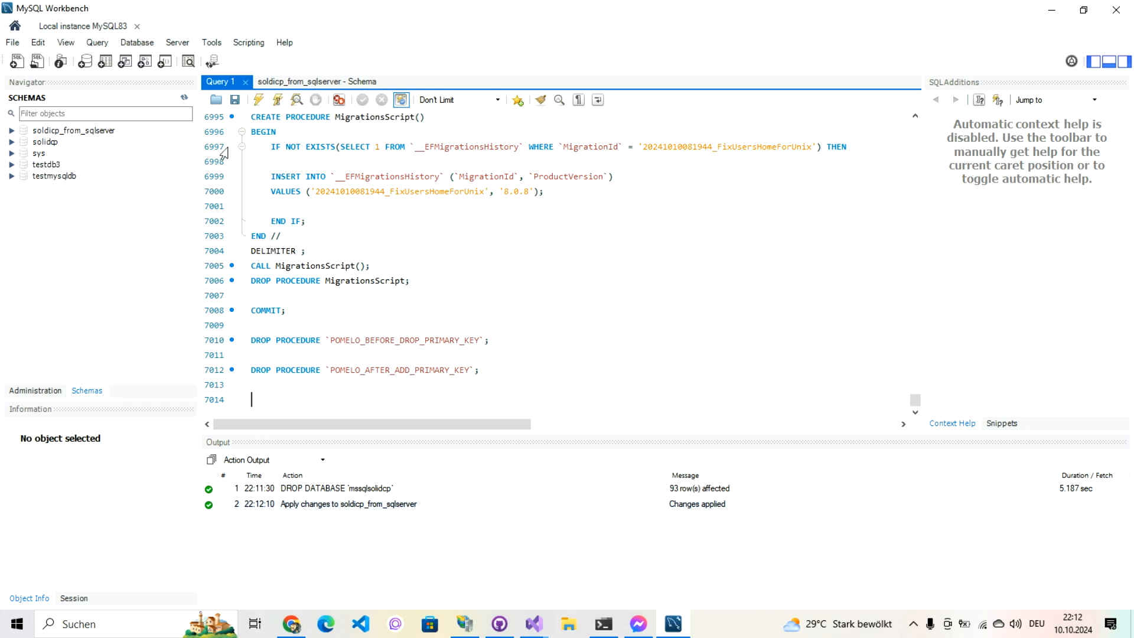
right_click(108, 132)
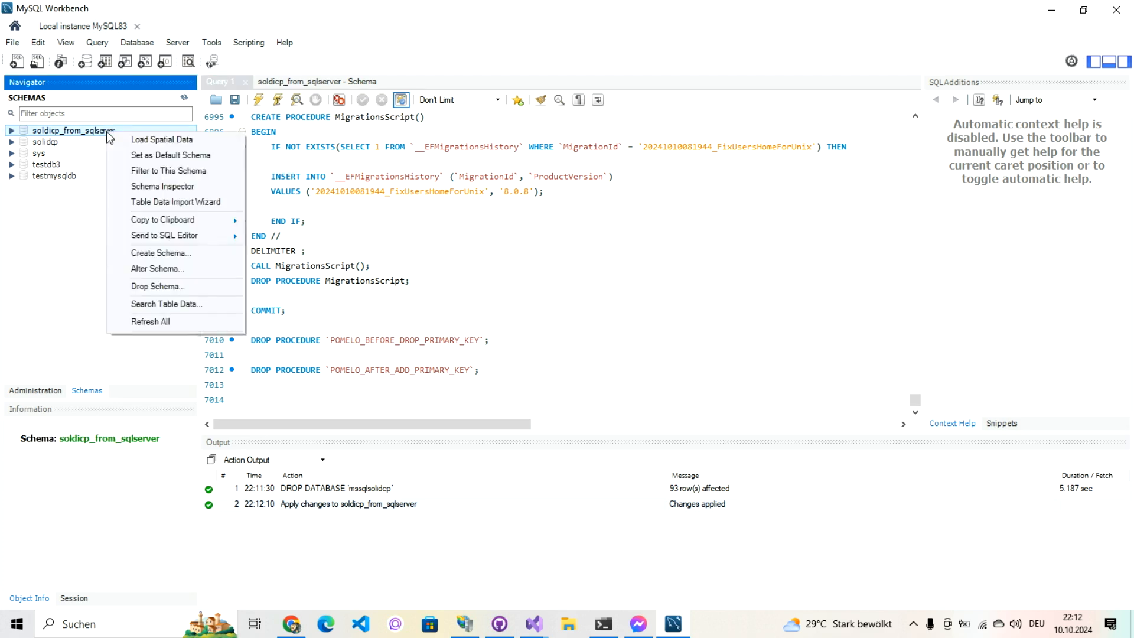
left_click(151, 157)
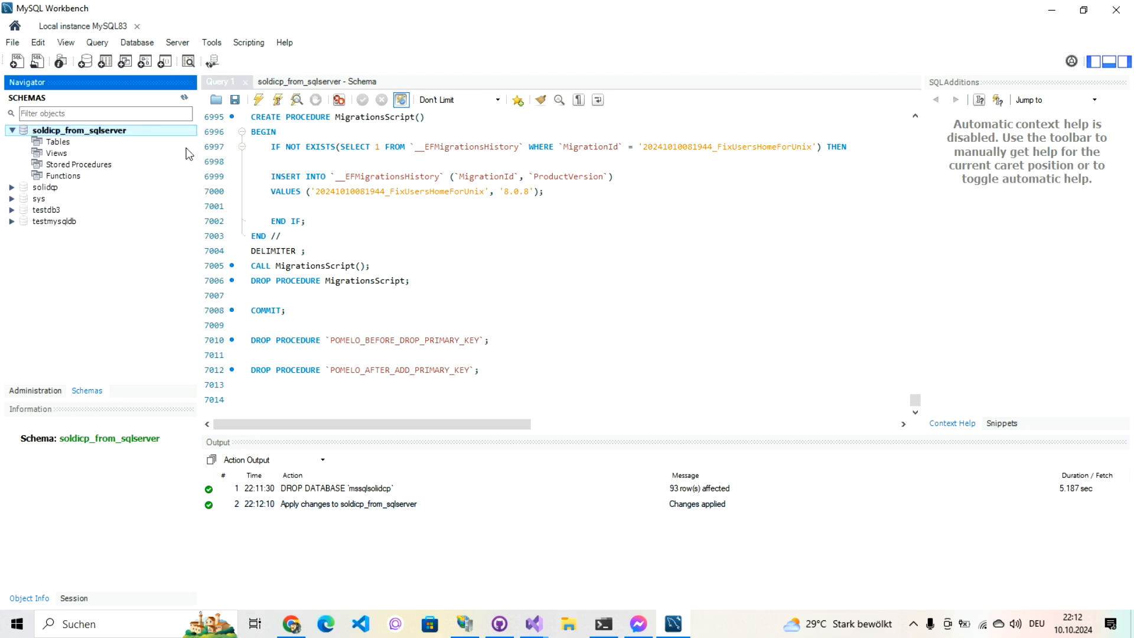
left_click(258, 101)
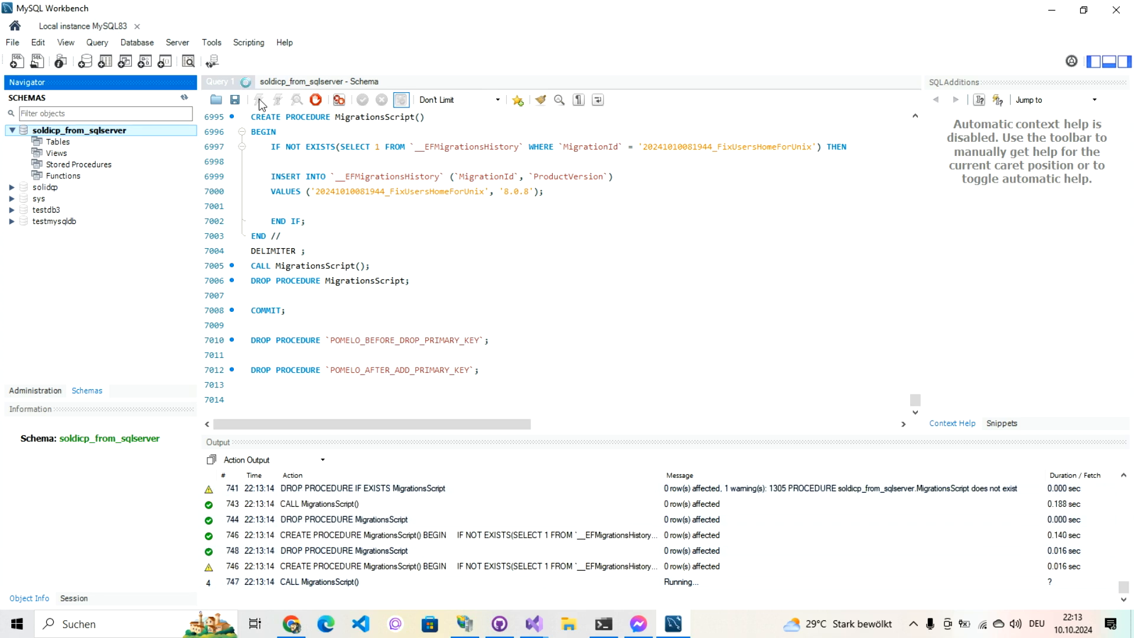
left_click(16, 623)
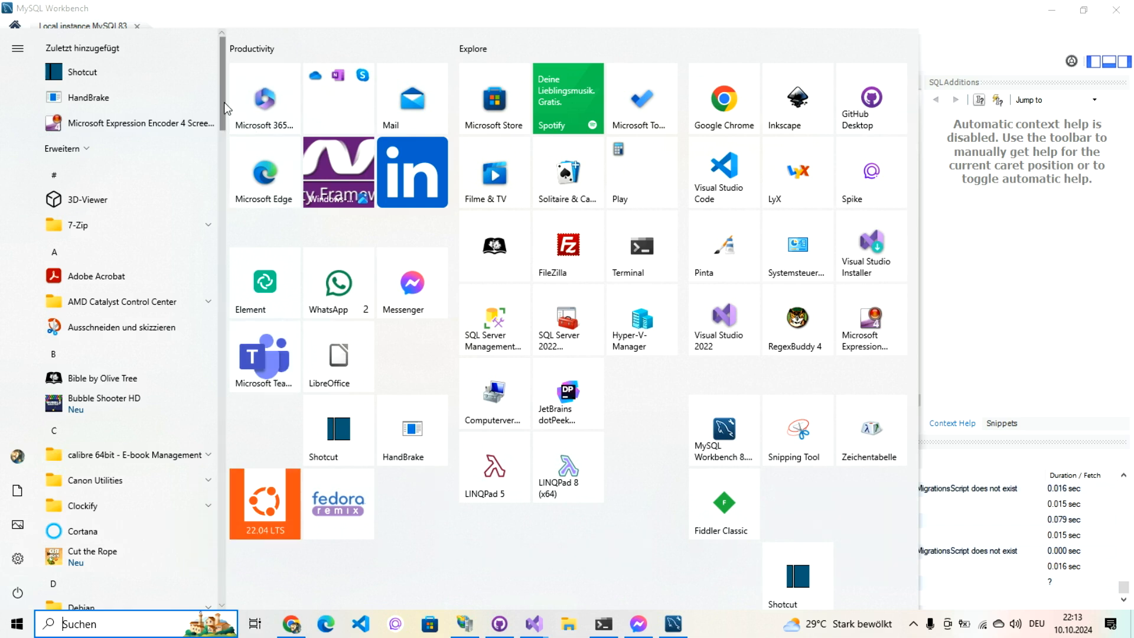
Step: Launch ODBC-Datenquellen (64-Bit) from Windows-Verwaltungsprogramme in the Start menu
scroll(223, 101, "down", 10)
left_click_drag(223, 360, 225, 569)
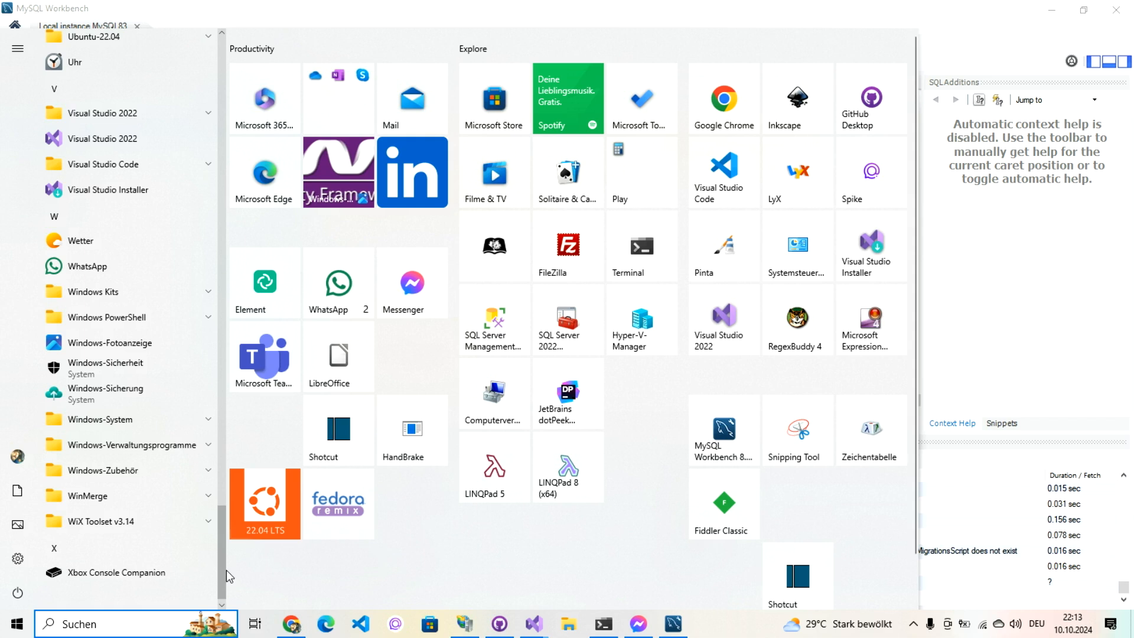
left_click(147, 453)
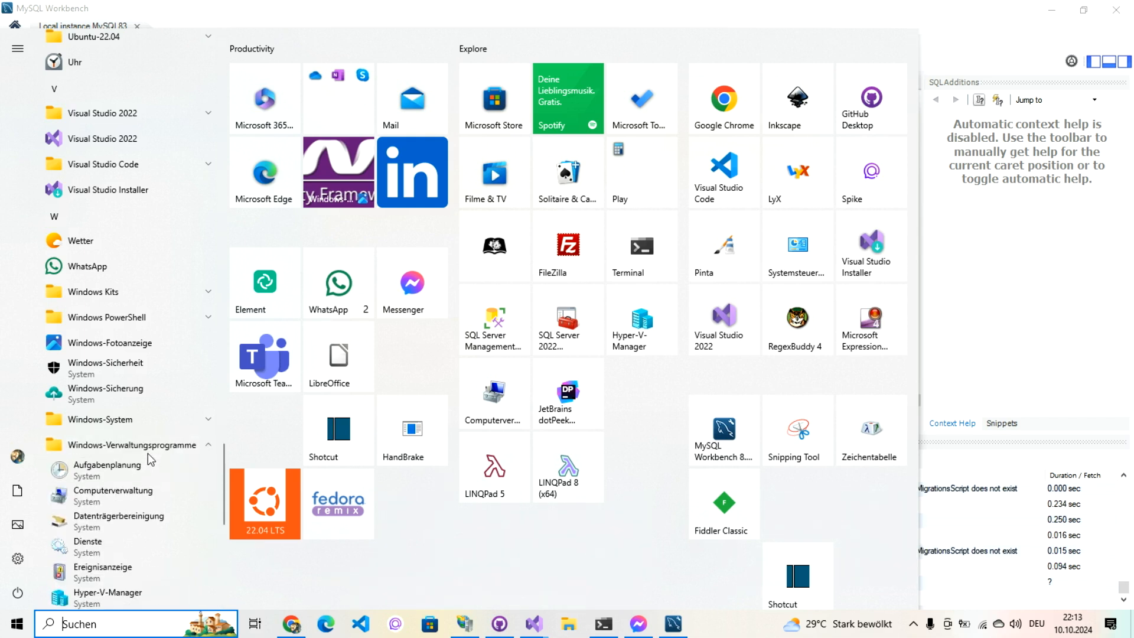
scroll(227, 490, "down", 2)
scroll(226, 497, "down", 3)
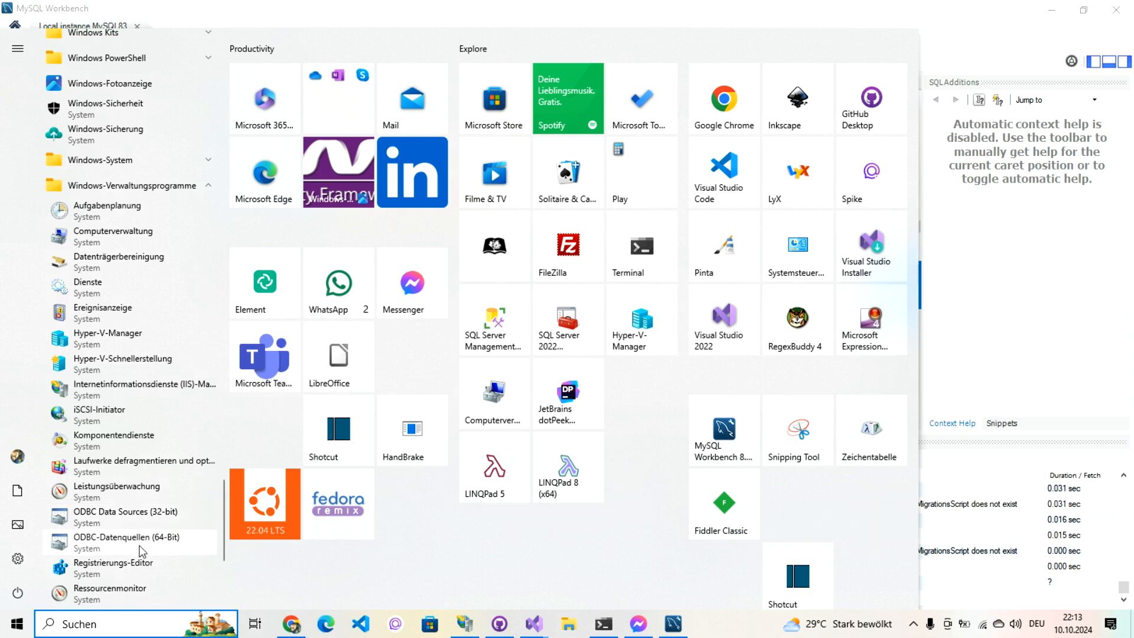
left_click(141, 548)
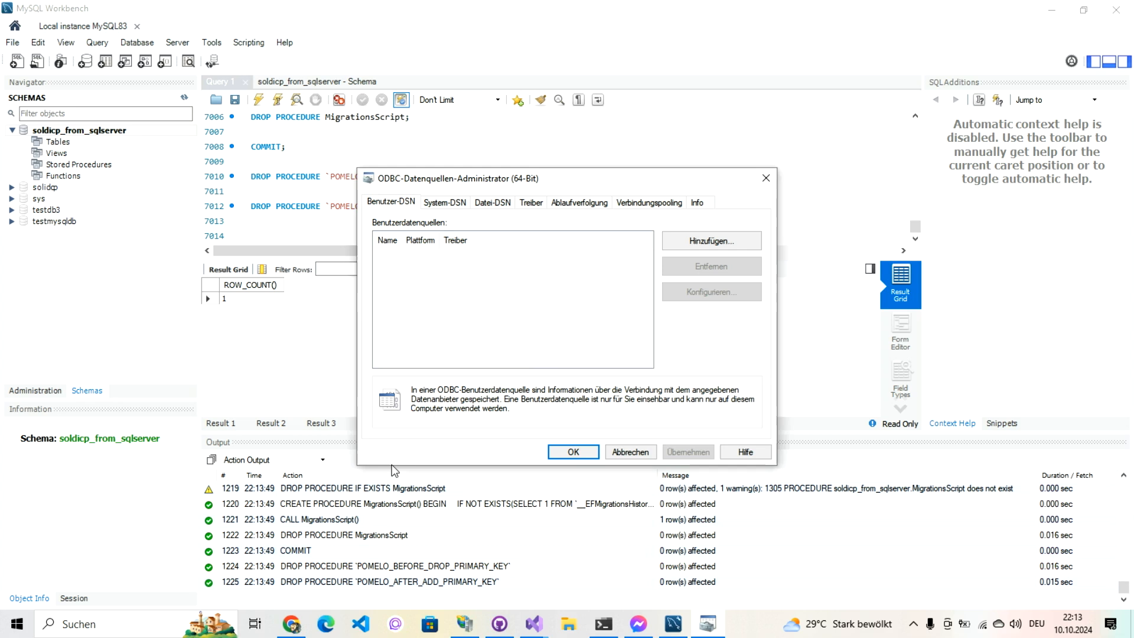
Step: Add a SQL Server system DSN named 'SolidCP SQL Server Database' on server (local)
left_click(451, 204)
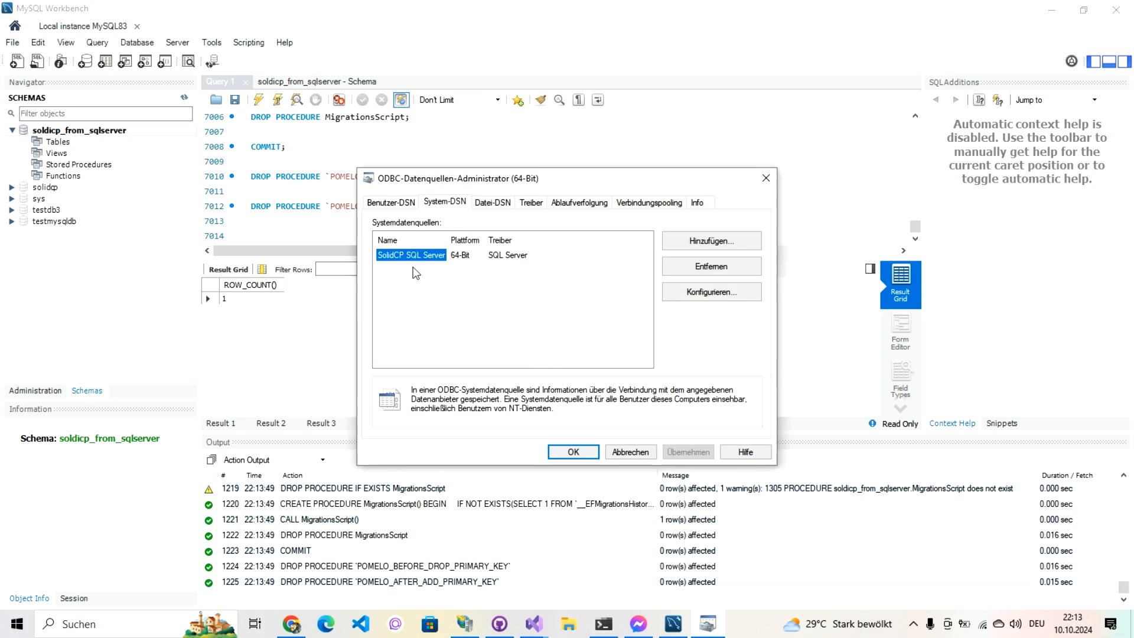
left_click(690, 243)
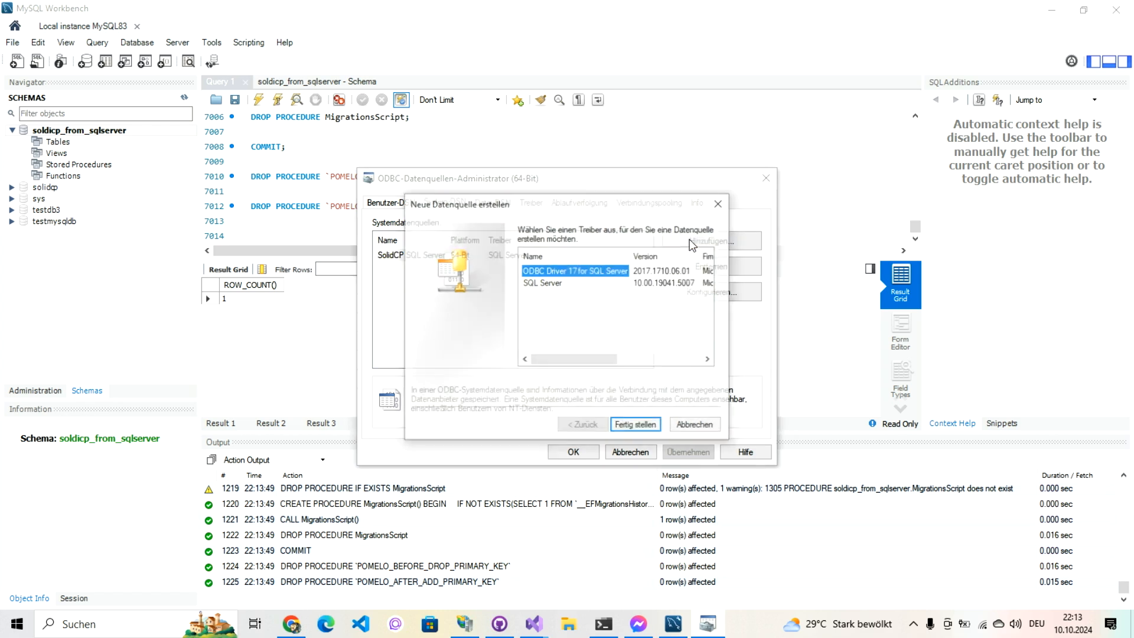
left_click(562, 284)
left_click(635, 426)
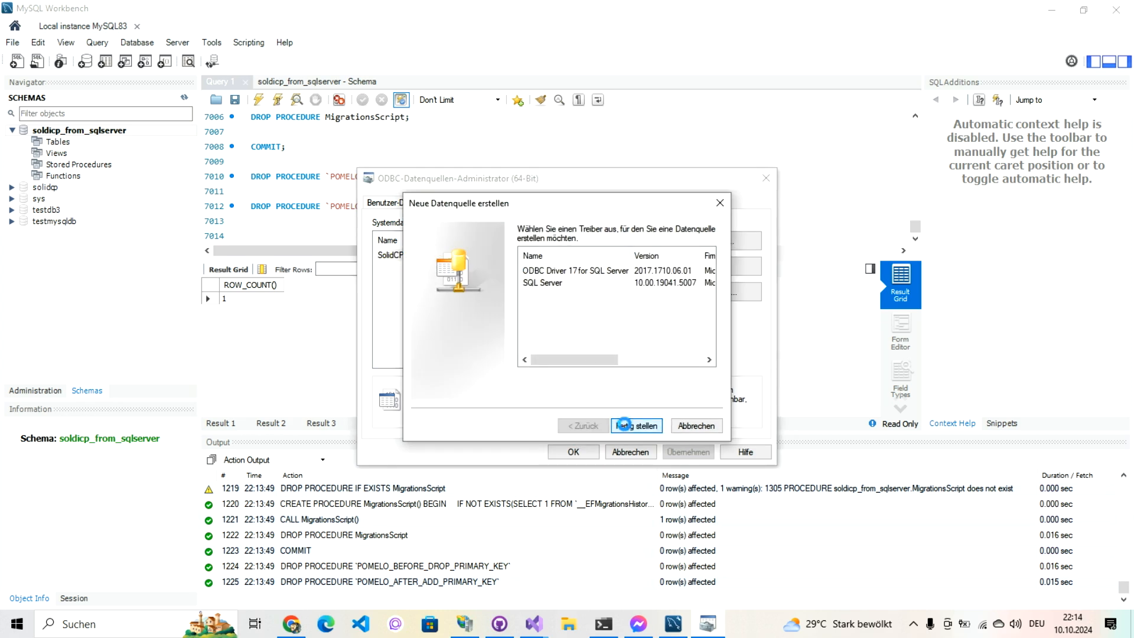
type("SolidPC ")
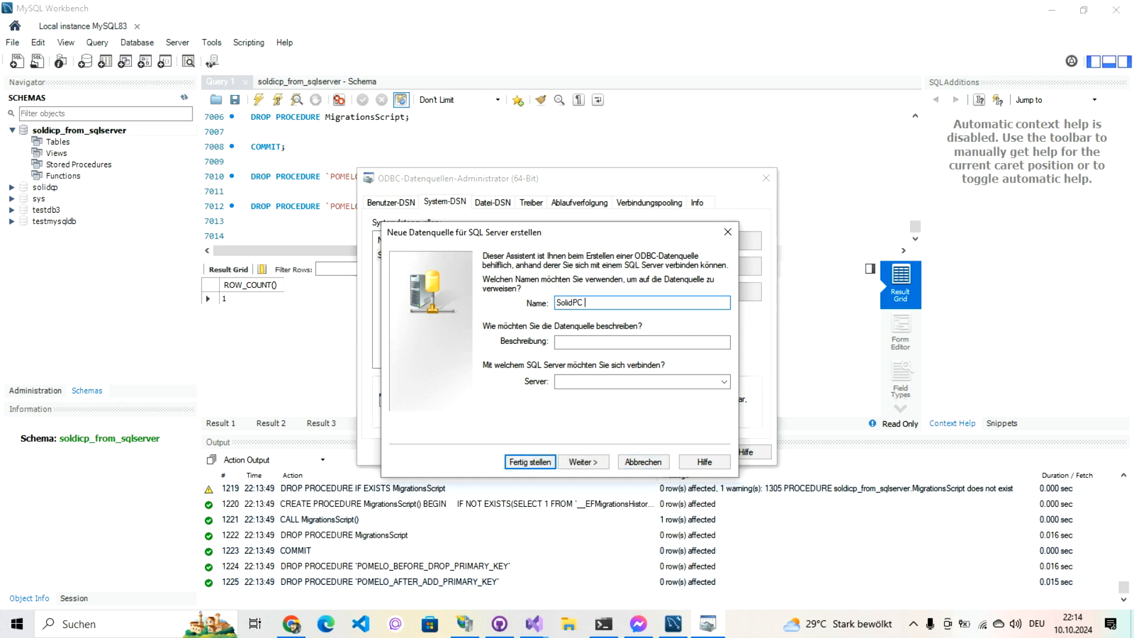
type("CPé ")
type("SQL Ser")
type("ver Database")
key("Tab")
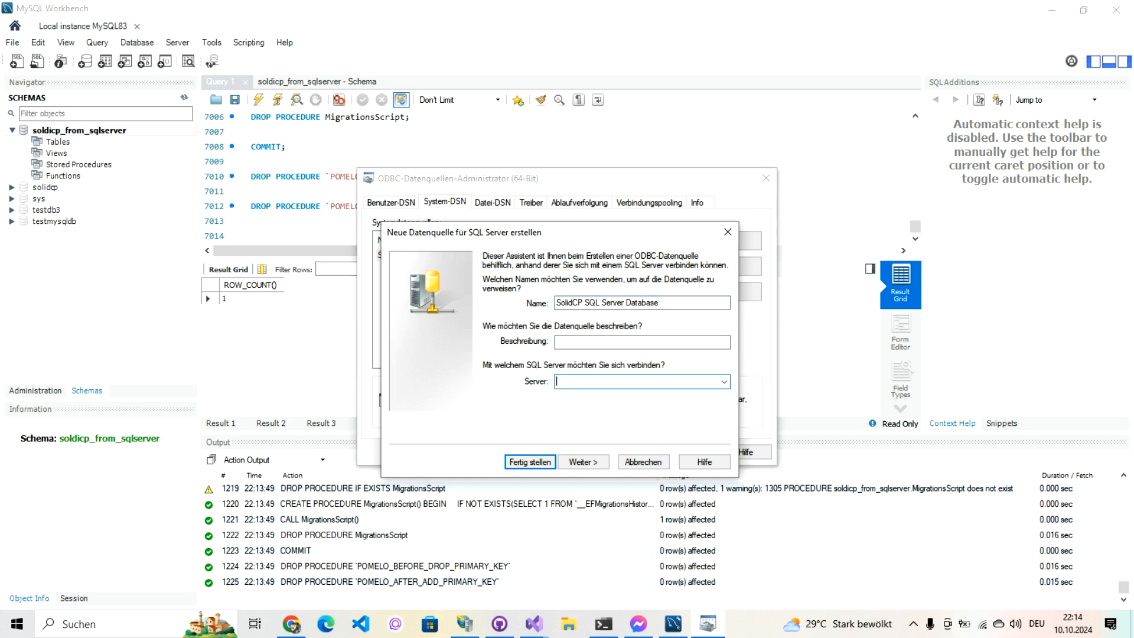
type("(local")
left_click(599, 465)
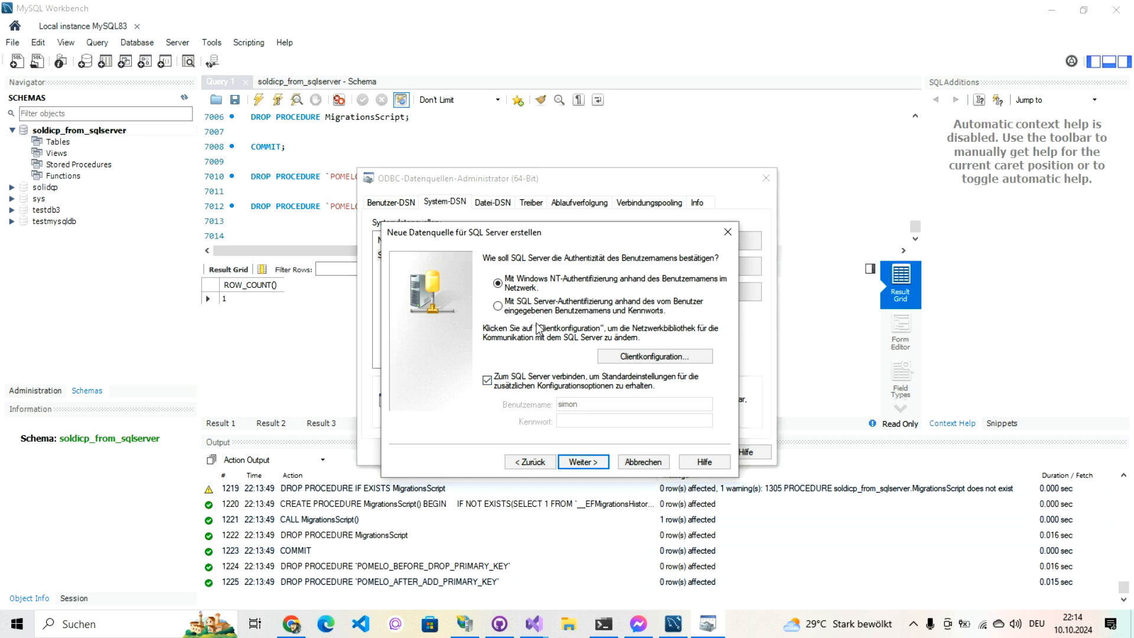
Step: Use SQL Server authentication with login sa and its password
left_click(537, 318)
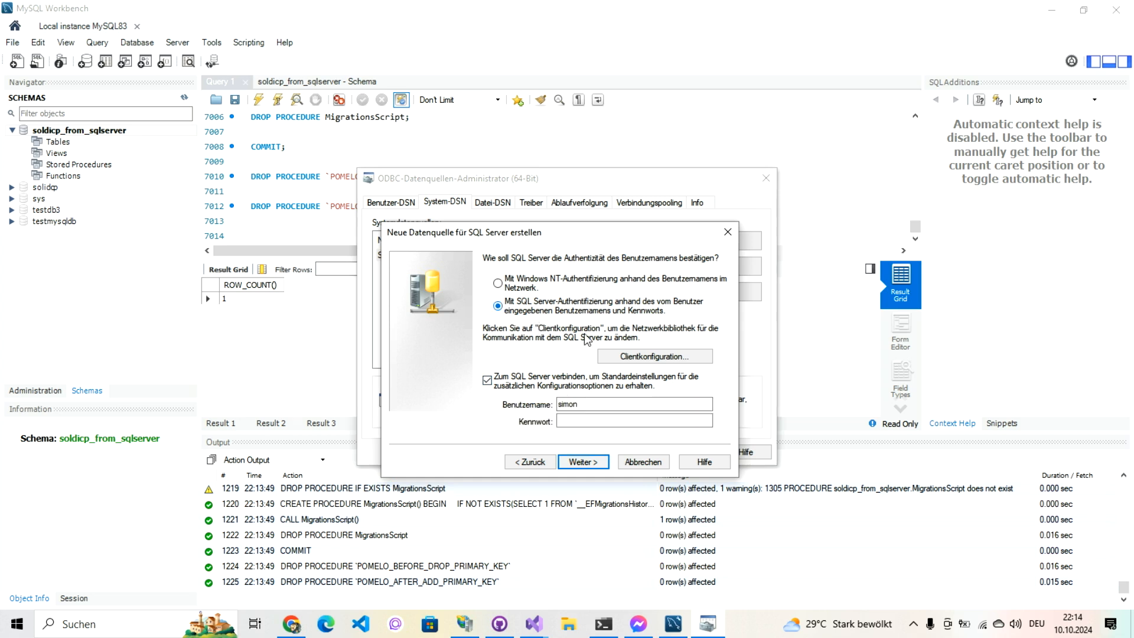
left_click_drag(578, 404, 531, 400)
type("sa")
key("Tab")
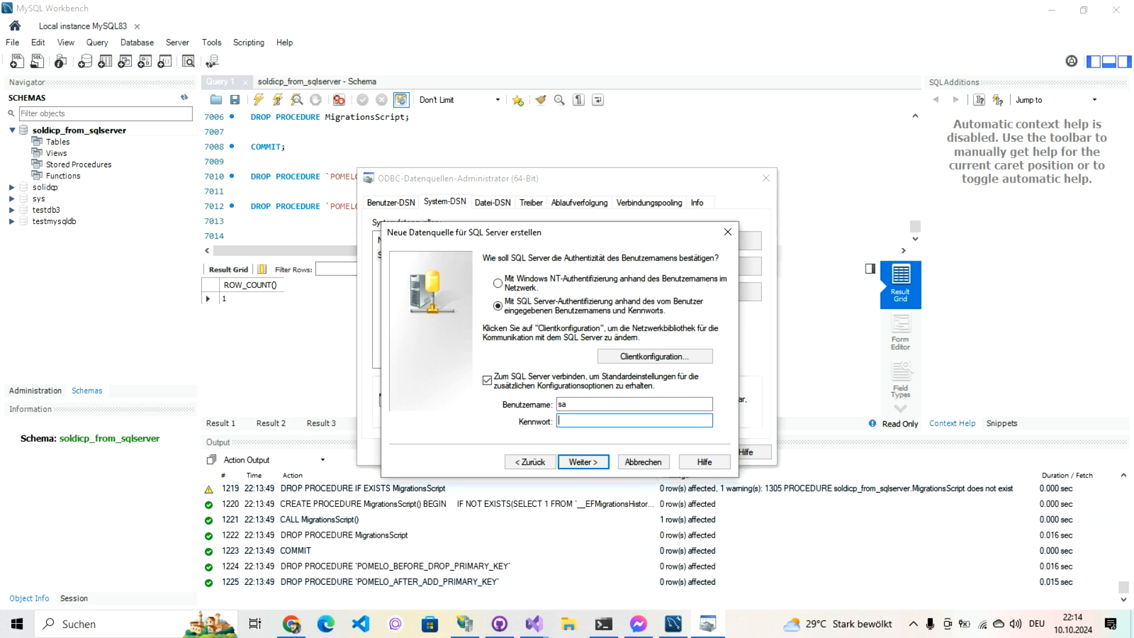
type("*******")
type("***")
left_click(576, 462)
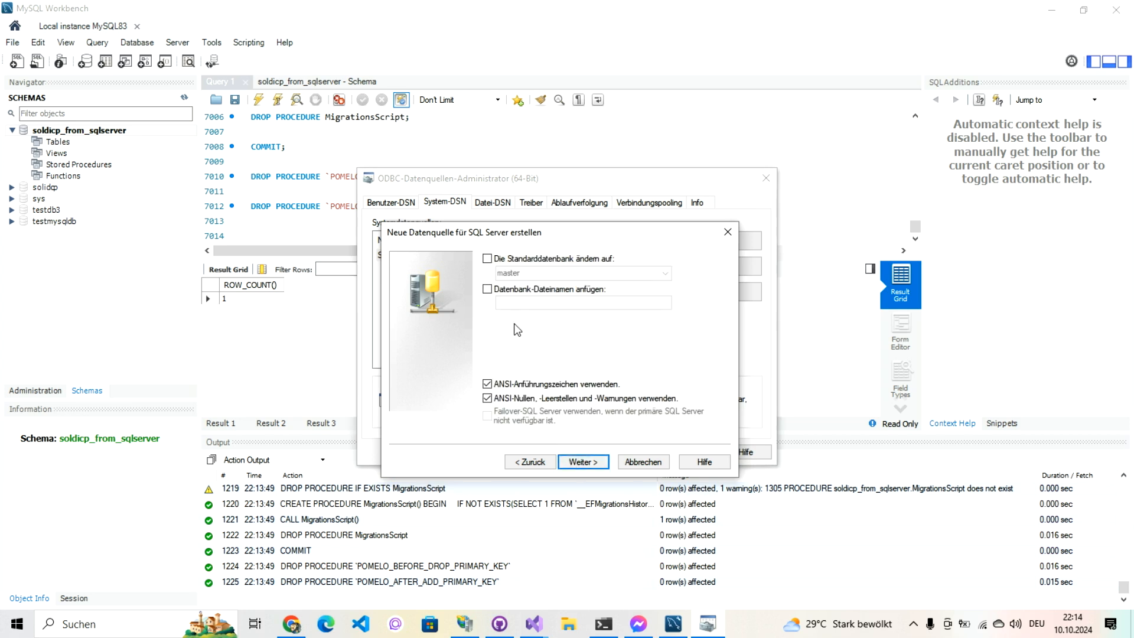
Step: Change the default database from master to SolidCP and set messages to English
left_click(487, 258)
double_click(514, 272)
left_click(514, 272)
key("BackSpace")
key("BackSpace")
key("BackSpace")
key("BackSpace")
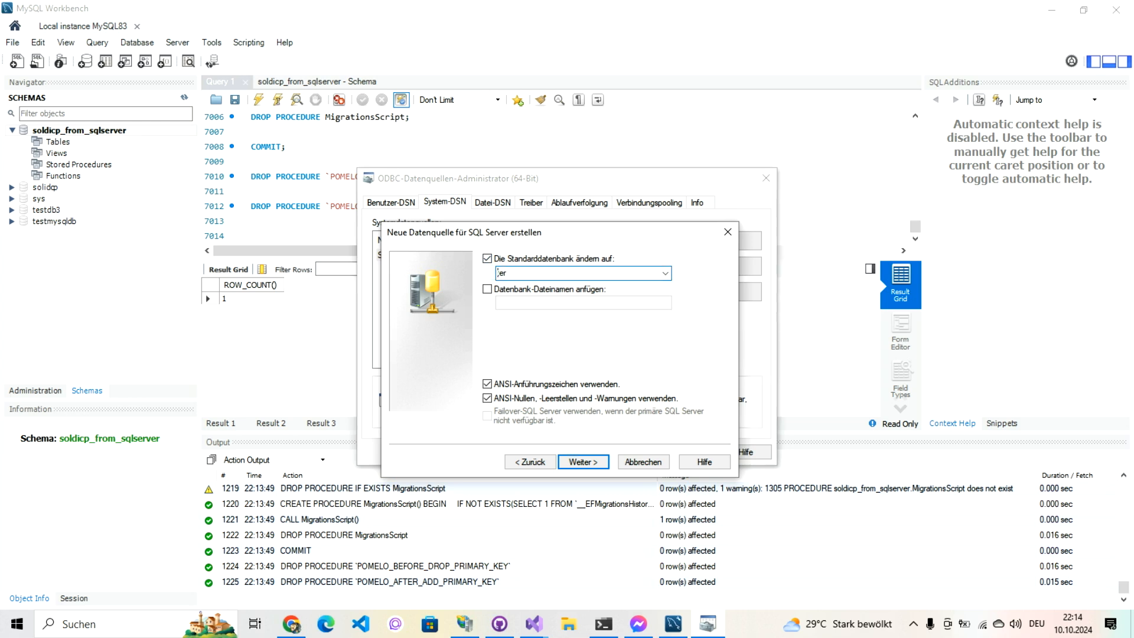
key("Delete")
key("Delete")
type("Solid")
left_click(584, 462)
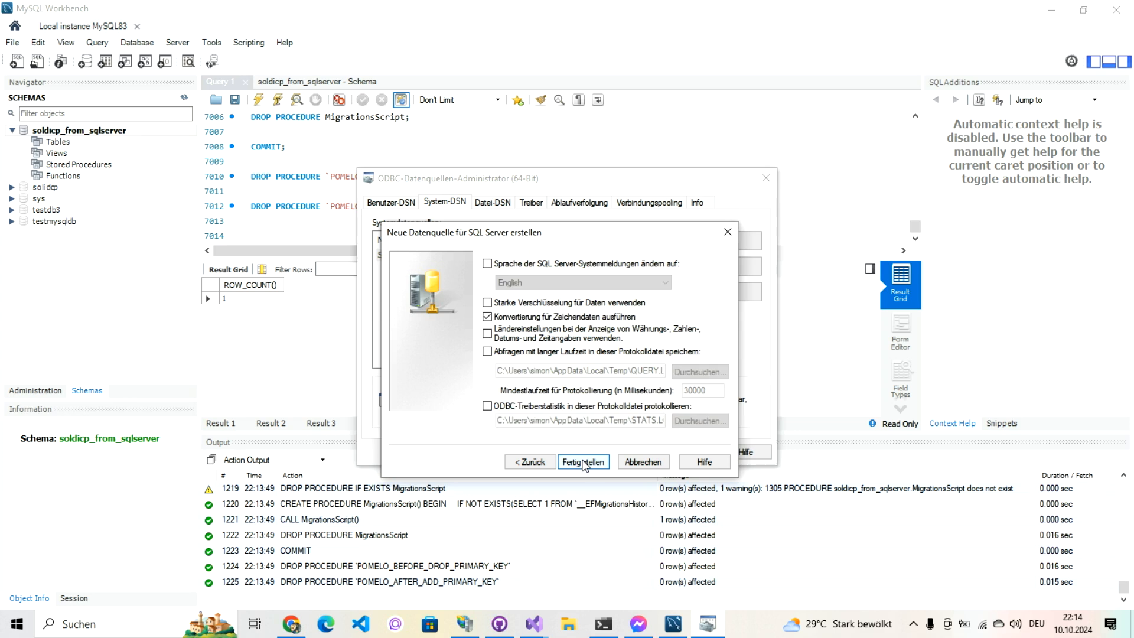
left_click(487, 265)
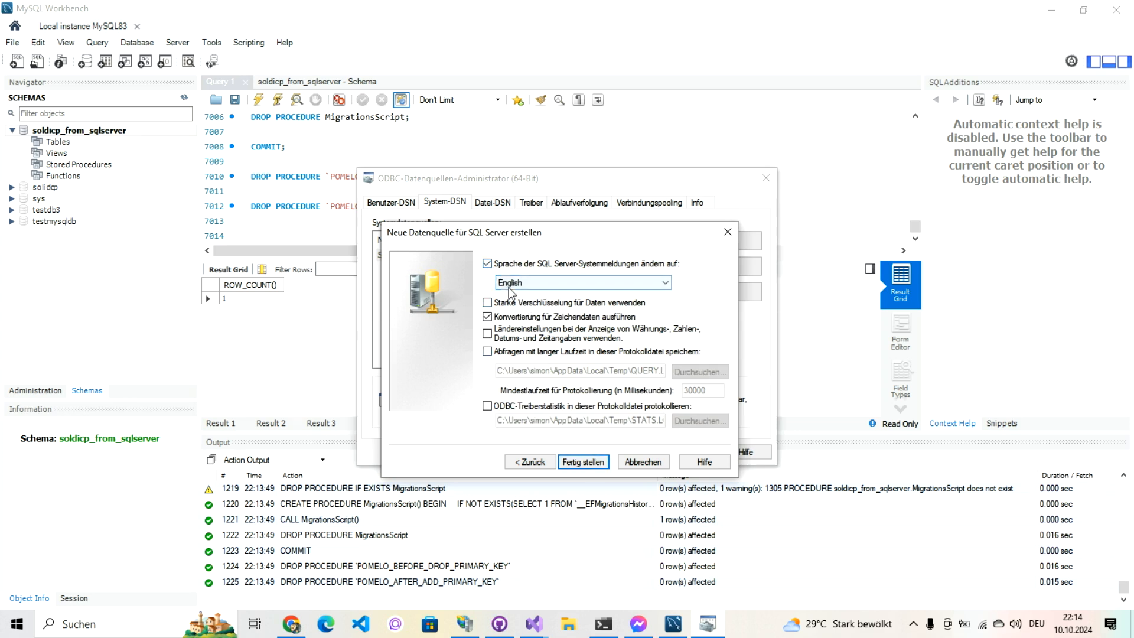
left_click(586, 466)
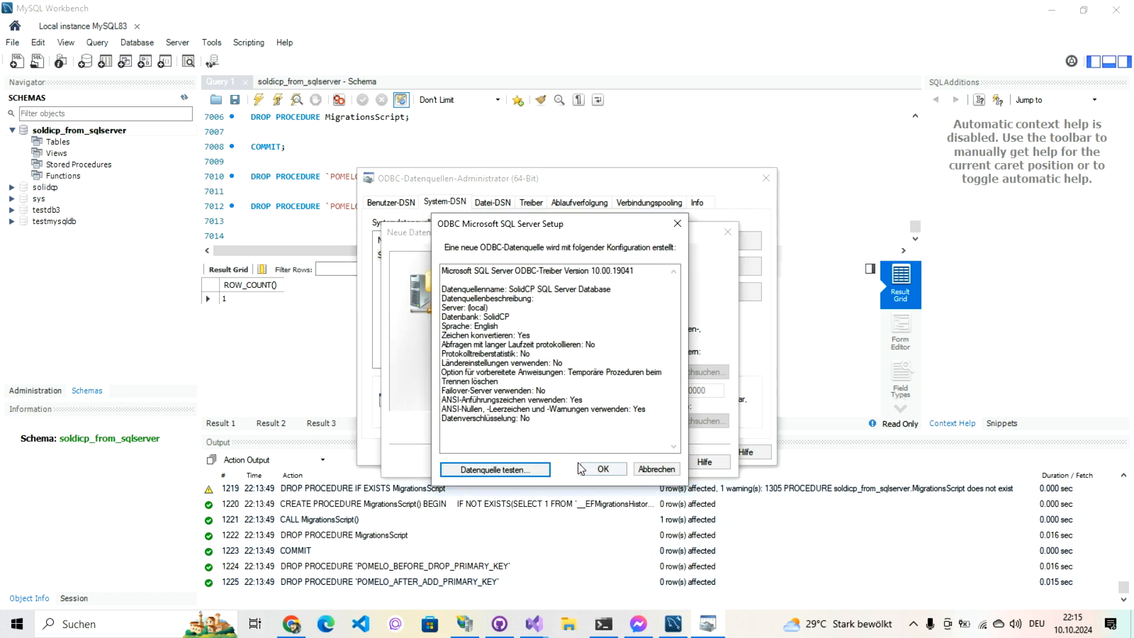
Step: Test the new data source successfully, save it, and close the administrator
left_click(536, 470)
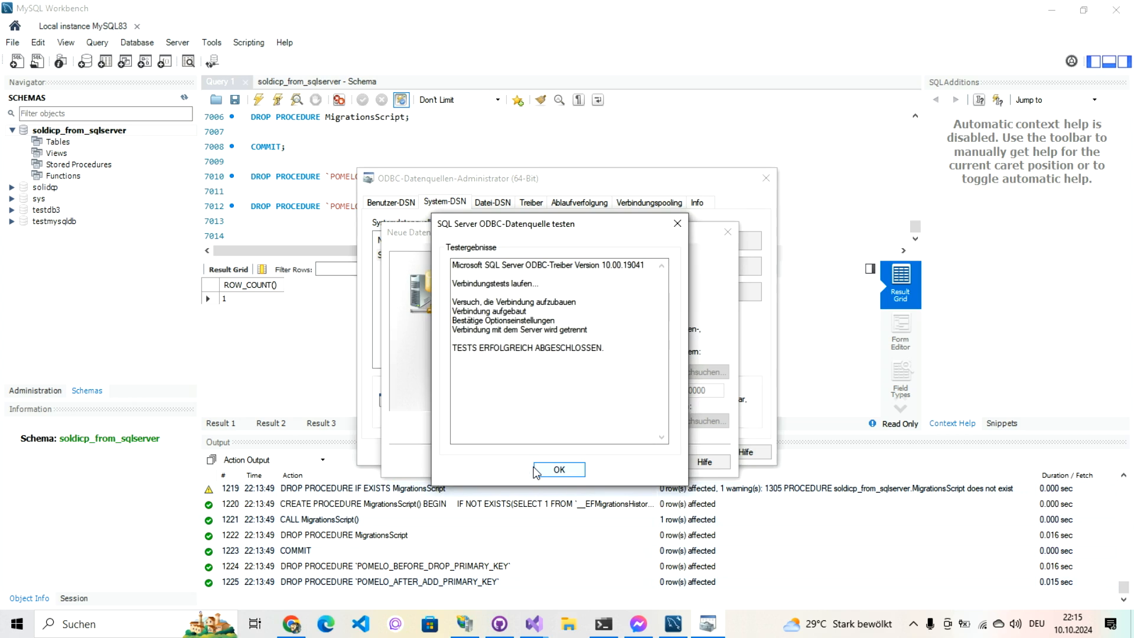
left_click(542, 470)
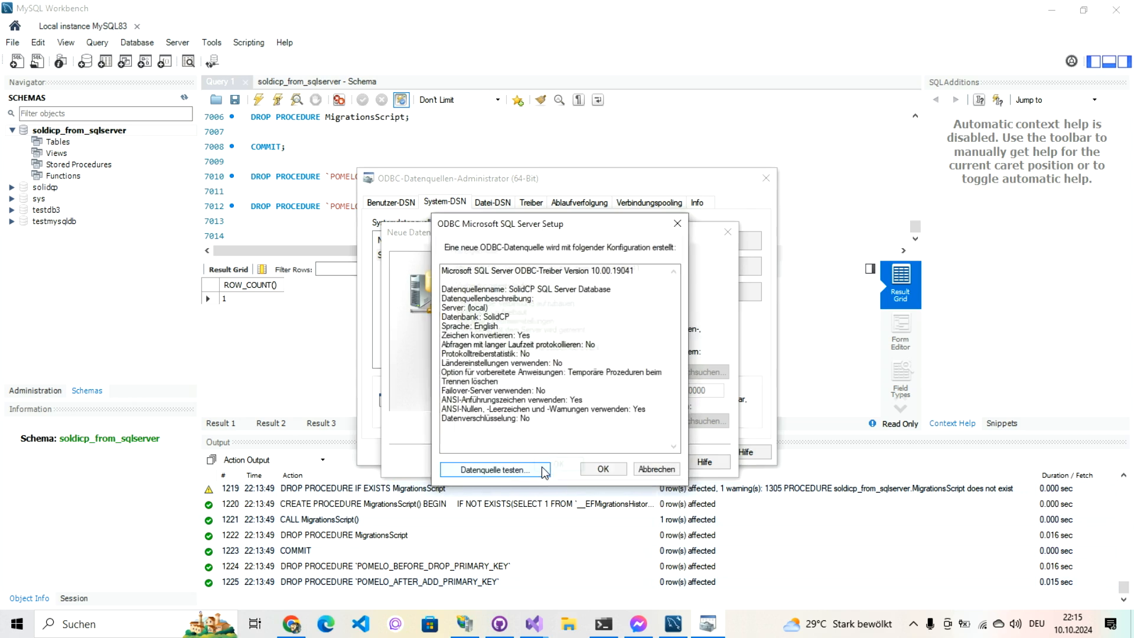
left_click(598, 470)
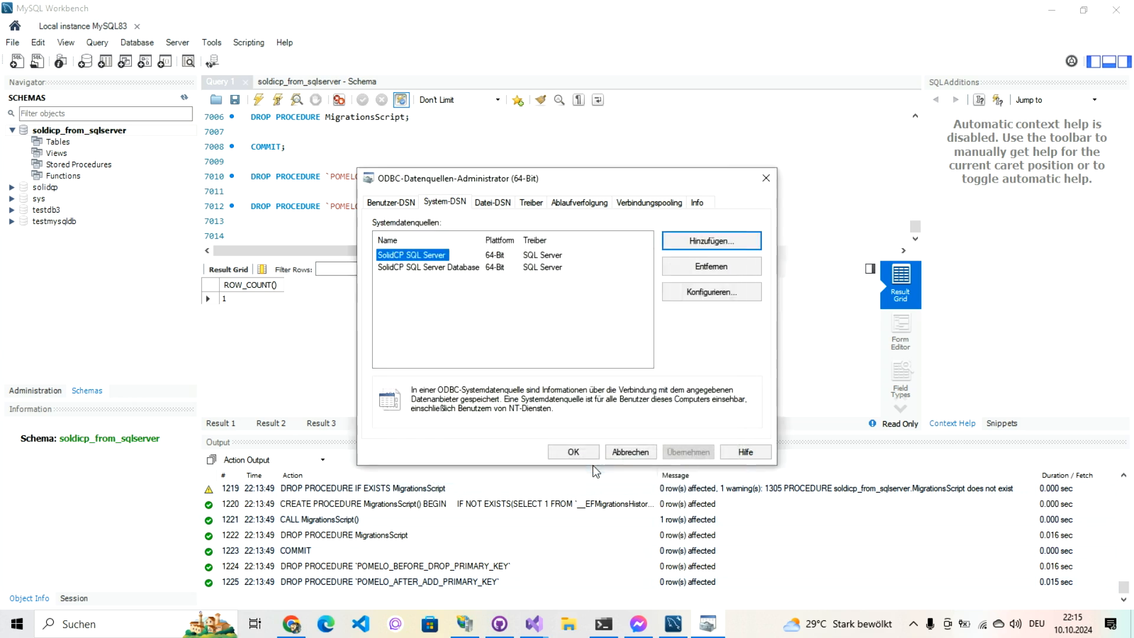
left_click(425, 267)
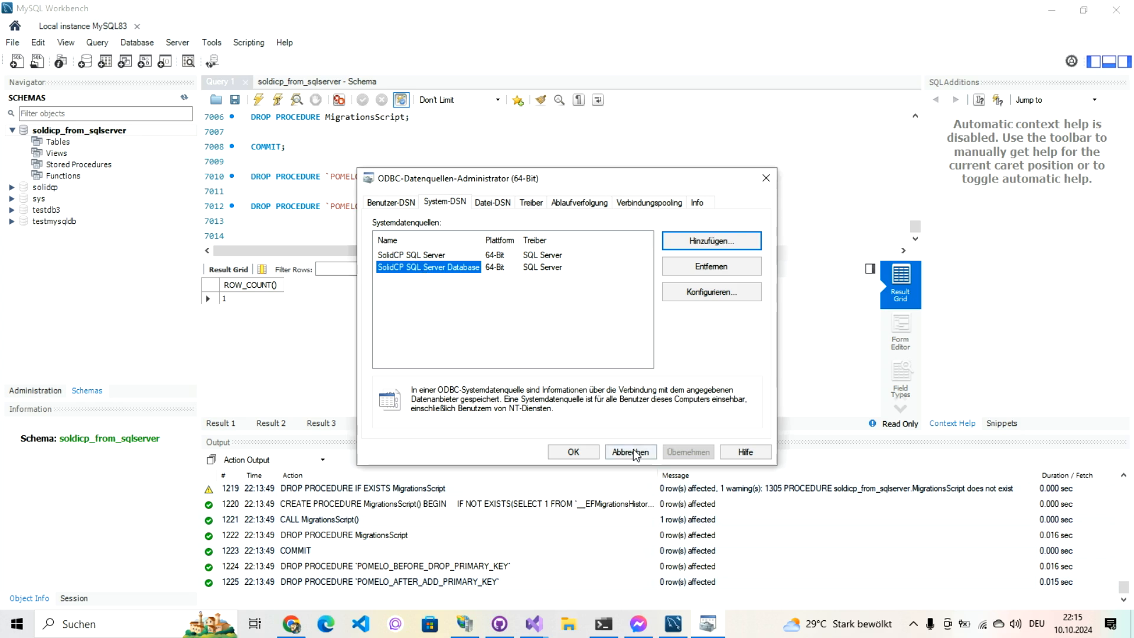
left_click(573, 452)
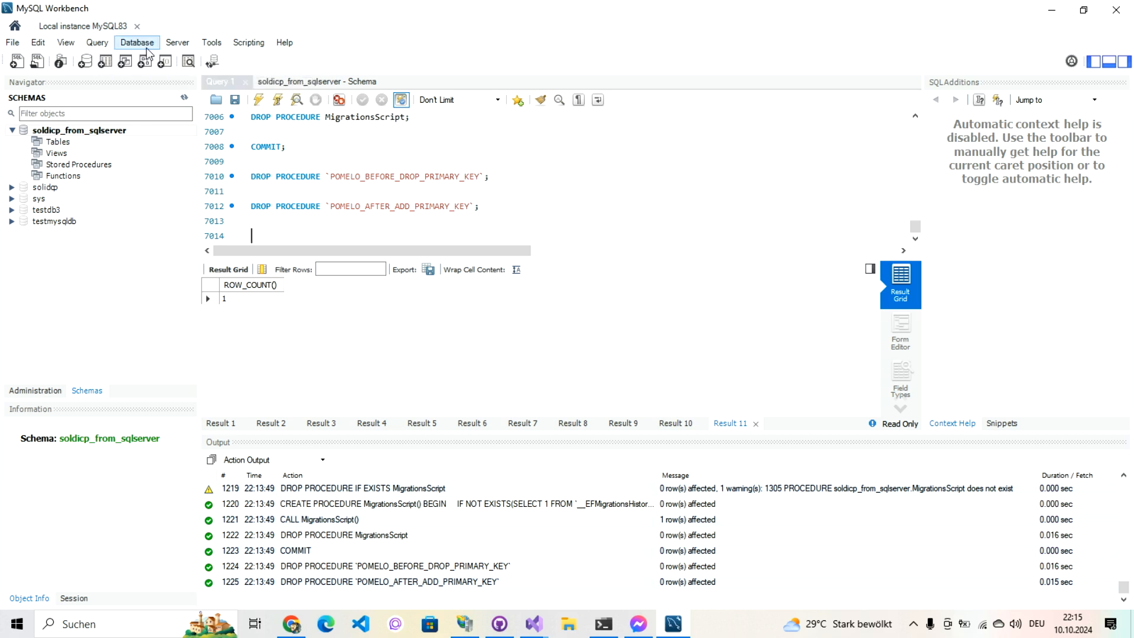
Step: Start the Migration Wizard with Microsoft SQL Server as the source system
left_click(147, 51)
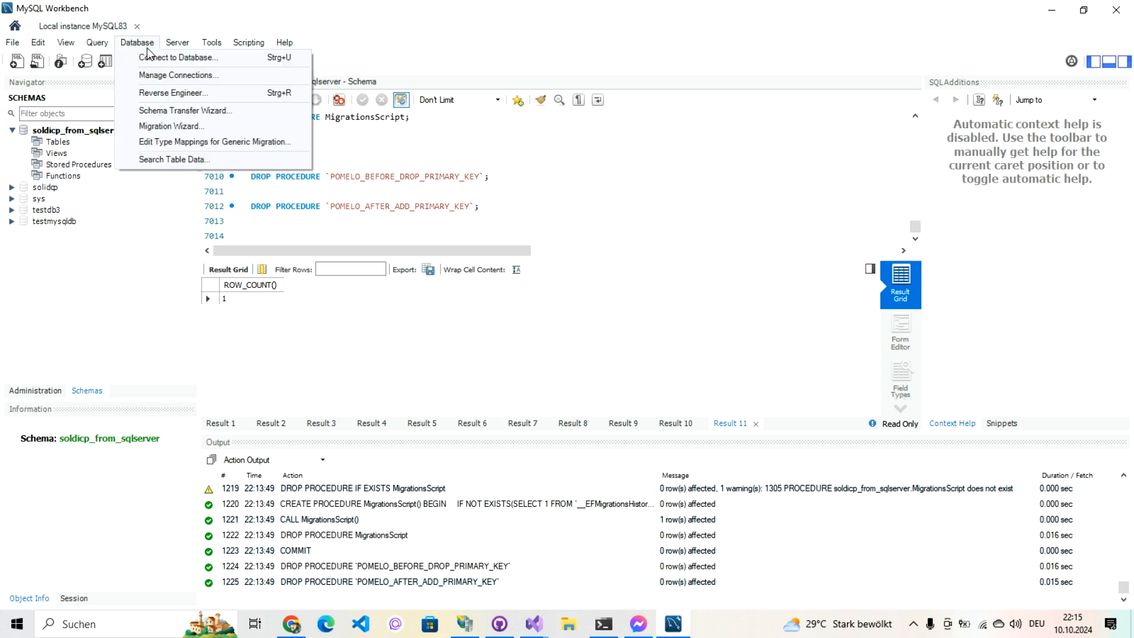
left_click(160, 127)
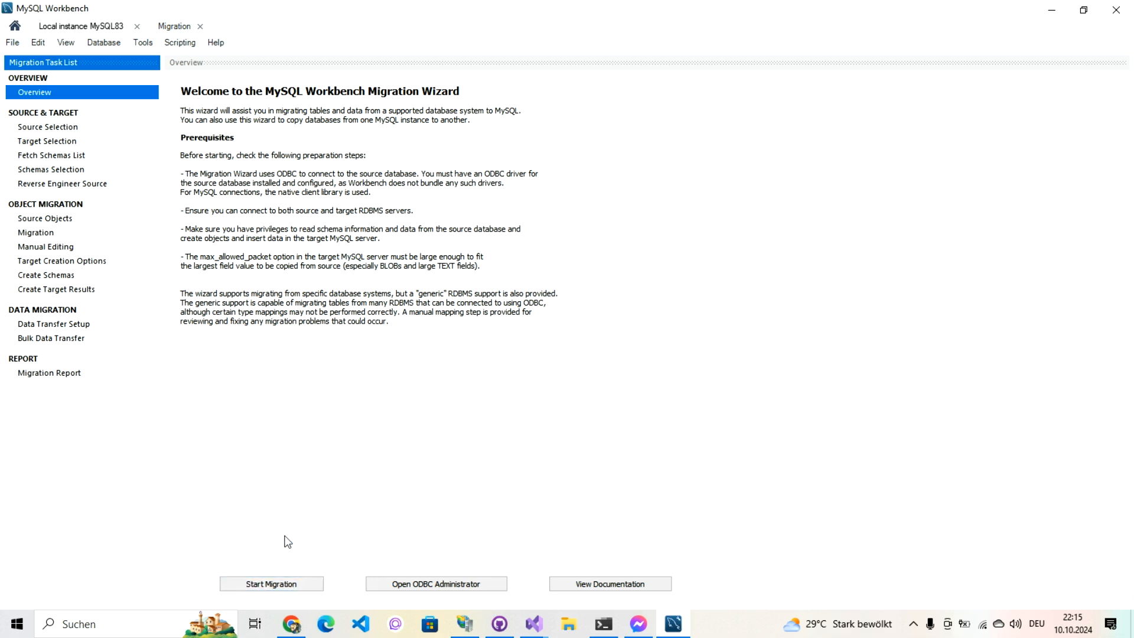
left_click(290, 585)
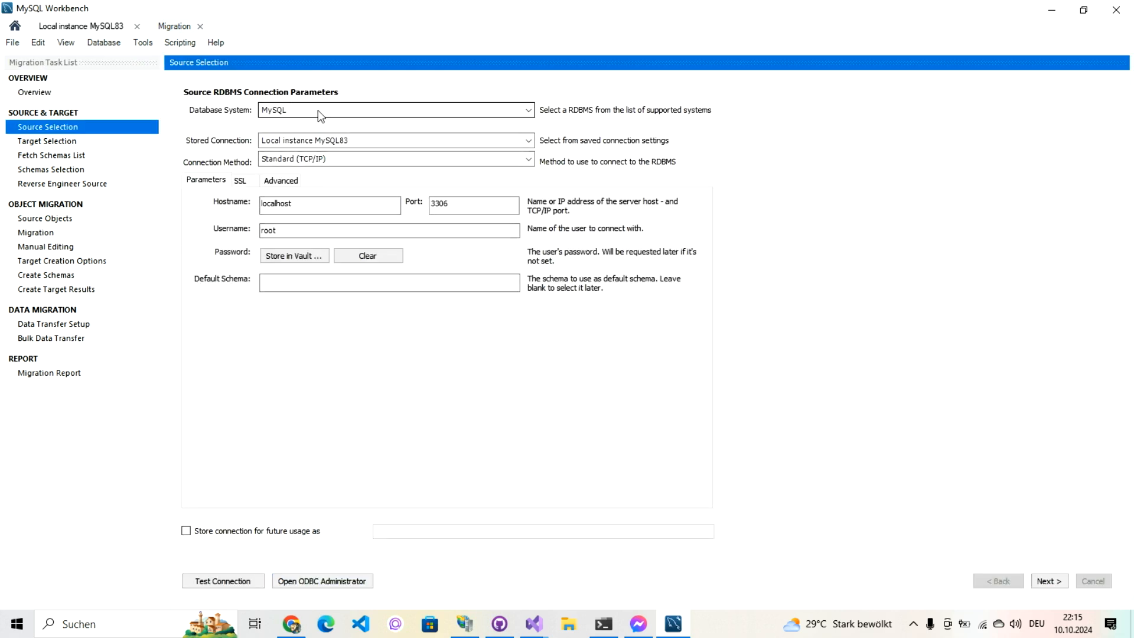
left_click(528, 111)
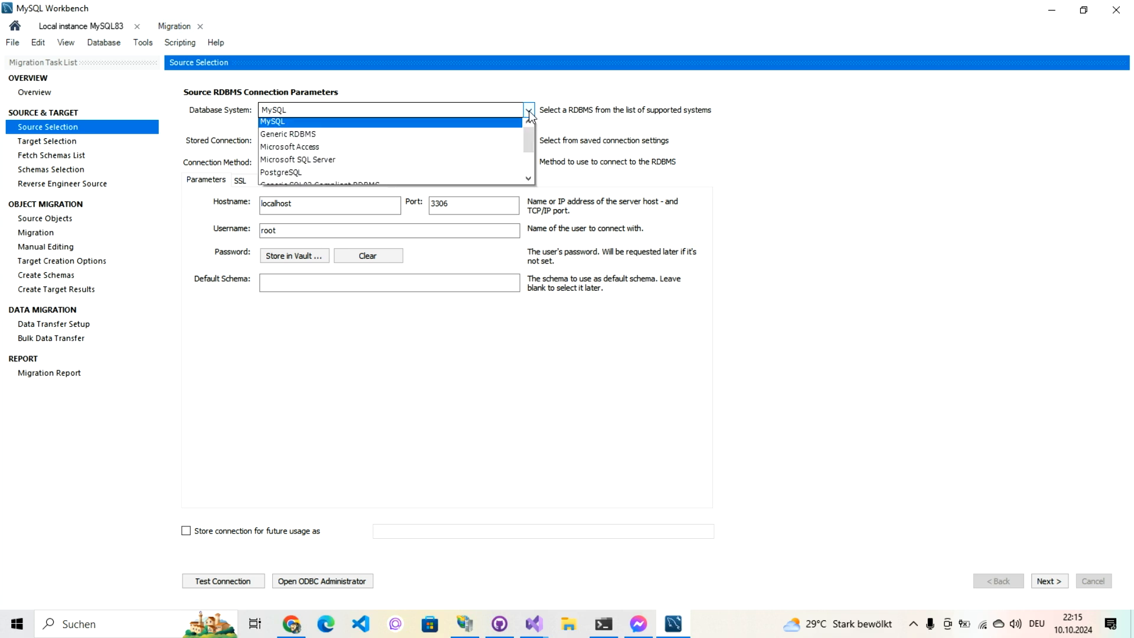
left_click(511, 163)
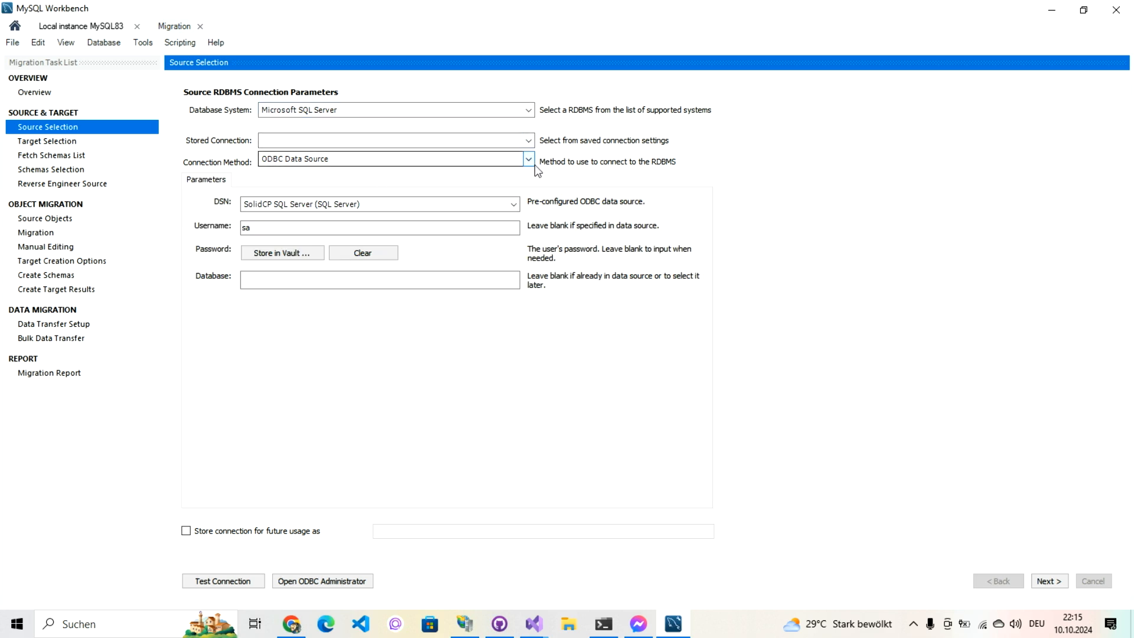
Step: Use DSN 'SolidCP SQL Server Database', store the password in the vault, and enter database SolidCP
left_click(529, 142)
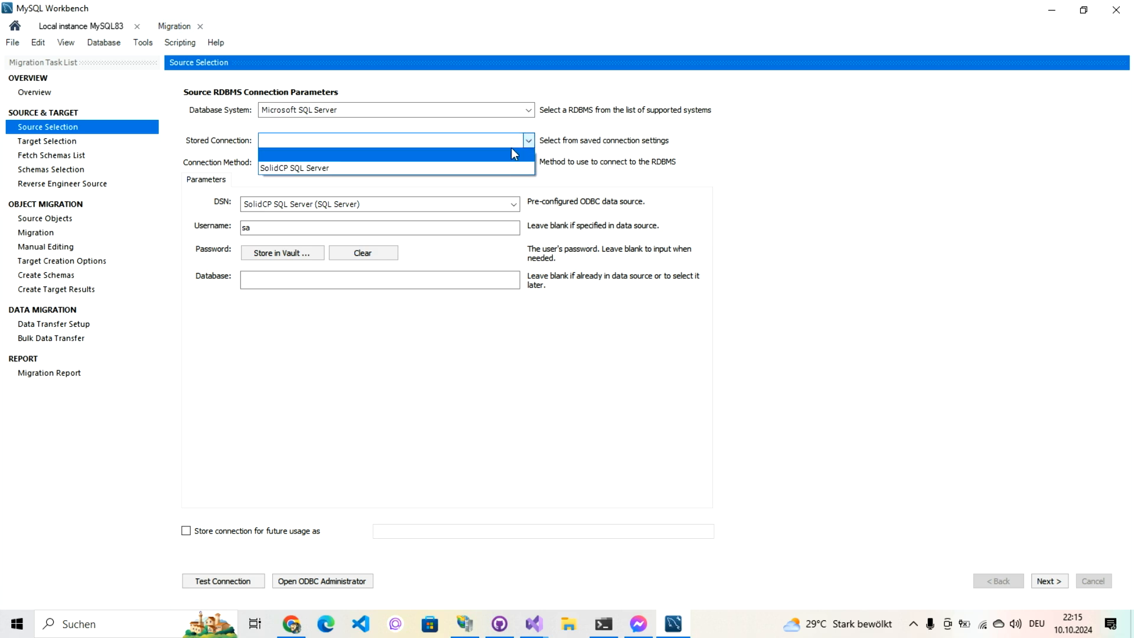
left_click(508, 140)
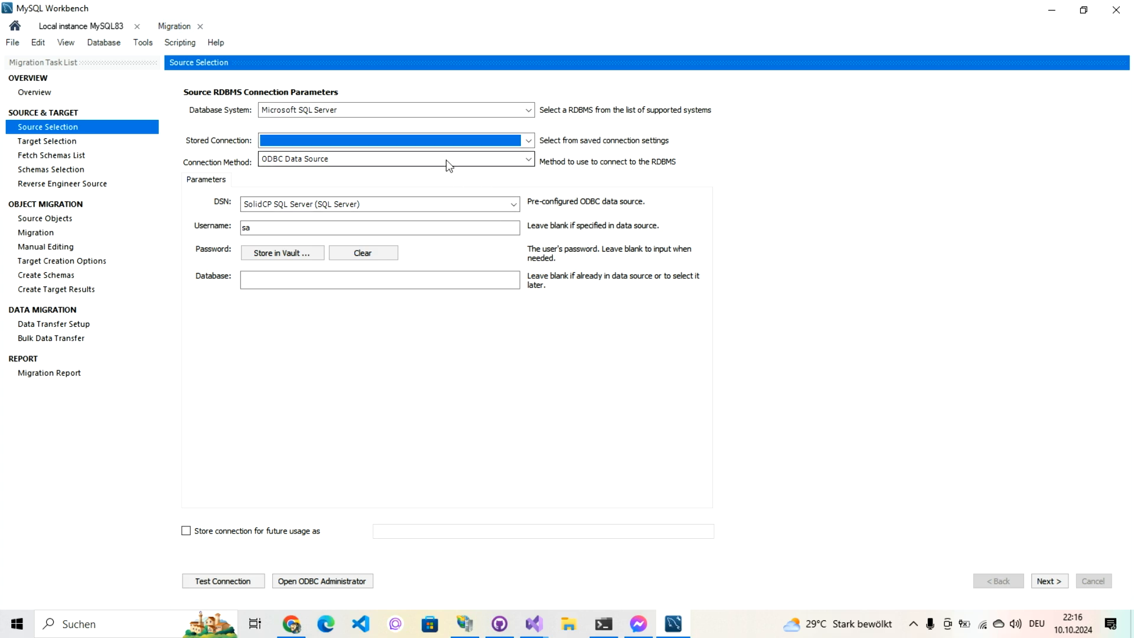
left_click(463, 208)
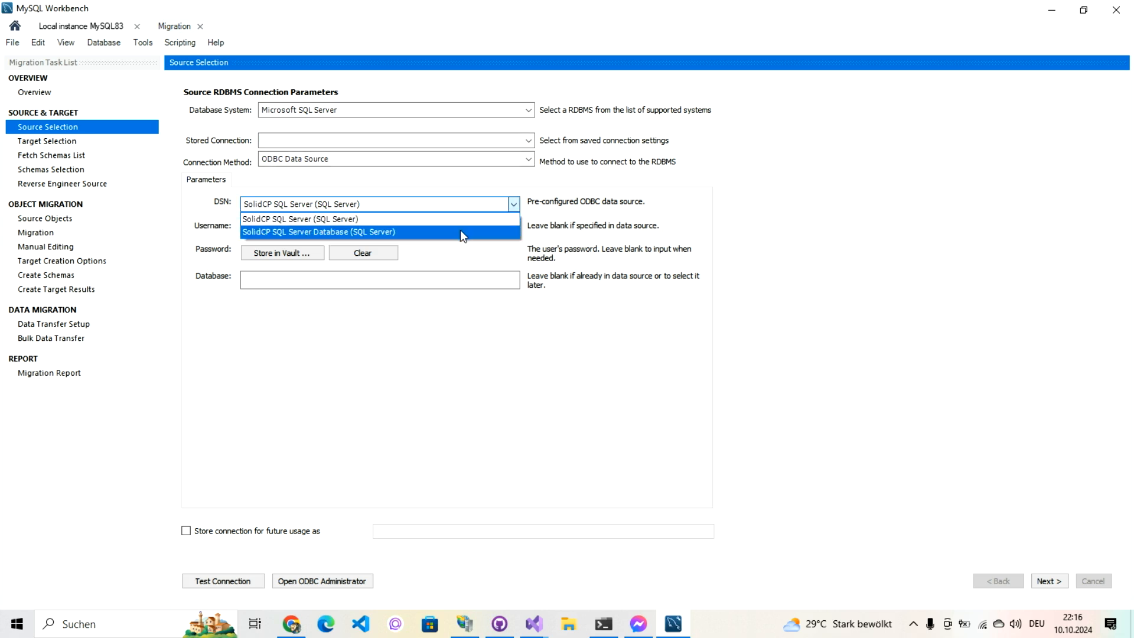
left_click(460, 231)
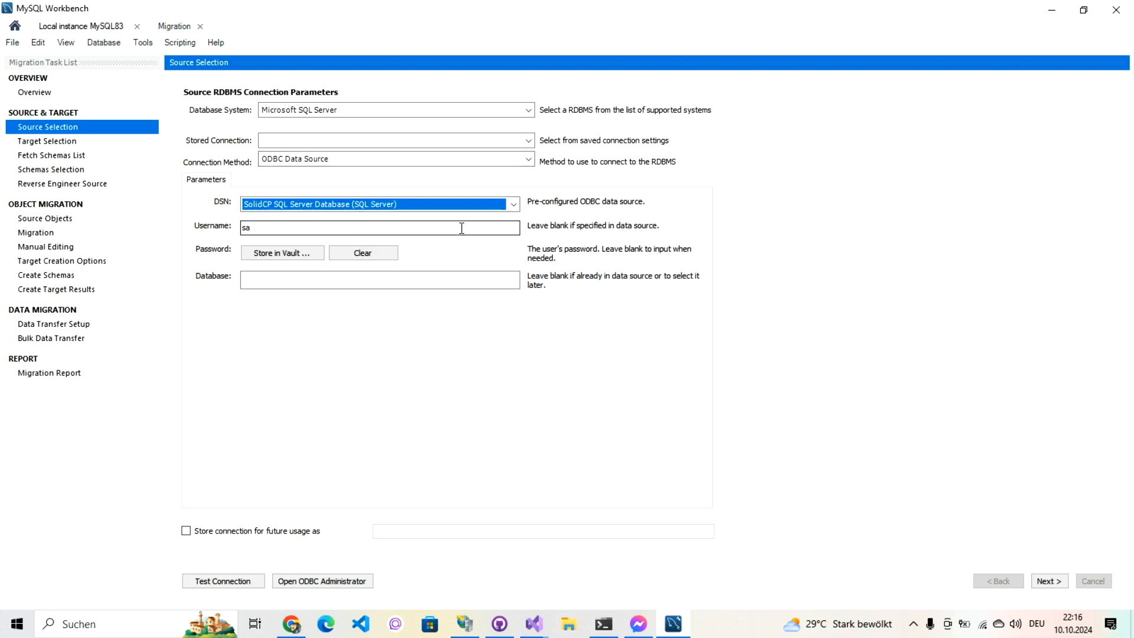
left_click(305, 260)
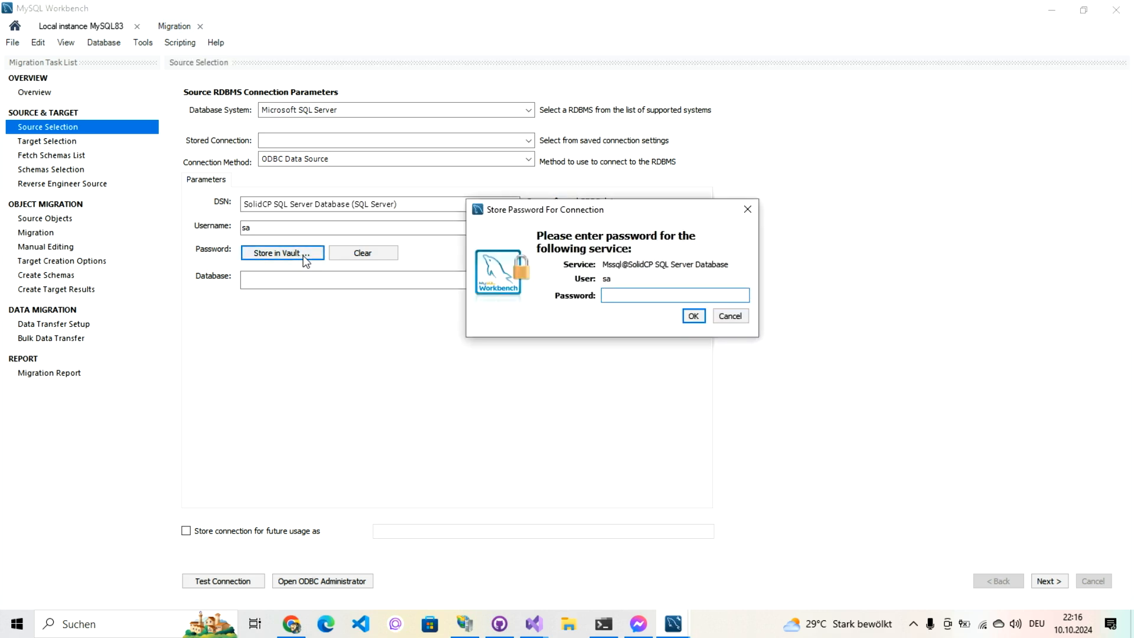
type("*")
key("Return")
left_click(400, 280)
type("SolidCP")
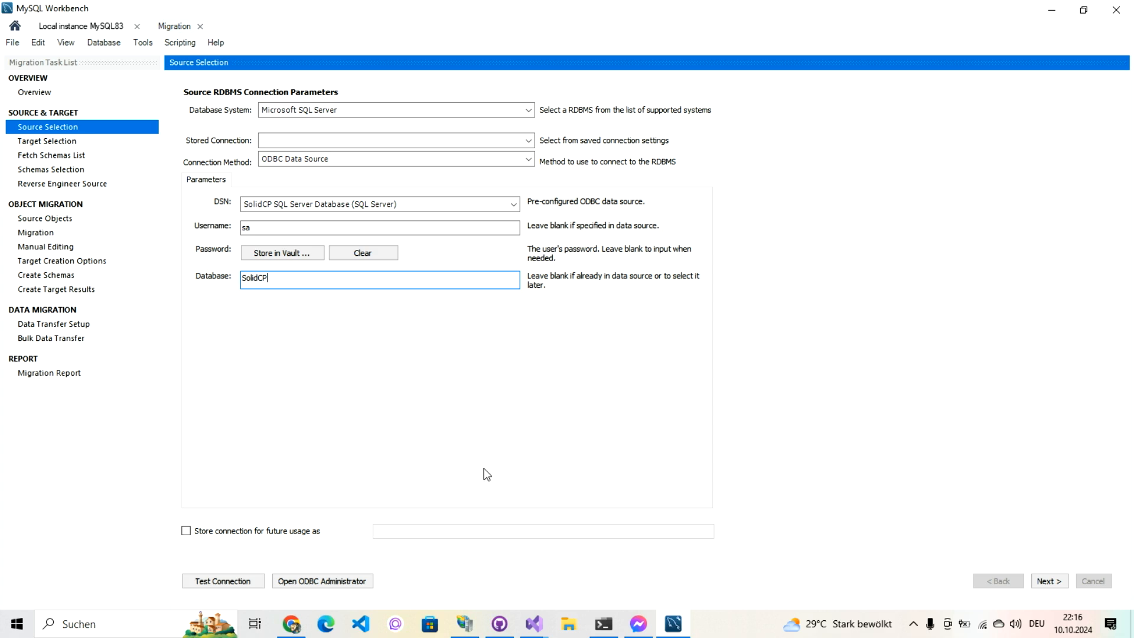
Step: Store the root password for localhost:3306, set default schema solidcp_from_sqlserver, and fetch schemas
left_click(1038, 581)
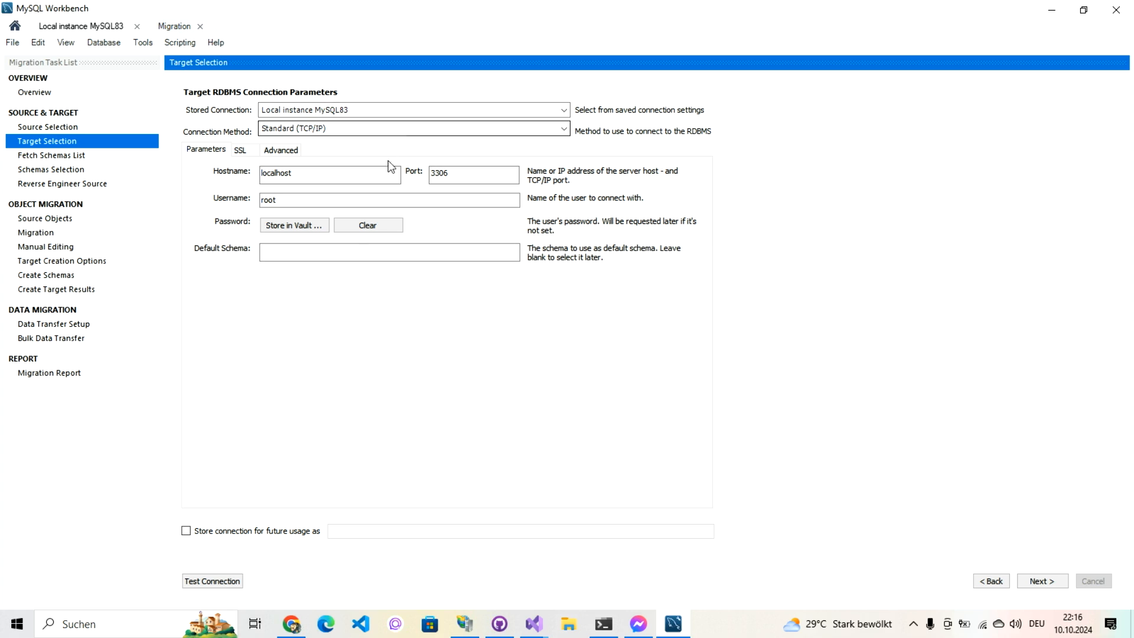
left_click(322, 231)
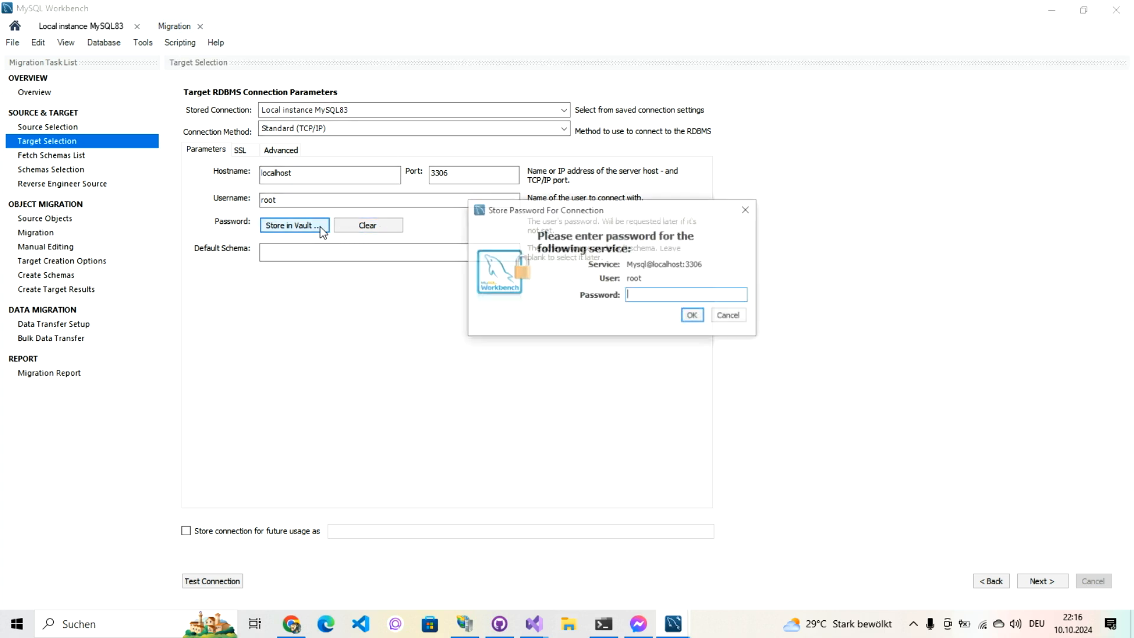
type("*********")
key("Return")
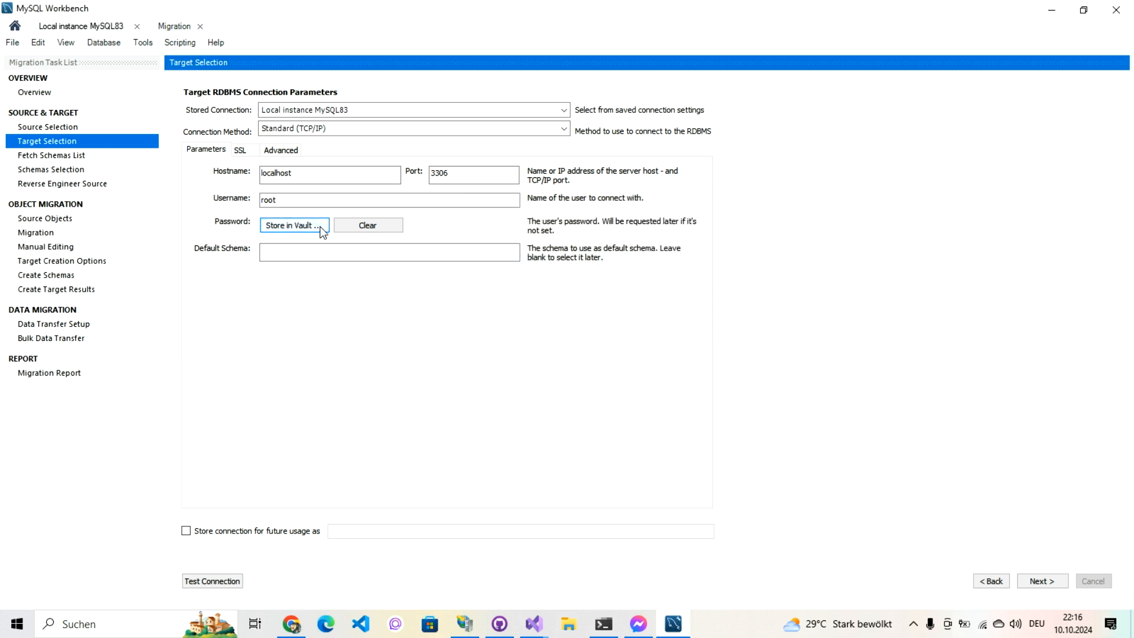
left_click(308, 256)
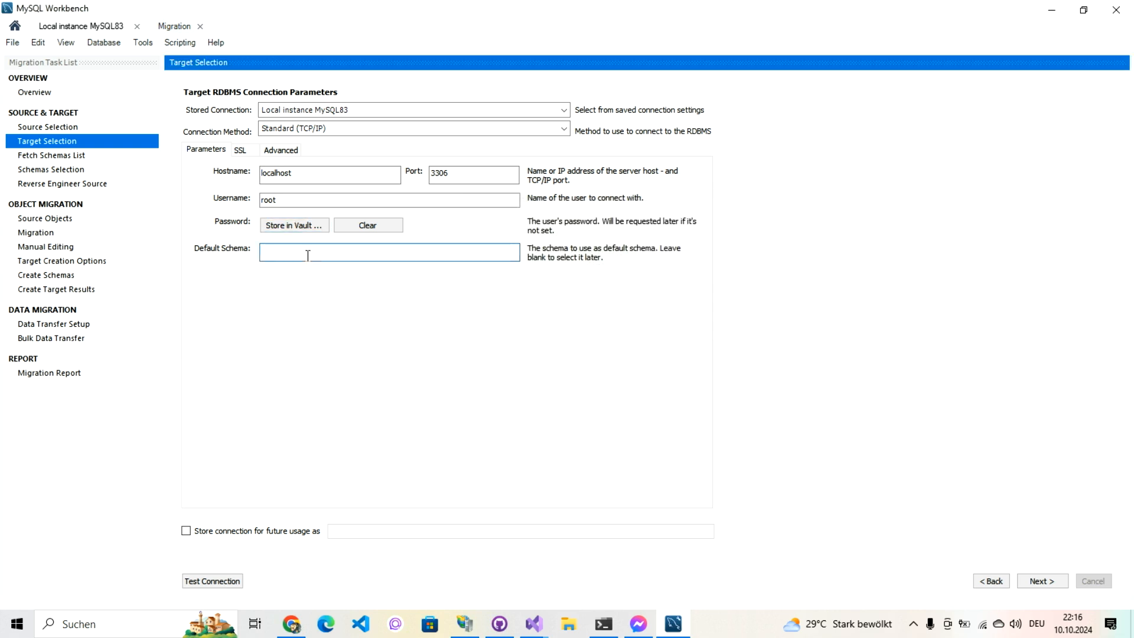
type("solidcp_from_sqlserver")
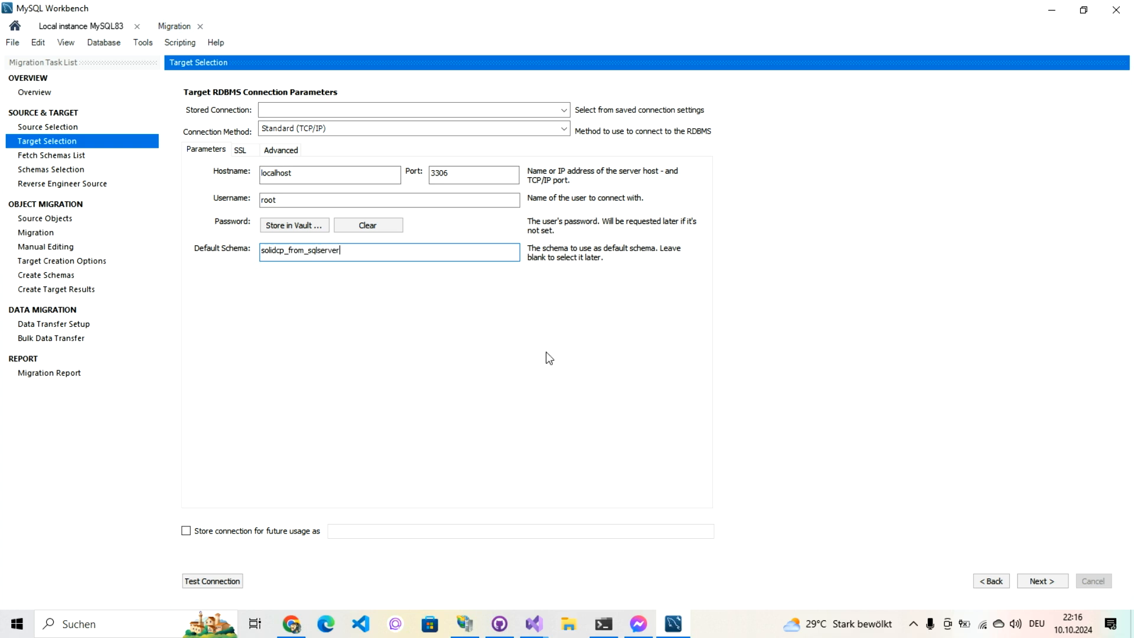
left_click(1042, 581)
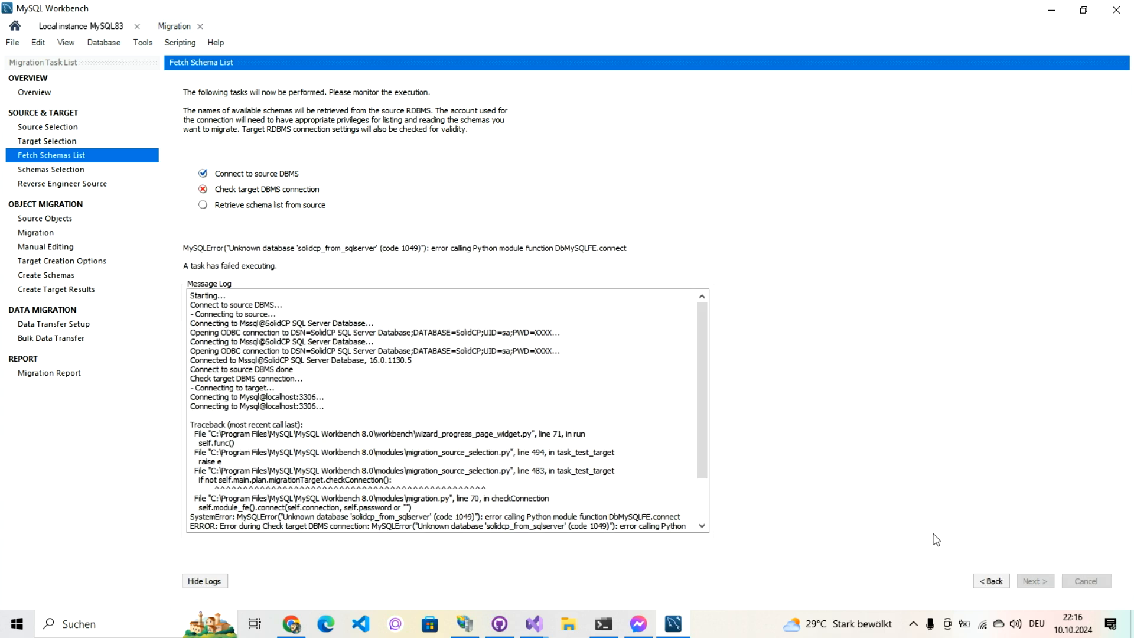
Step: Return to Target Selection and confirm in Local instance that the schema is soldicp_from_sqlserver
left_click(992, 581)
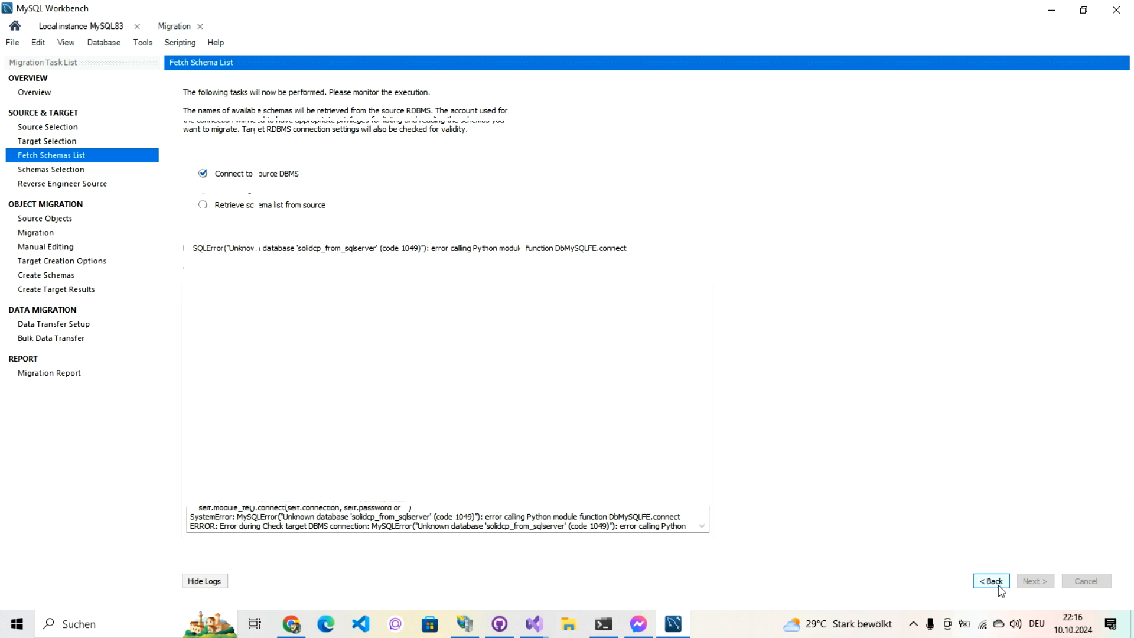
left_click(60, 28)
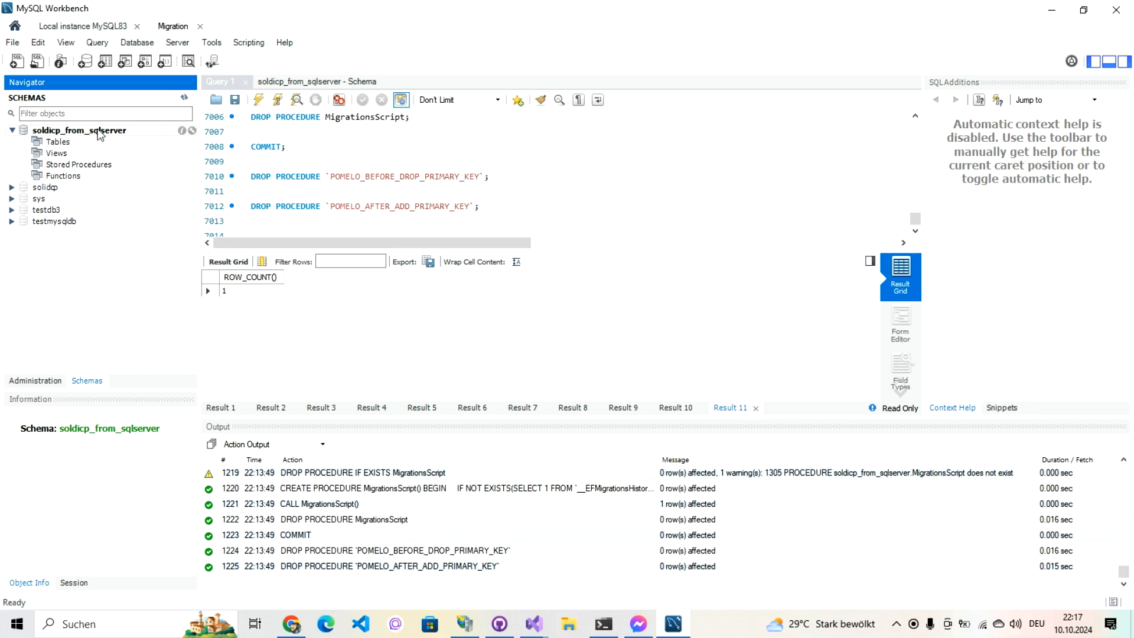
left_click(185, 98)
left_click(160, 25)
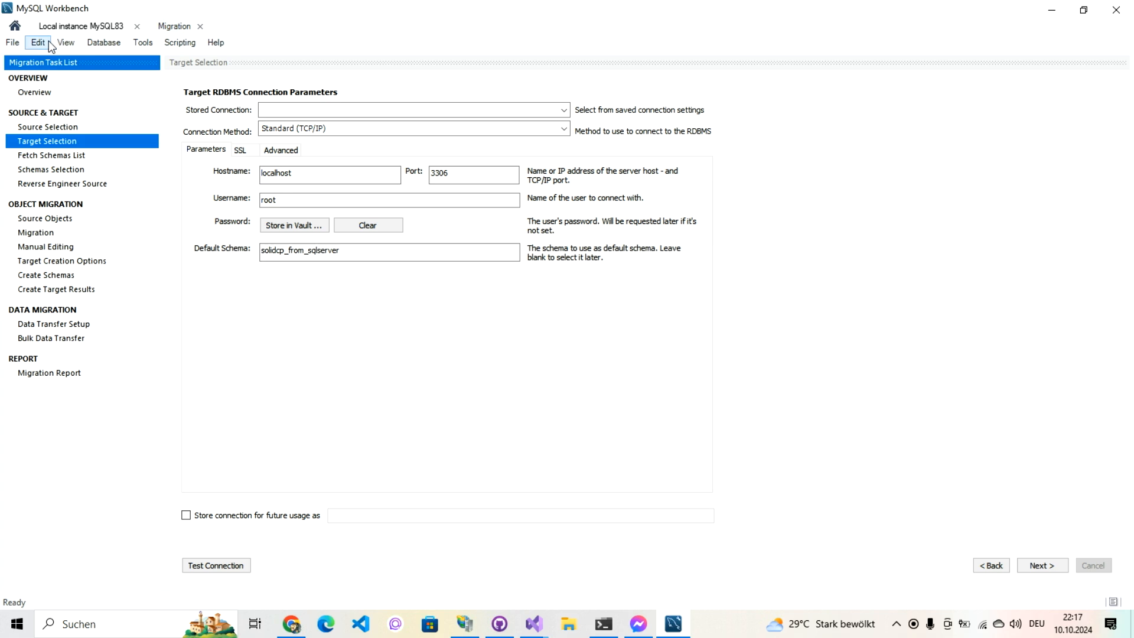
left_click(58, 26)
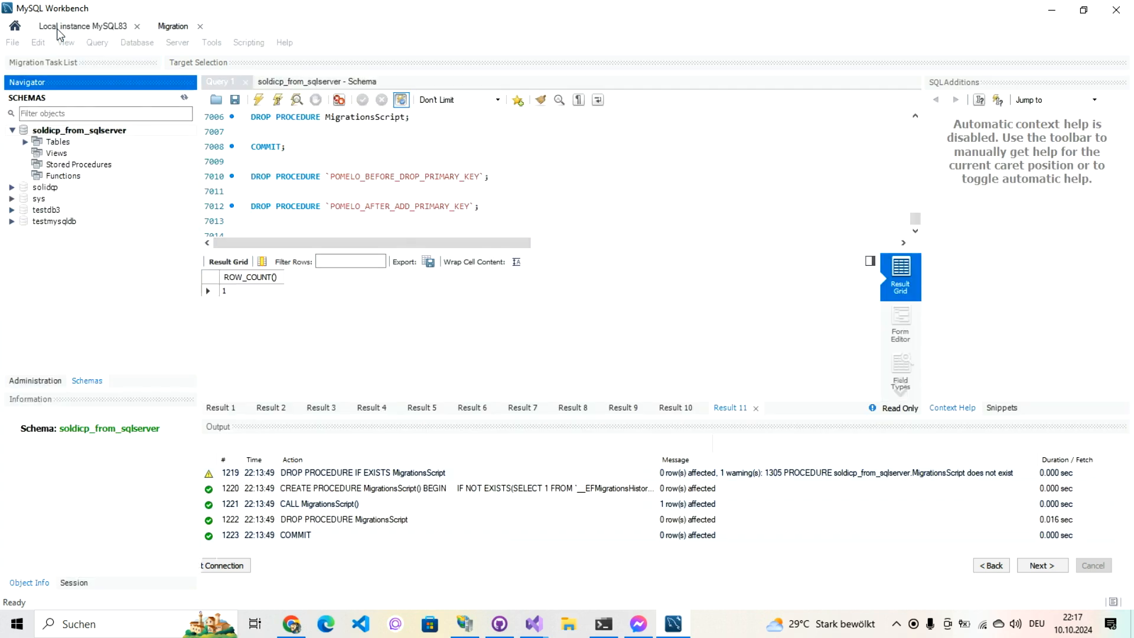
right_click(50, 133)
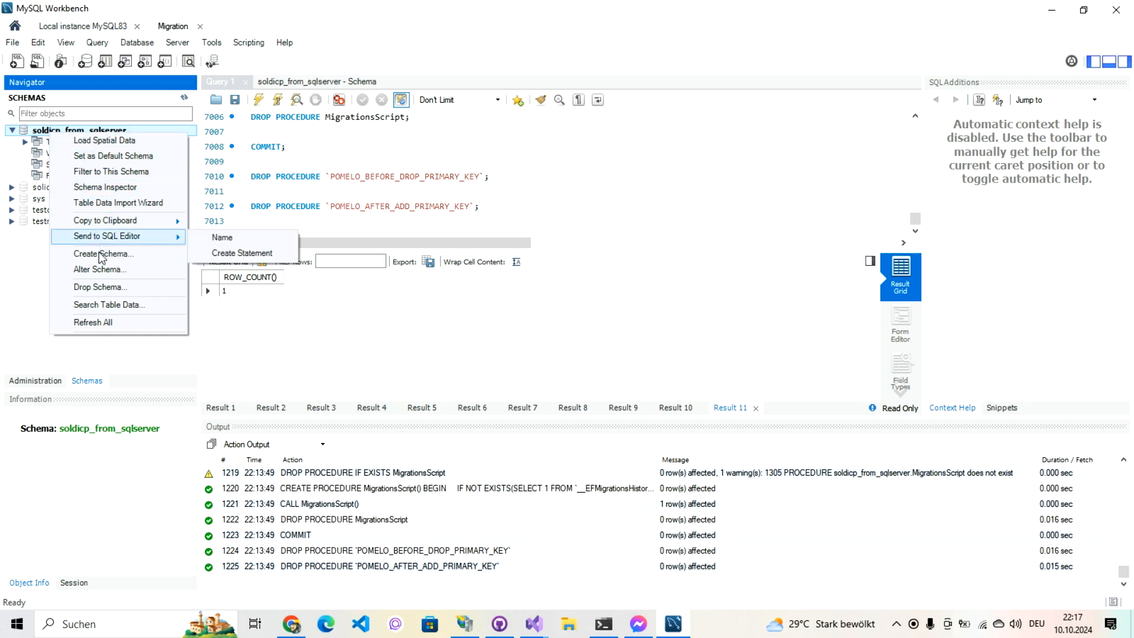
left_click(98, 269)
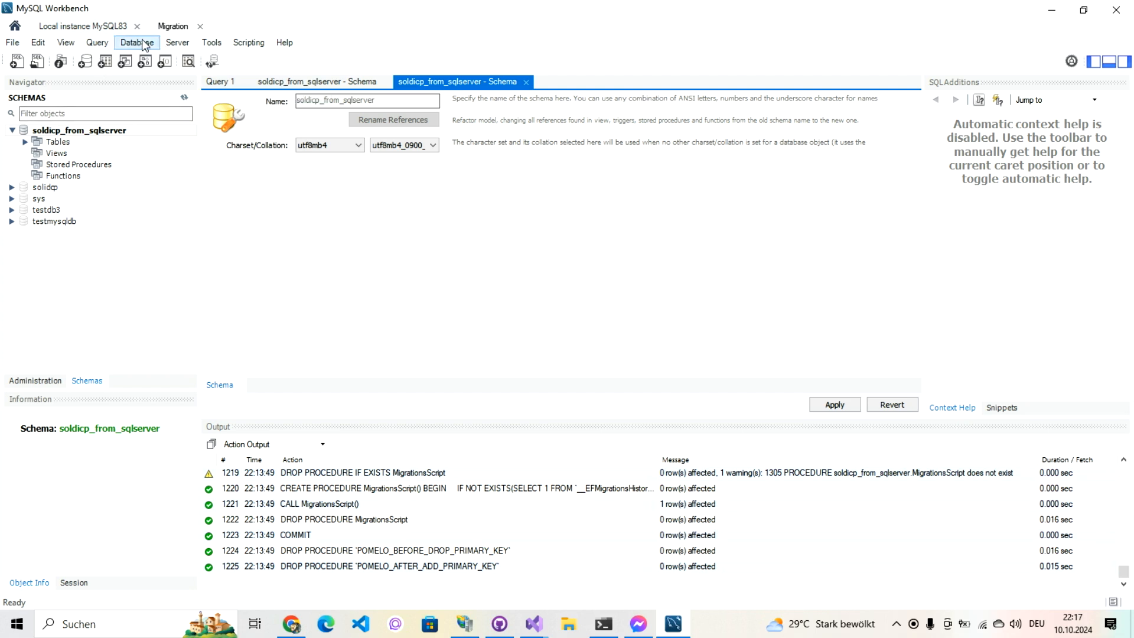
left_click(172, 27)
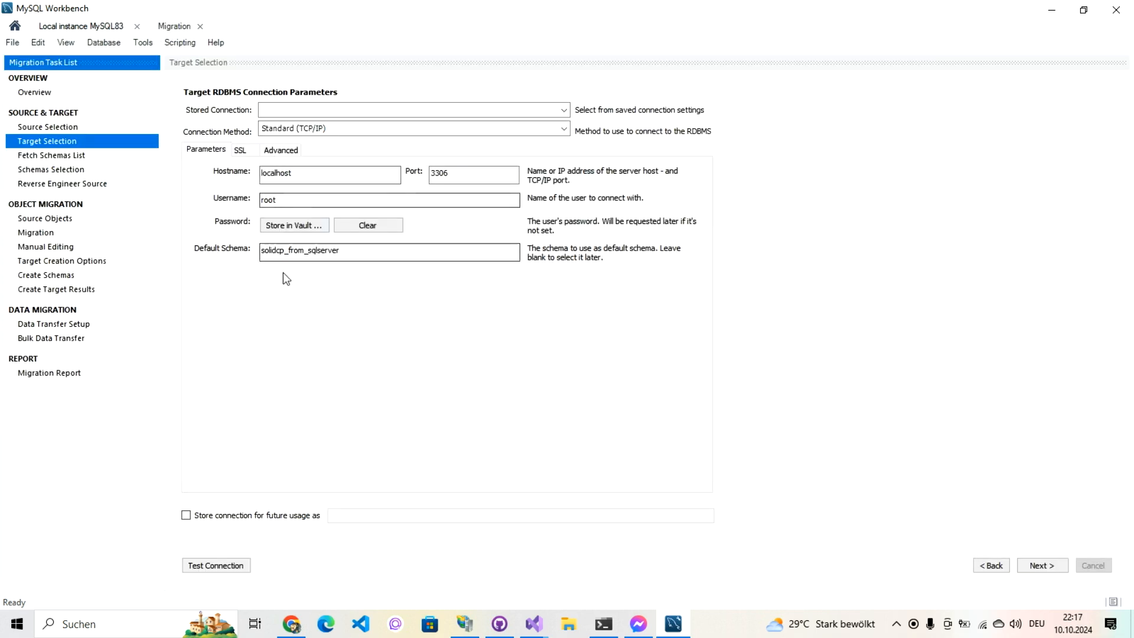
Step: Correct the default schema to soldicp_from_sqlserver and fetch the source schemas
left_click(276, 252)
key("BackSpace")
key("BackSpace")
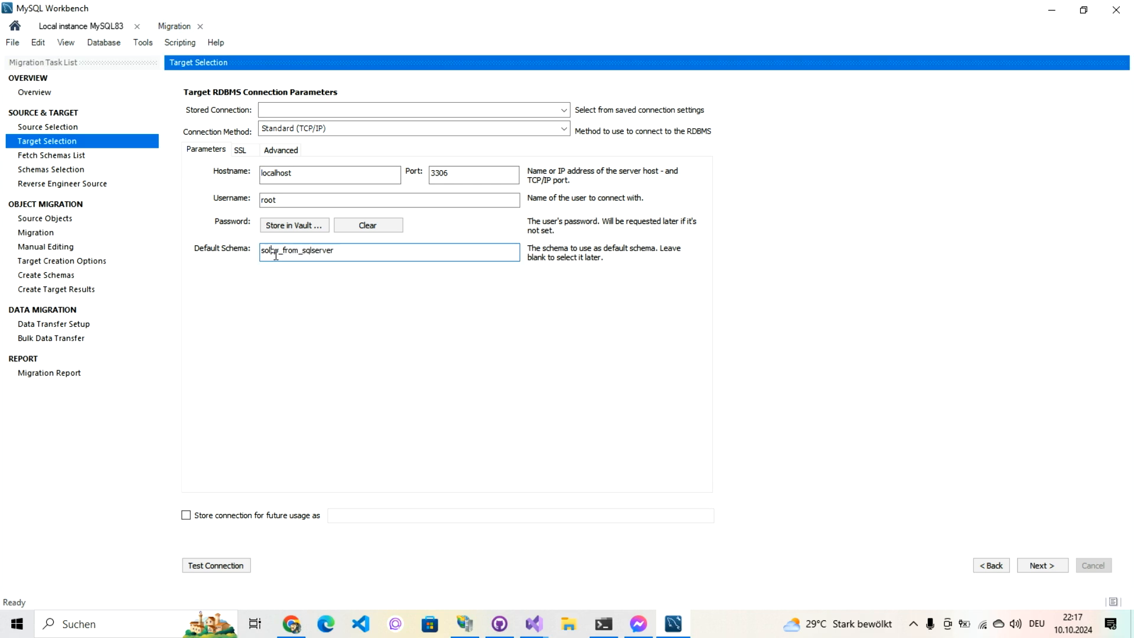
type("di")
left_click(1040, 567)
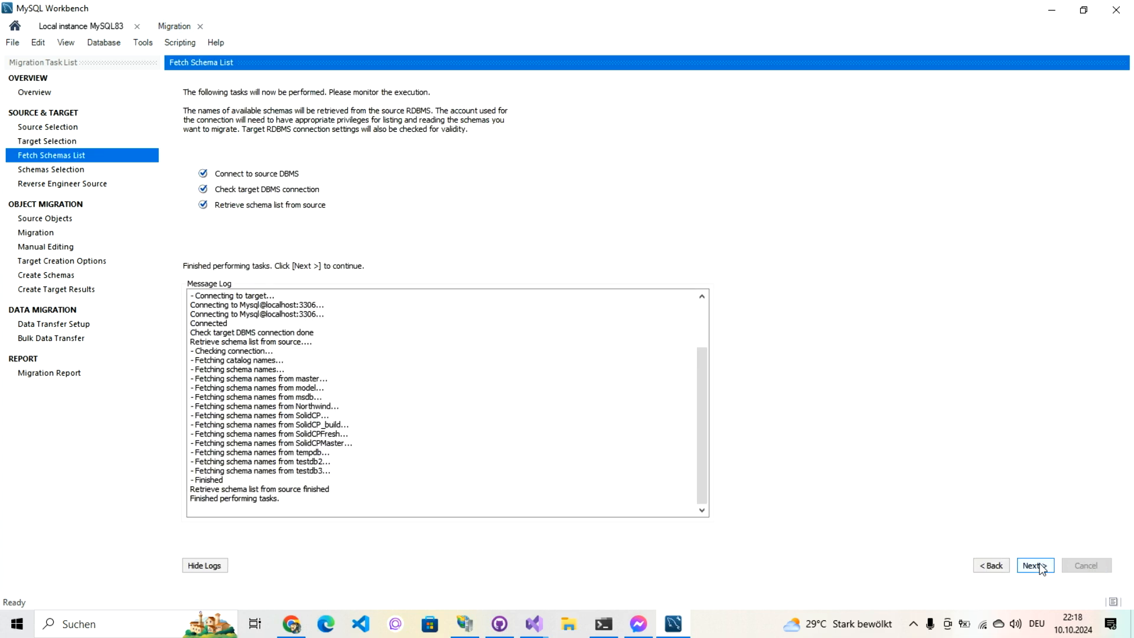
left_click(1041, 567)
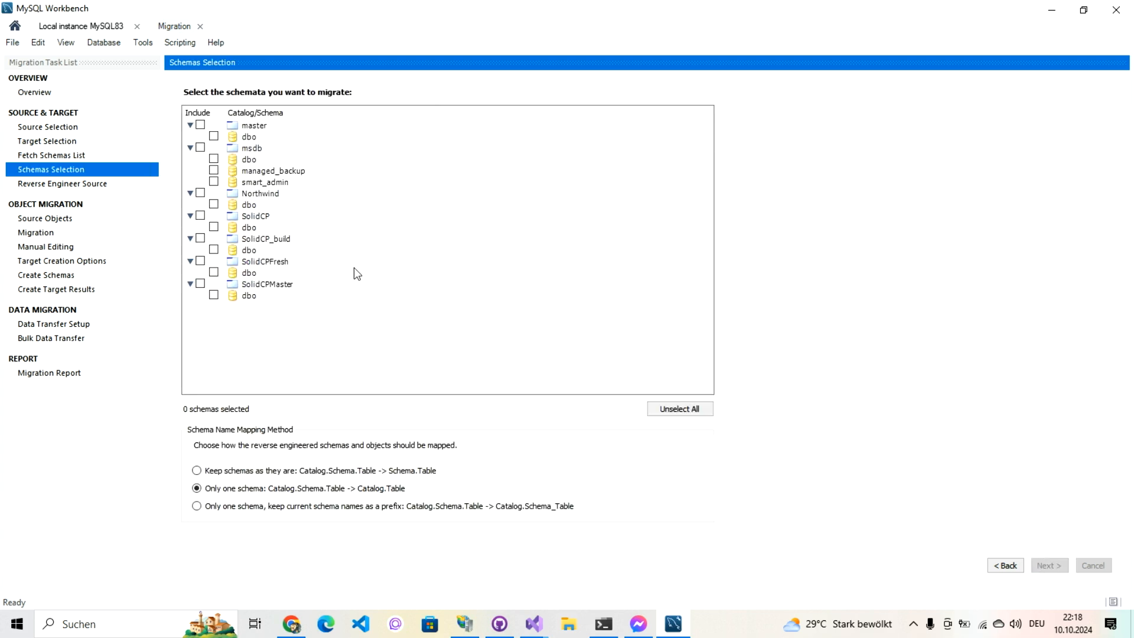
Step: Reverse engineer the SolidCP schema and show the 93 tables selected for migration
left_click(214, 227)
left_click(1051, 565)
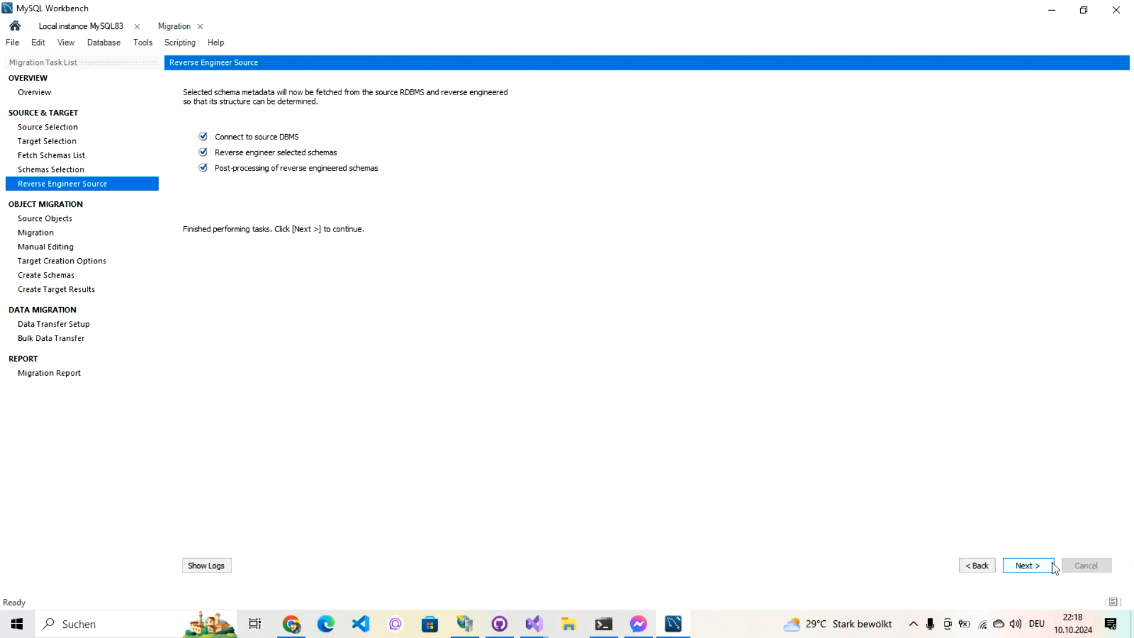
left_click(1051, 564)
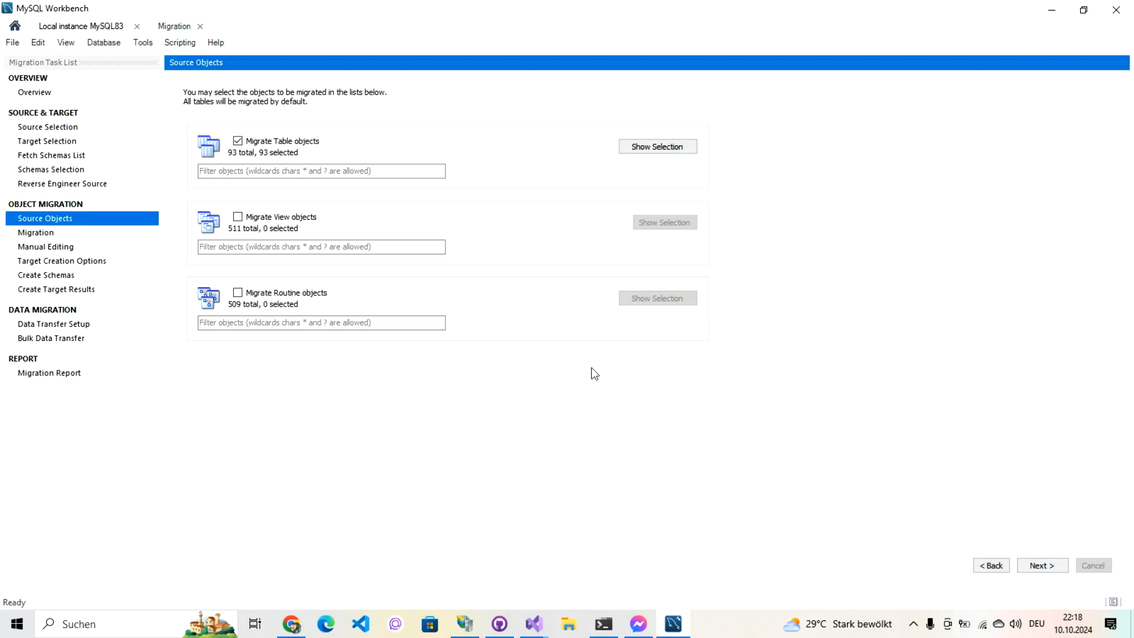
left_click(637, 150)
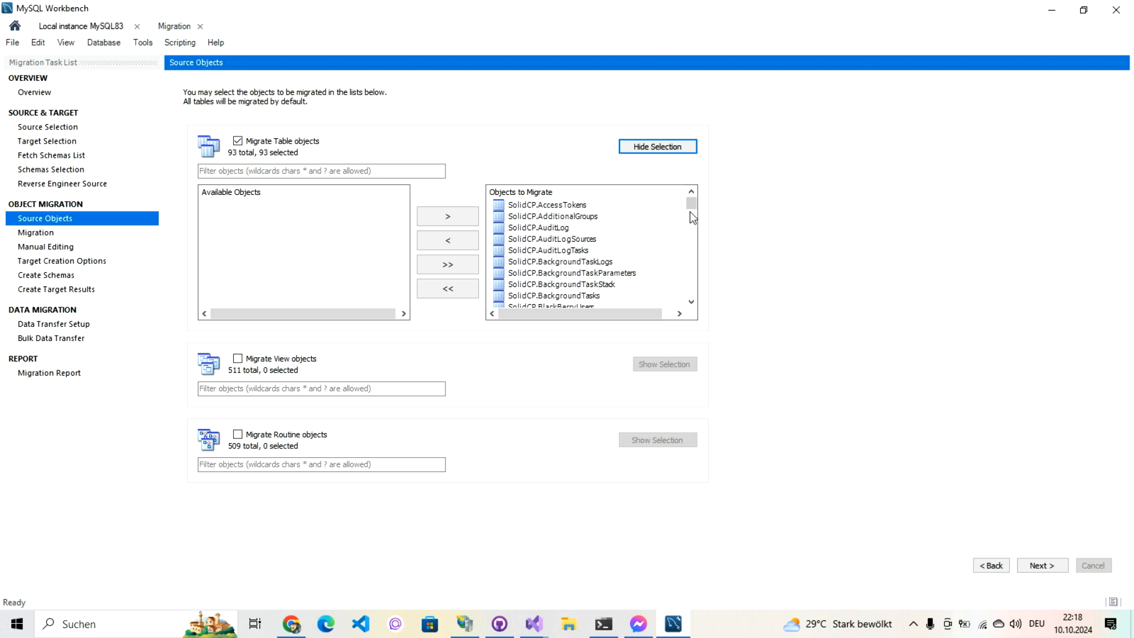
left_click_drag(690, 208, 697, 314)
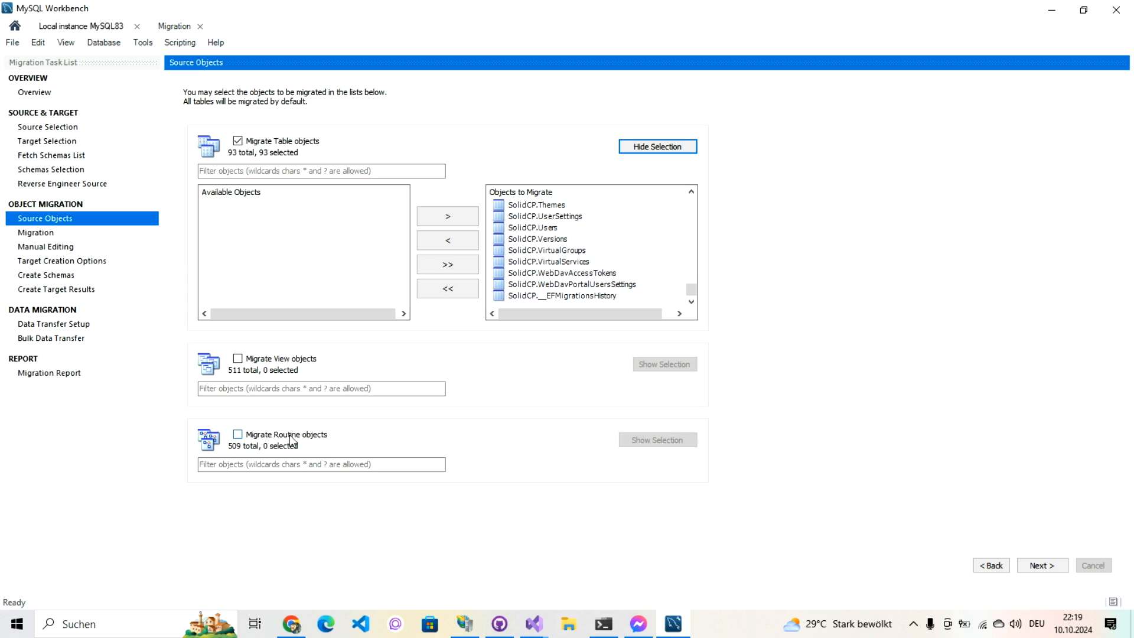
Step: Convert the selected objects to MySQL and continue to Manual Editing
left_click(1043, 567)
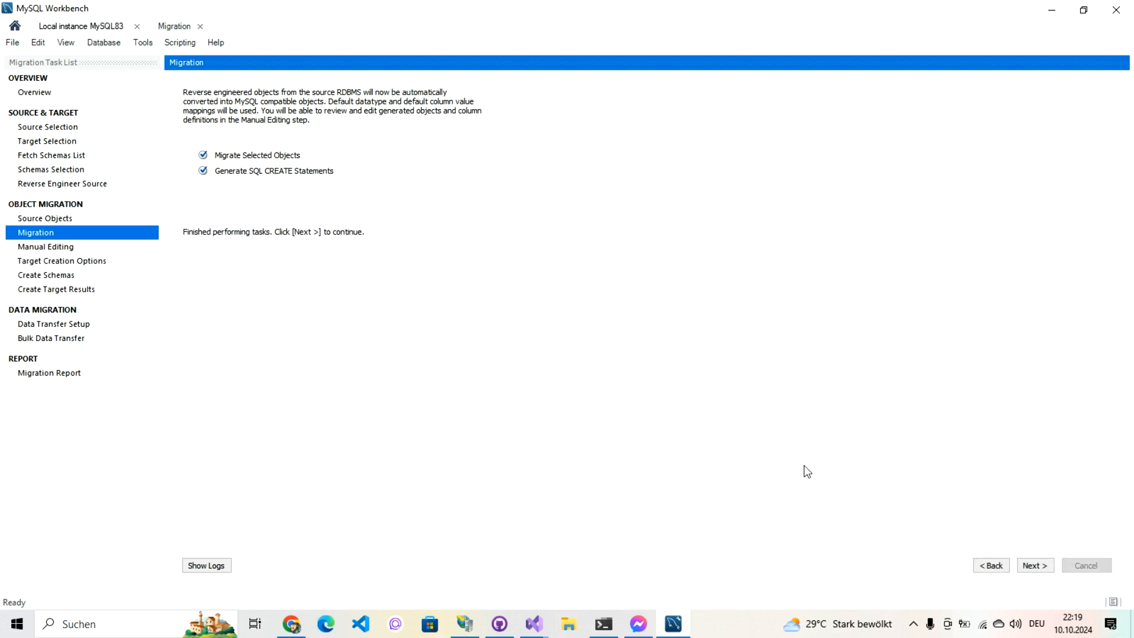
left_click(1032, 564)
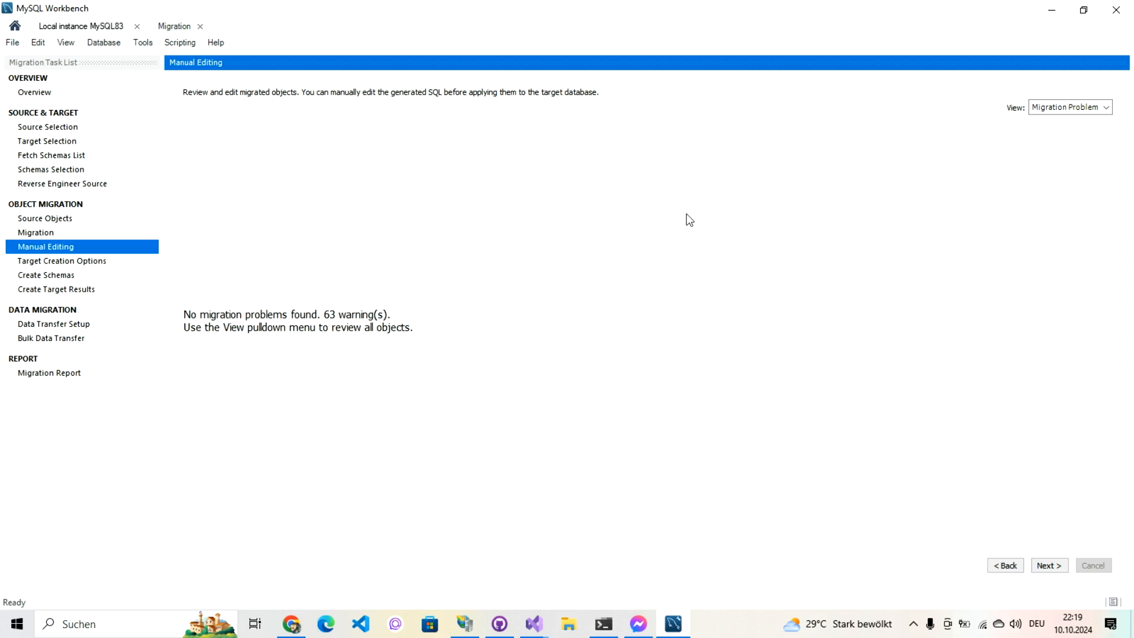
Step: Show All Objects and inspect the migrated Tables, Views and Routines with their warnings
left_click(1060, 105)
left_click(1062, 137)
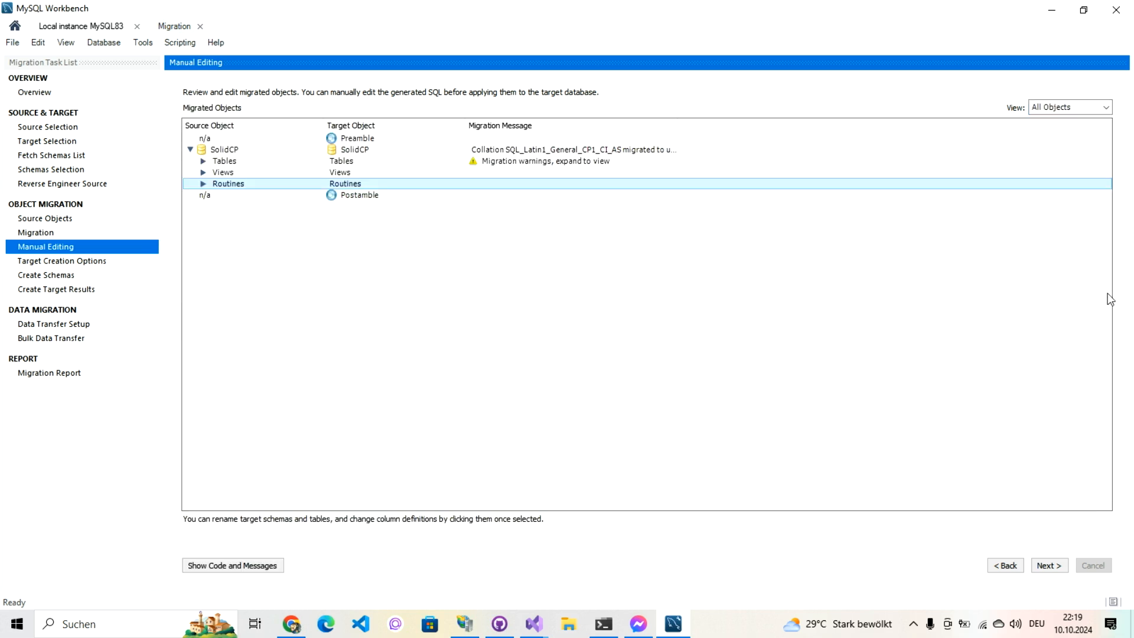
left_click(201, 165)
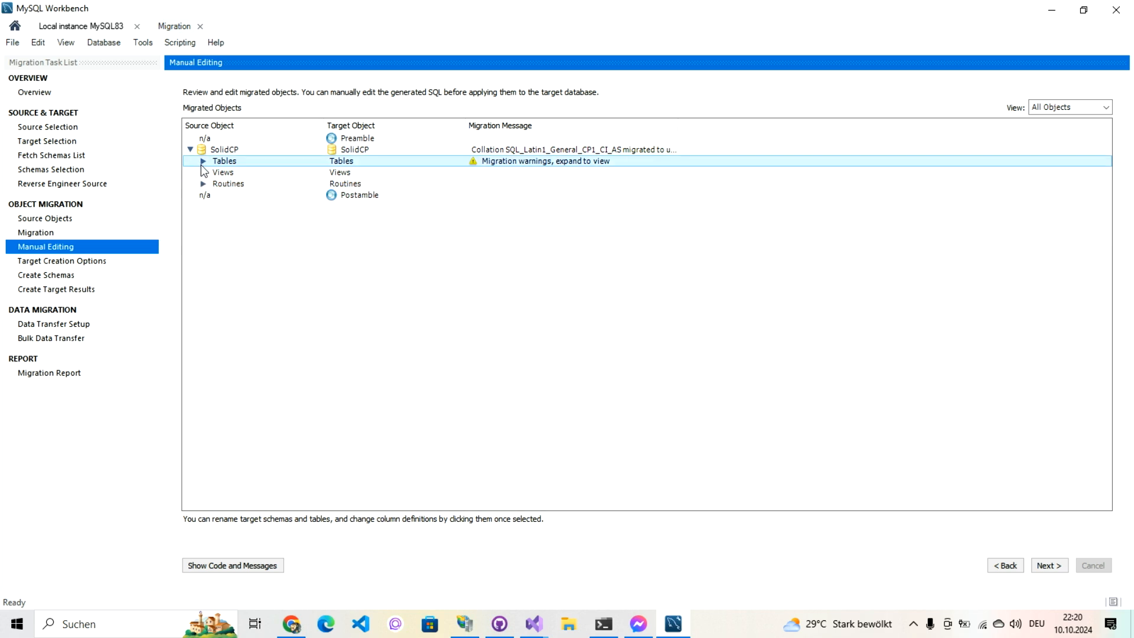
left_click(203, 161)
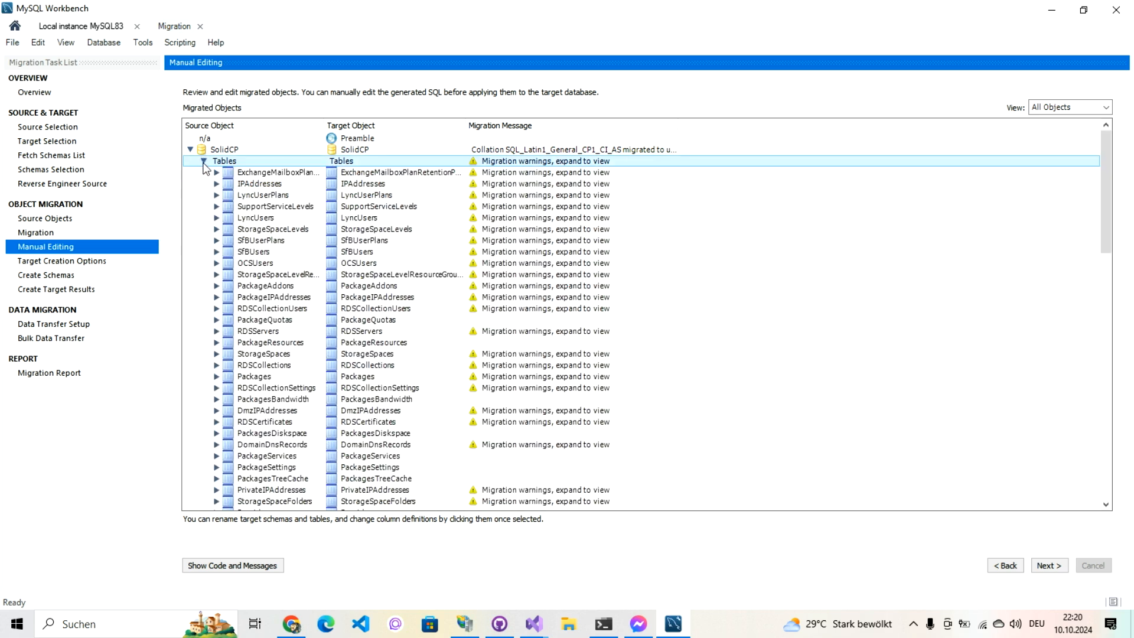
left_click_drag(1104, 206, 1108, 499)
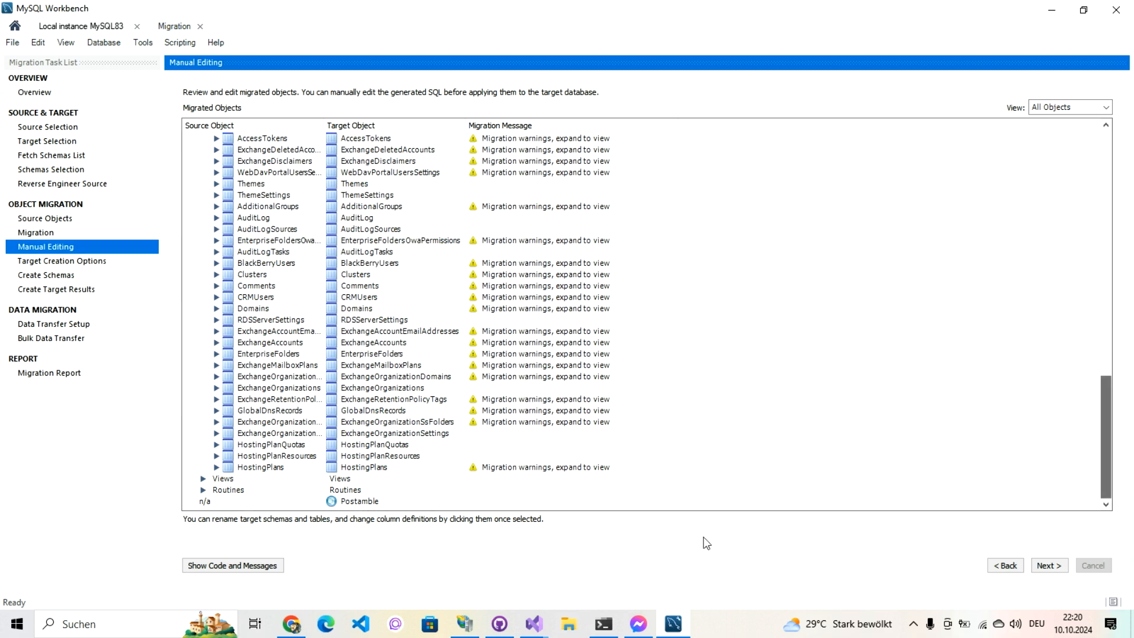
left_click(204, 478)
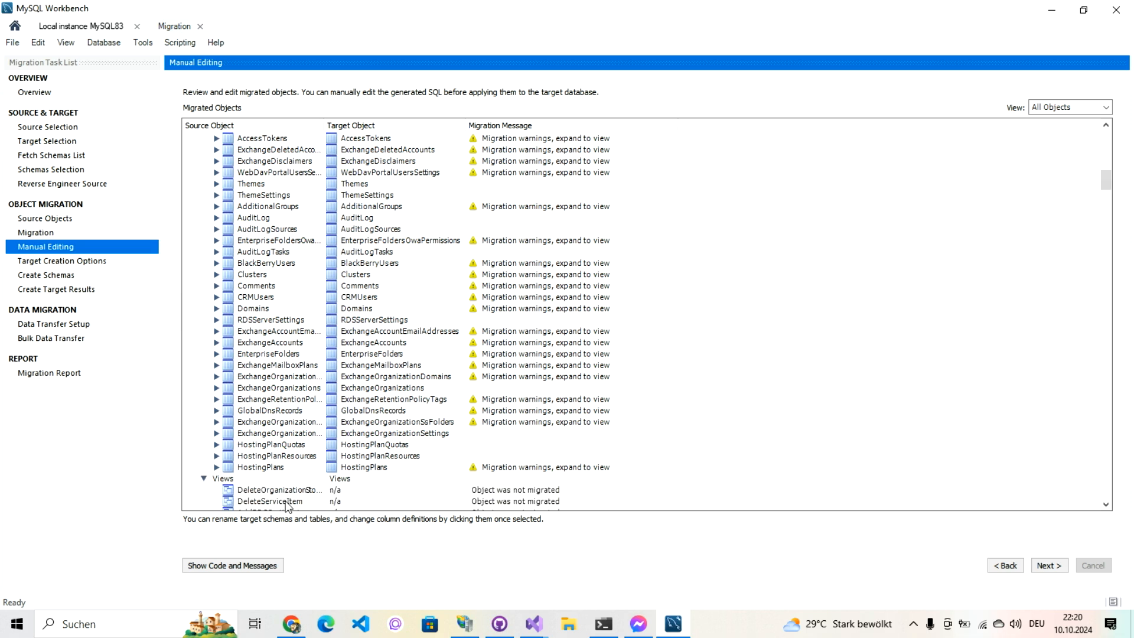
left_click(203, 478)
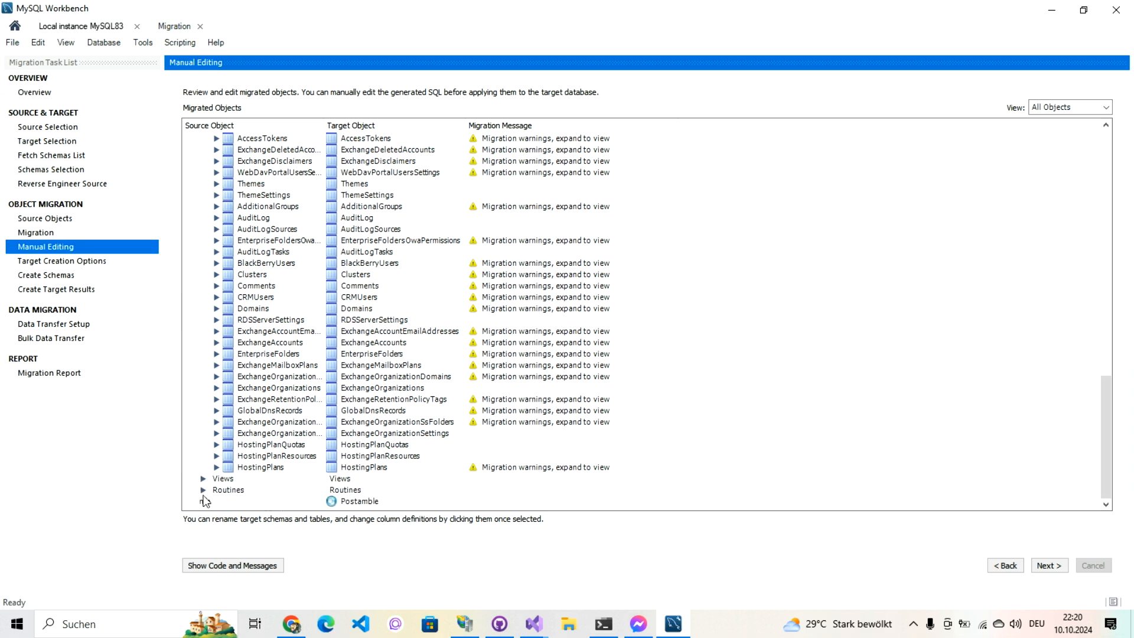
left_click(203, 489)
left_click(204, 491)
left_click_drag(1109, 381, 1105, 138)
left_click(1049, 565)
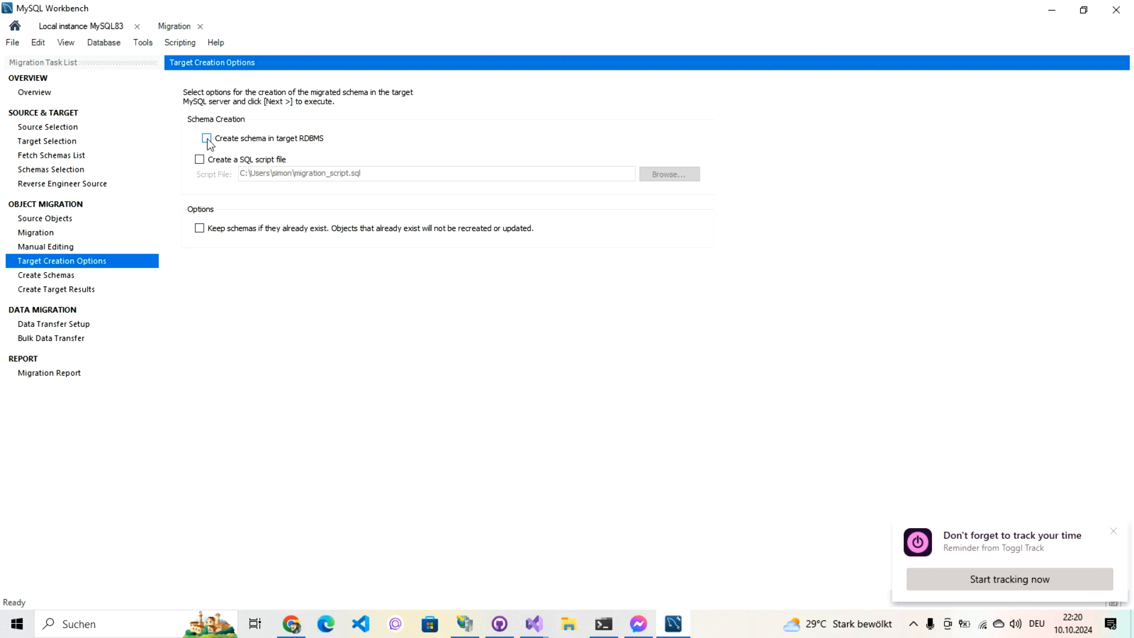
Step: Enable 'Keep schemas if they already exist' with no SQL script file, and run Create Schemas
left_click(200, 160)
left_click(200, 159)
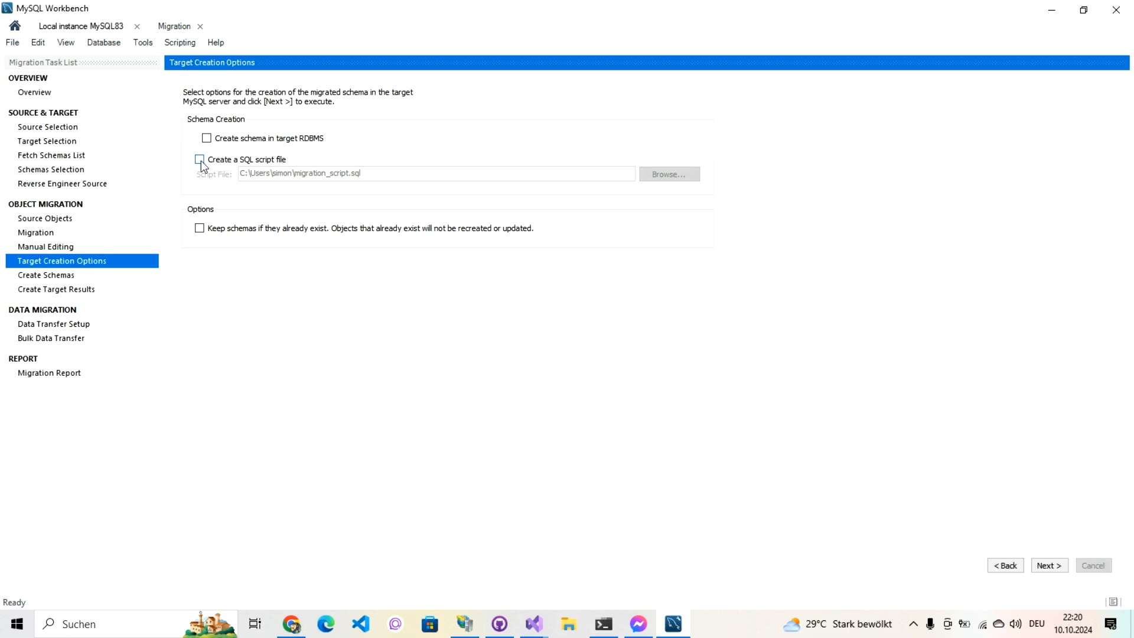
left_click(200, 234)
left_click(1042, 567)
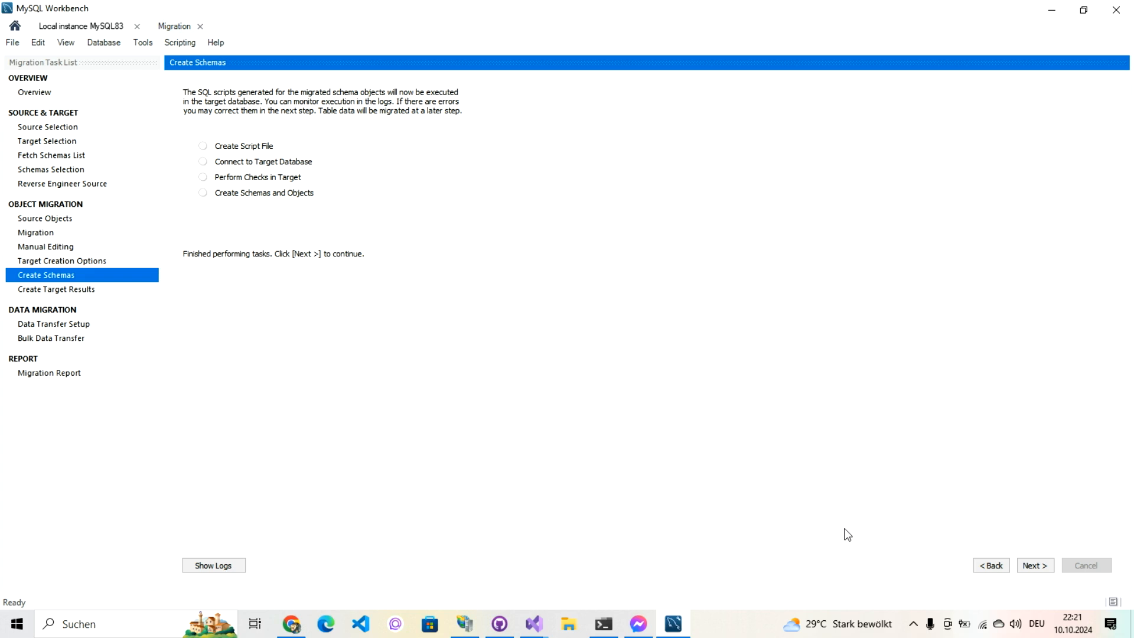
Step: Advance past Create Schemas and Create Target Results to the Data Transfer Setup page
left_click(1042, 568)
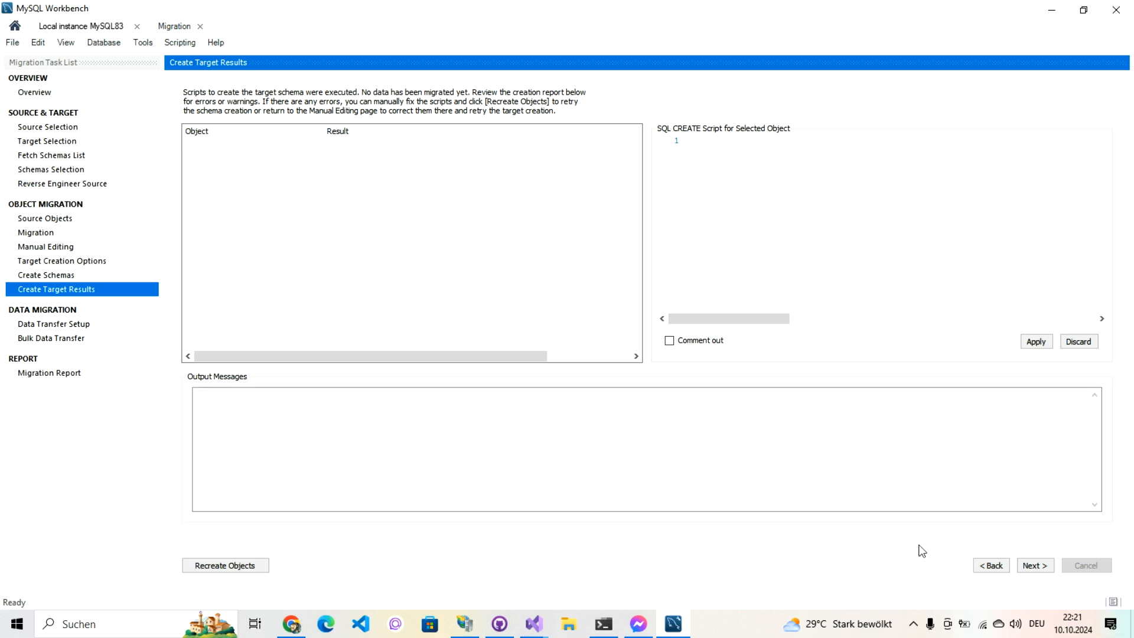
left_click(1030, 567)
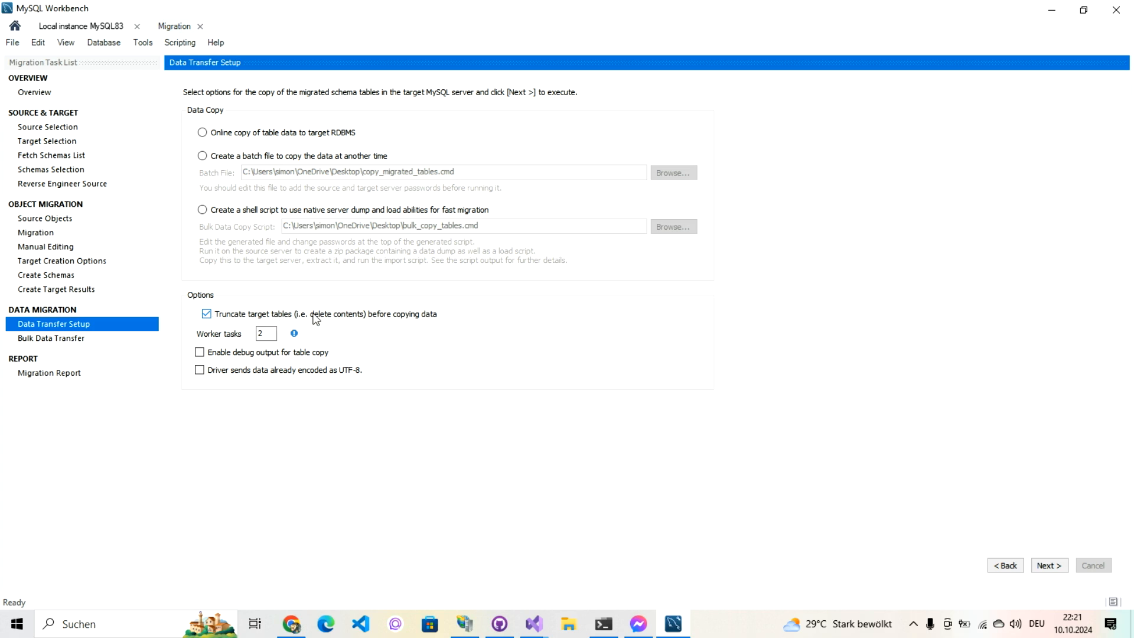
Step: Turn off truncating target tables and run an online copy of table data to MySQL
left_click(450, 314)
left_click(203, 133)
left_click(1046, 567)
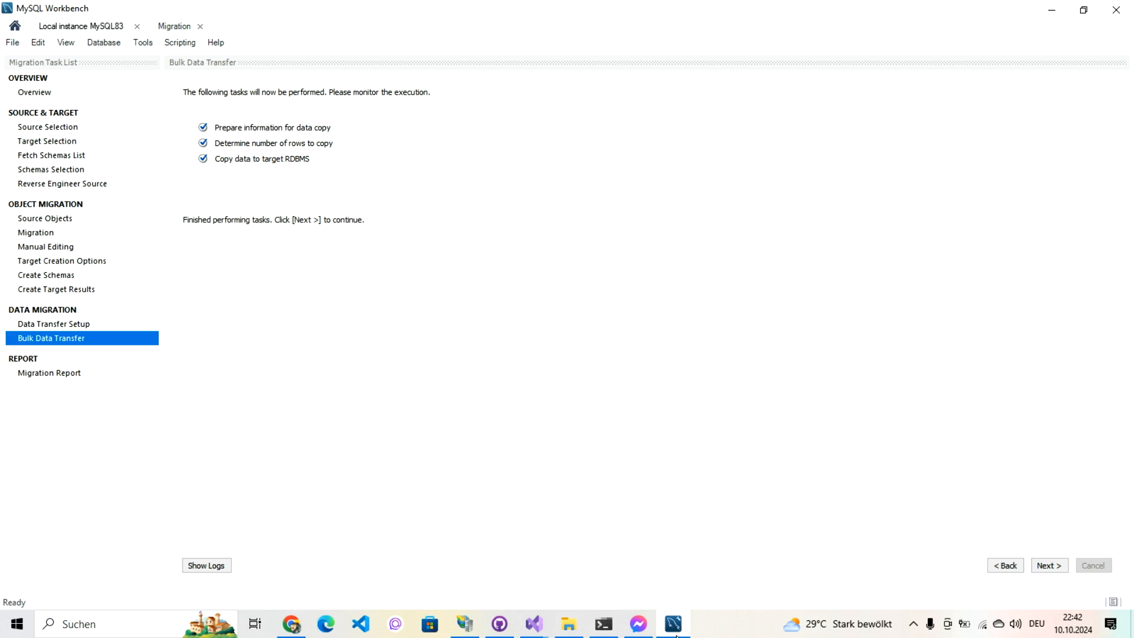
Step: Advance from Bulk Data Transfer to the Migration Report for the SolidCP schema
left_click(1044, 570)
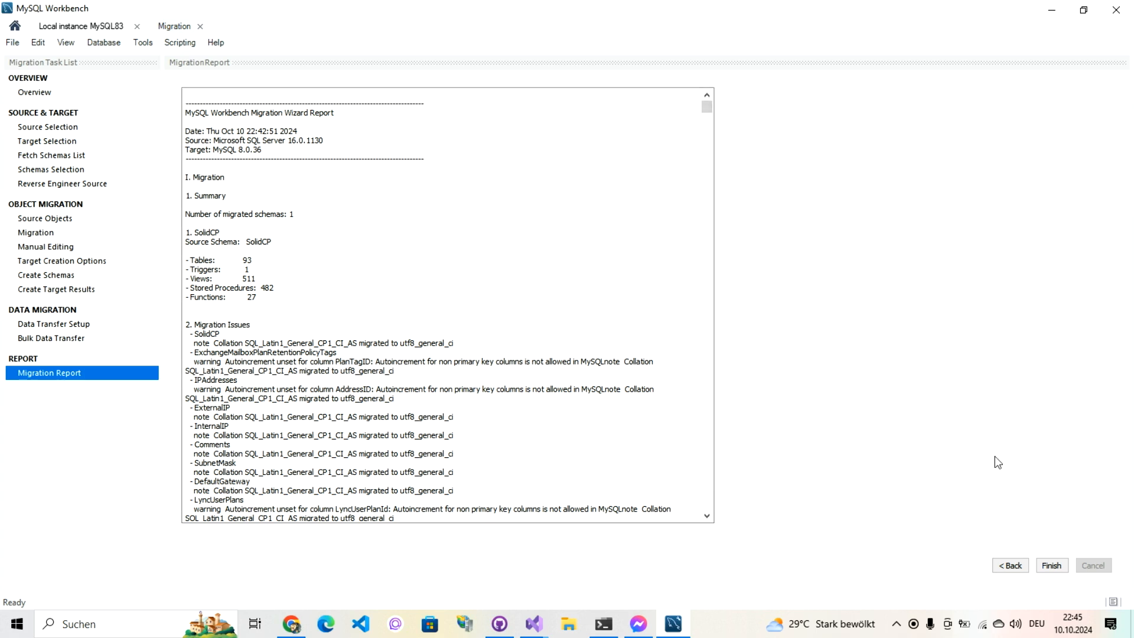
Step: Close the wizard, check soldicp_from_sqlserver in Local instance MySQL83, then return to Visual Studio
left_click(1049, 565)
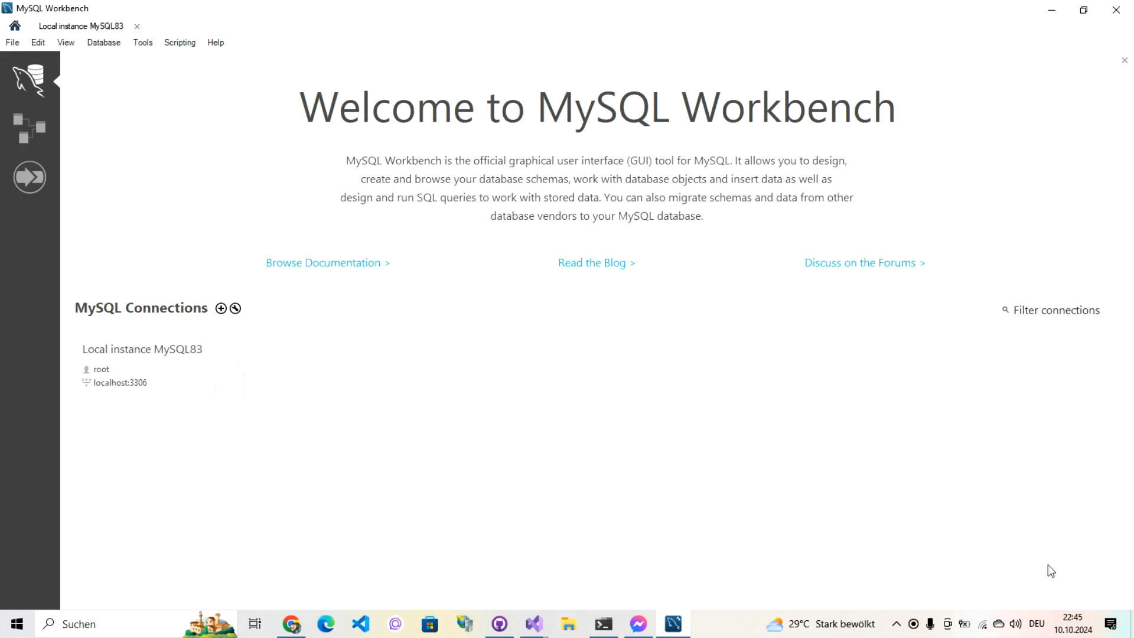
left_click(157, 368)
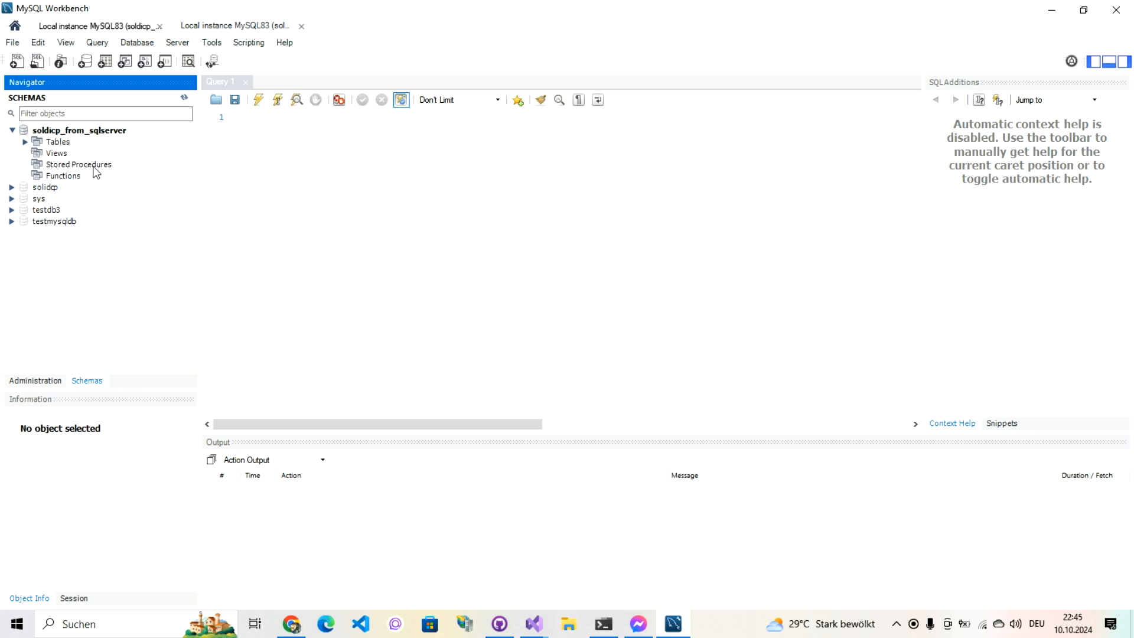
left_click(73, 130)
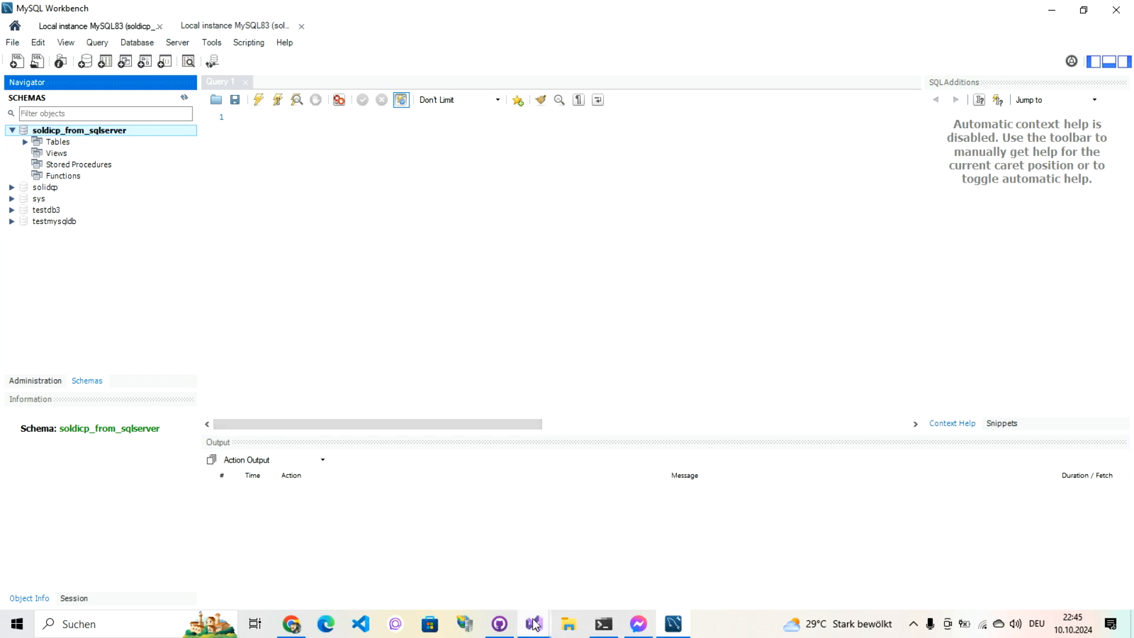
mouse_move(533, 617)
left_click(547, 569)
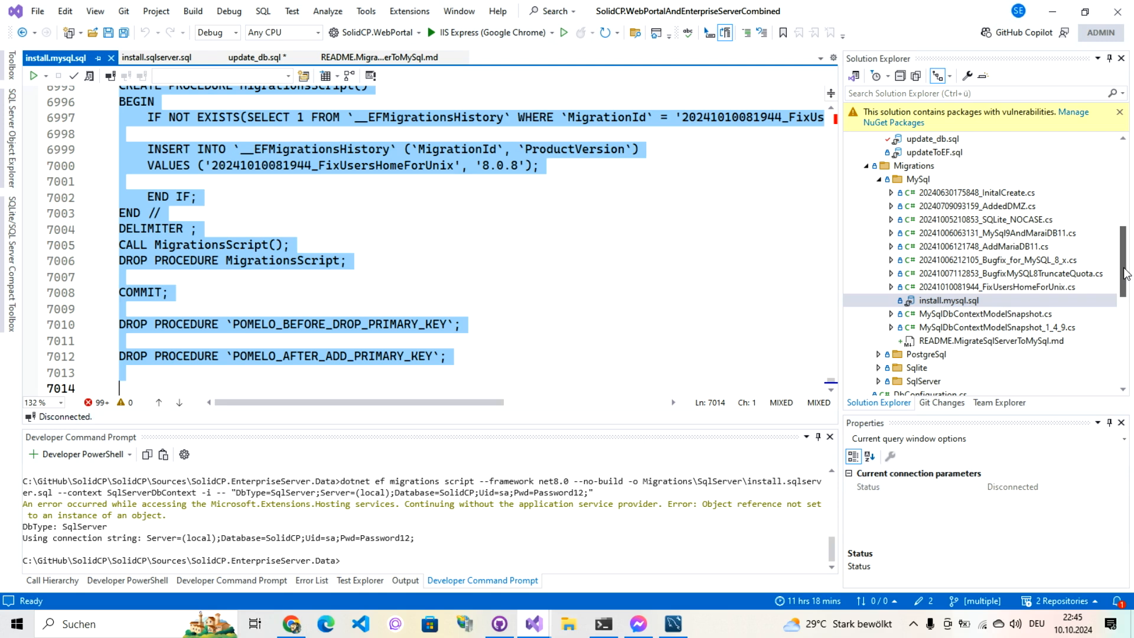
Step: Collapse SolidCP.EnterpriseServer.Data, expand SolidCP.WebPortal, and select its Web.config in Solution Explorer
left_click_drag(1125, 273, 1128, 149)
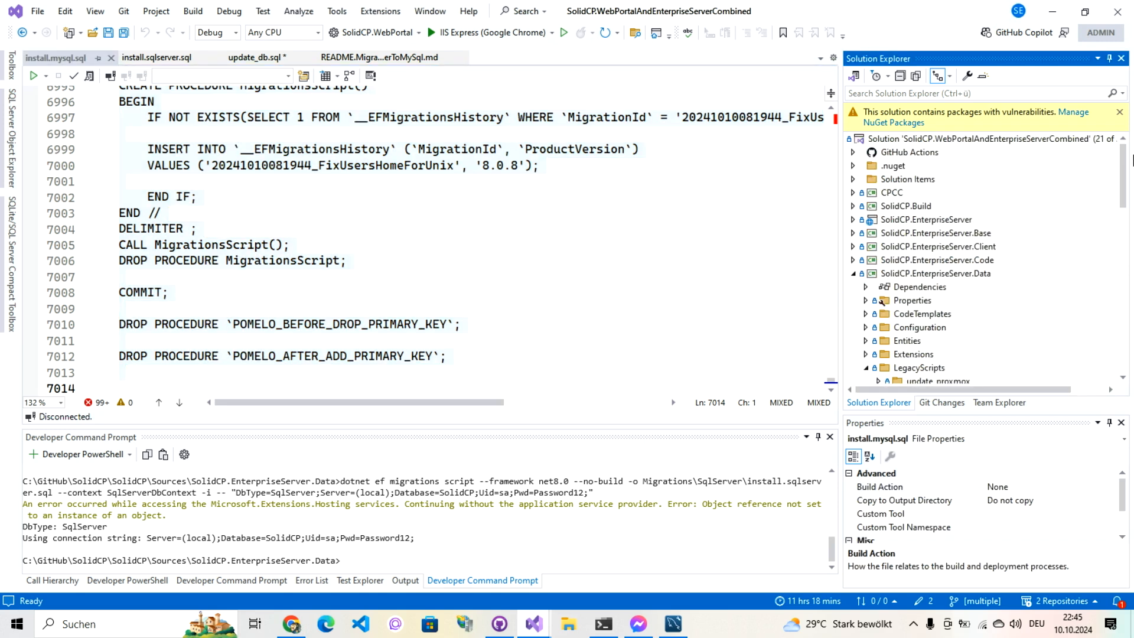
left_click(858, 275)
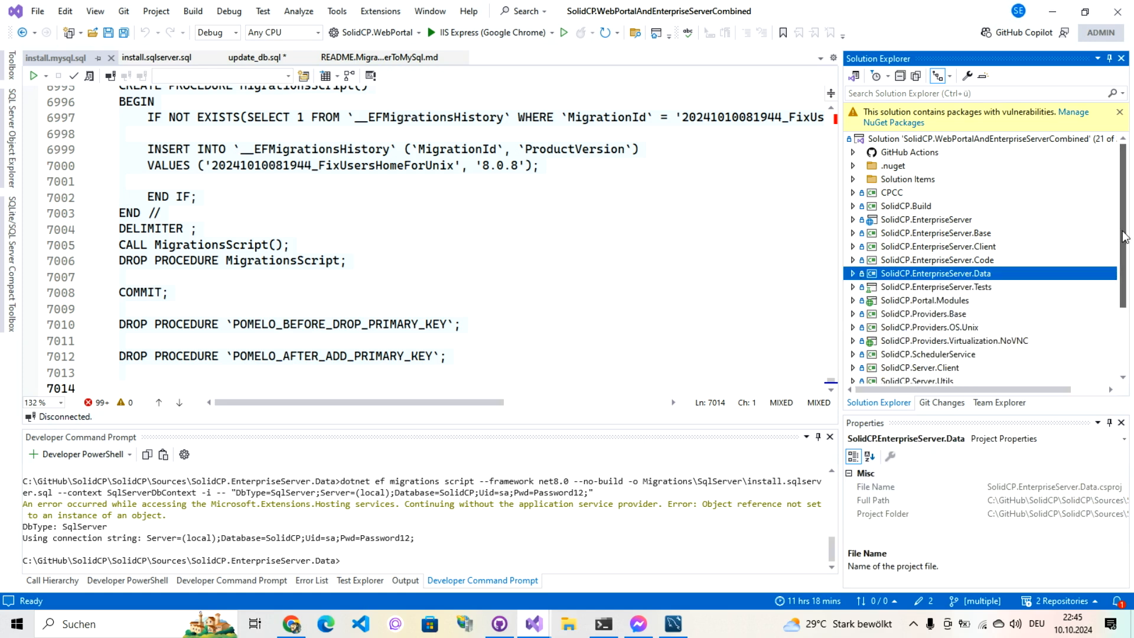
left_click_drag(1125, 238, 1125, 301)
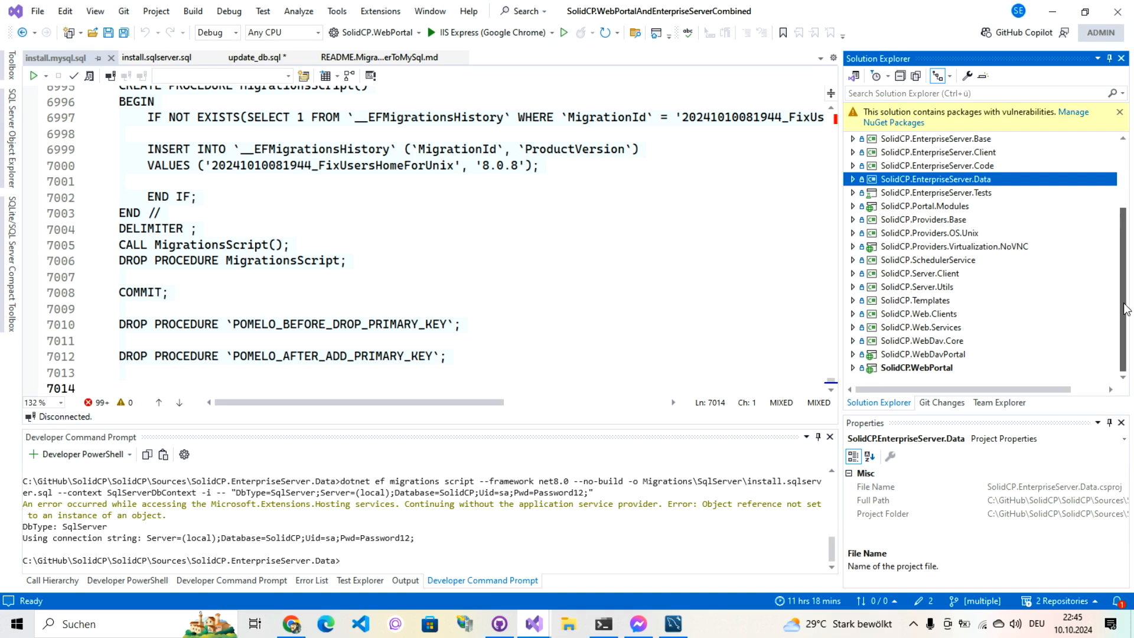
left_click_drag(1123, 296, 1122, 233)
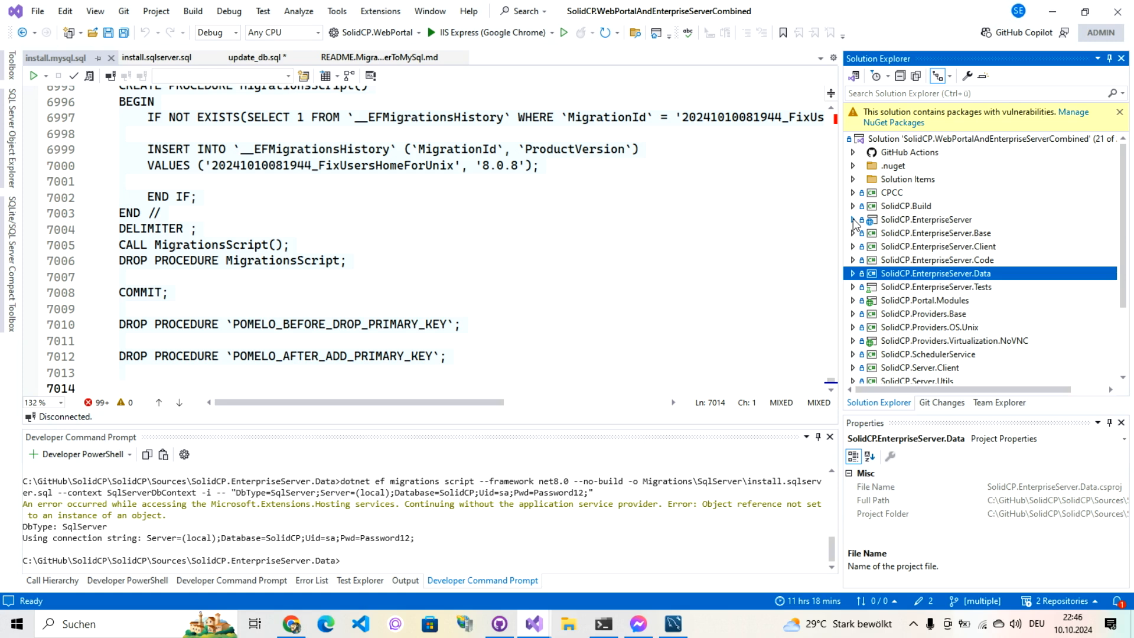
left_click_drag(1125, 253, 1126, 318)
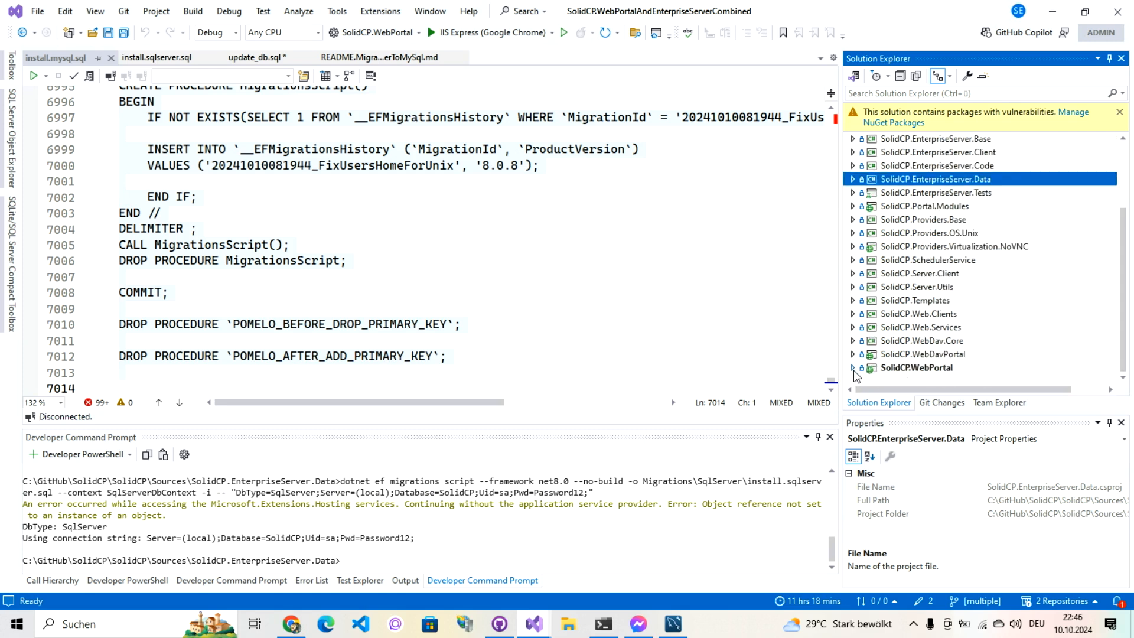
left_click(853, 368)
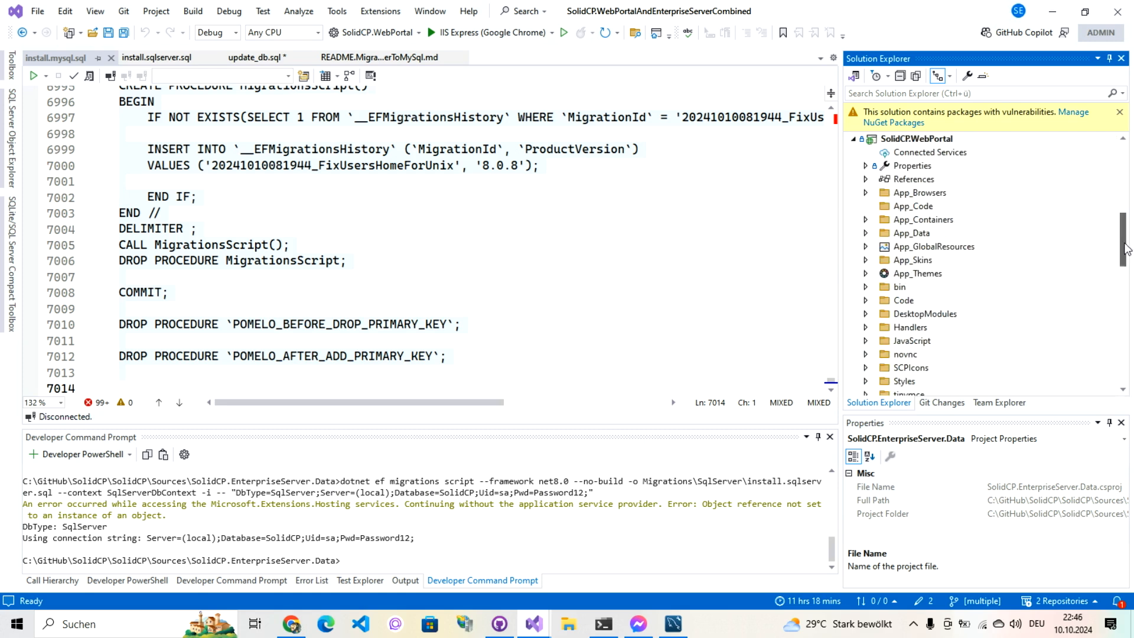
left_click_drag(1132, 255, 1131, 372)
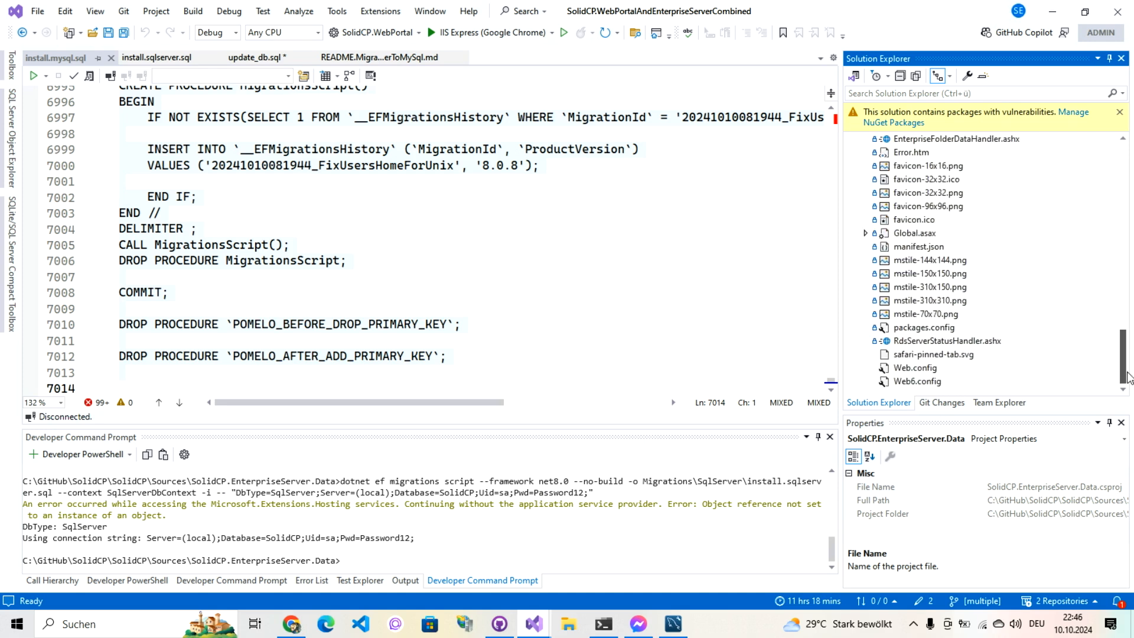
left_click(916, 368)
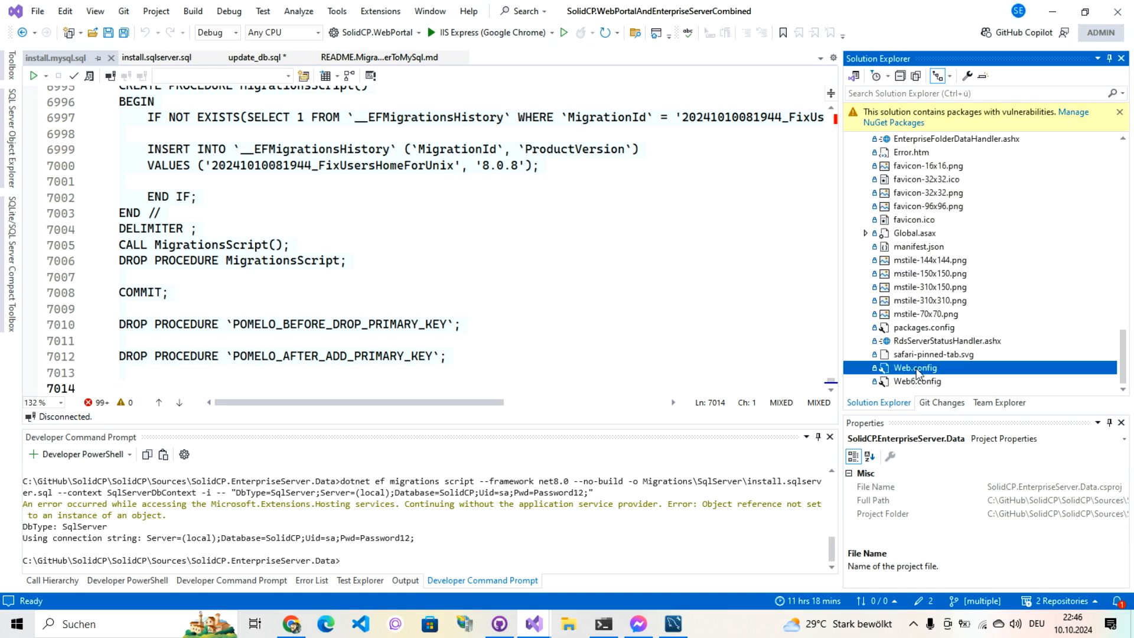
Step: Open Web.config and rename the EnterpriseServerMySql connection string to EnterpriseServer
double_click(916, 367)
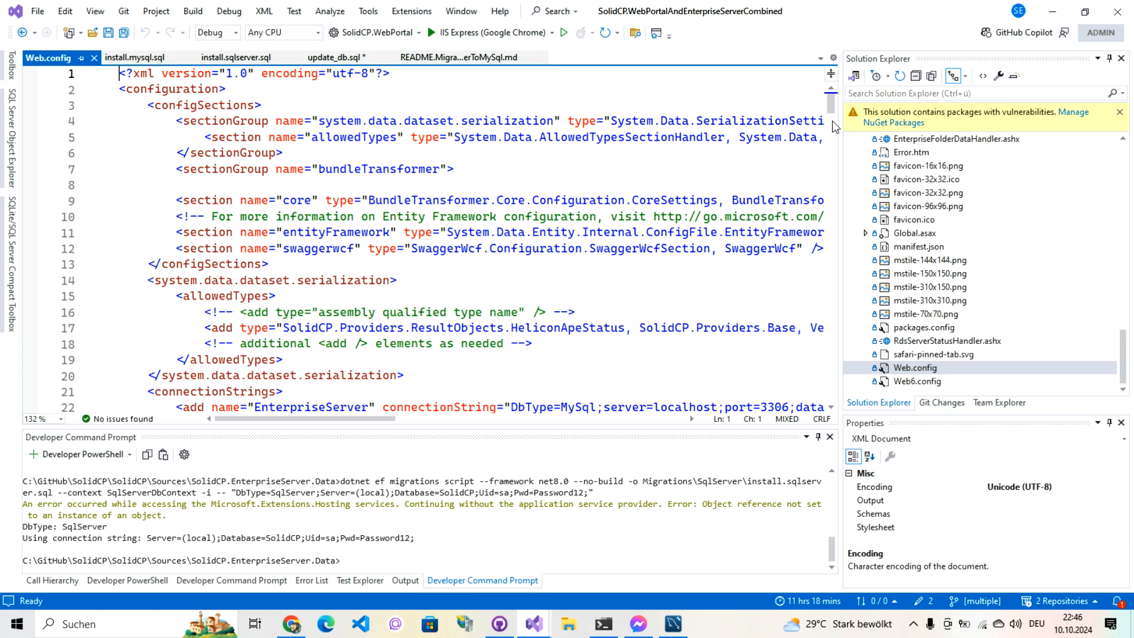
scroll(538, 307, "down", 4)
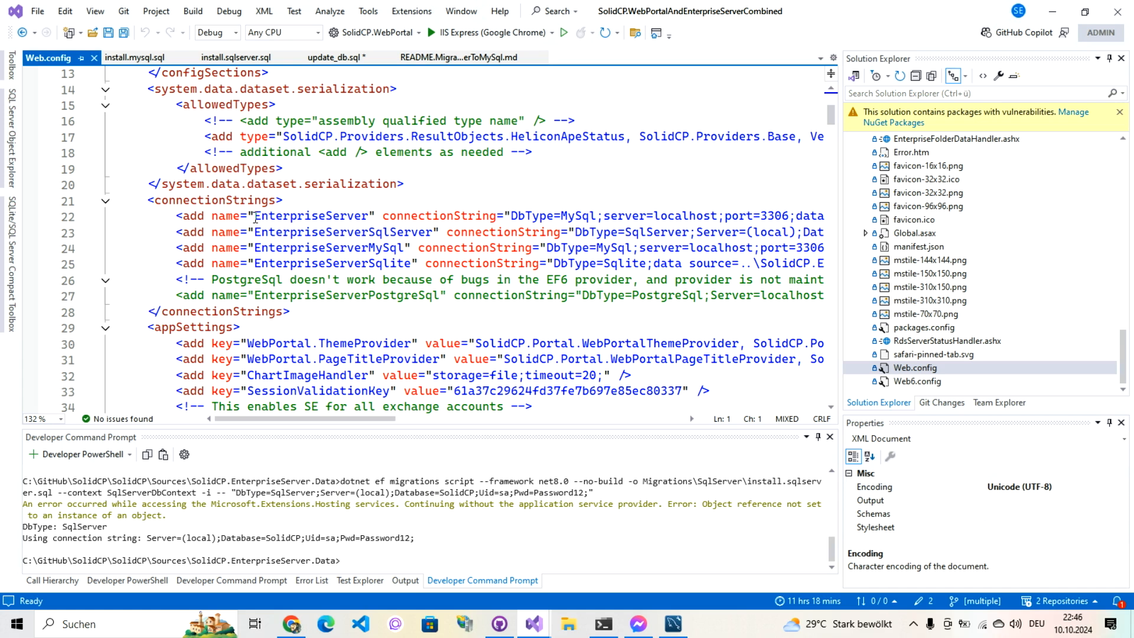
left_click_drag(255, 219, 369, 224)
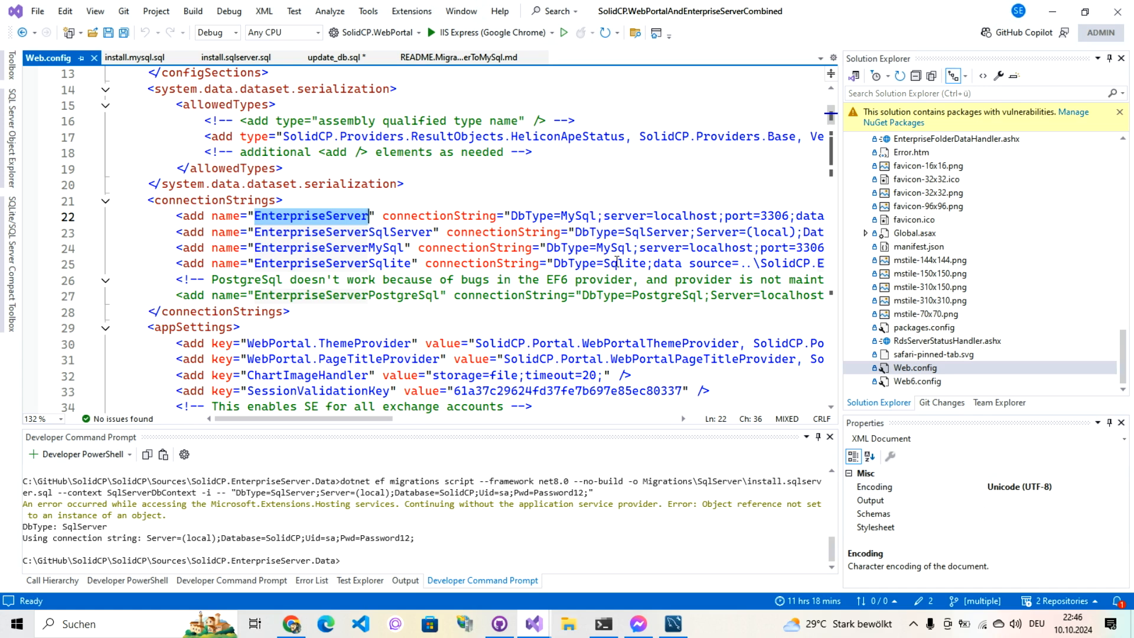
left_click_drag(626, 232, 698, 231)
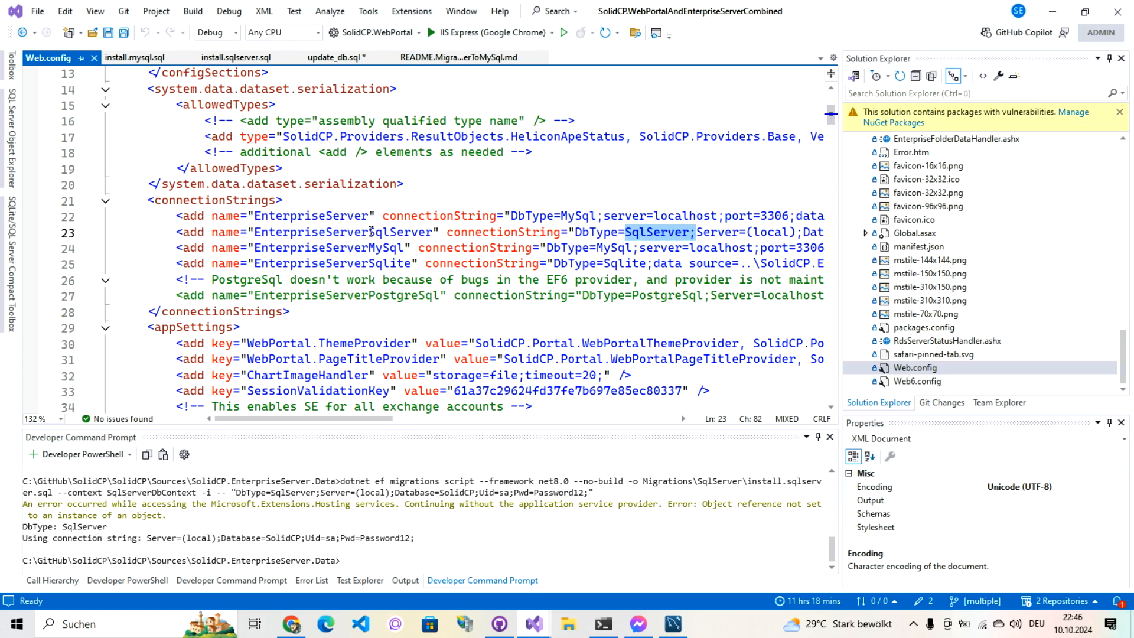
left_click_drag(368, 248, 399, 248)
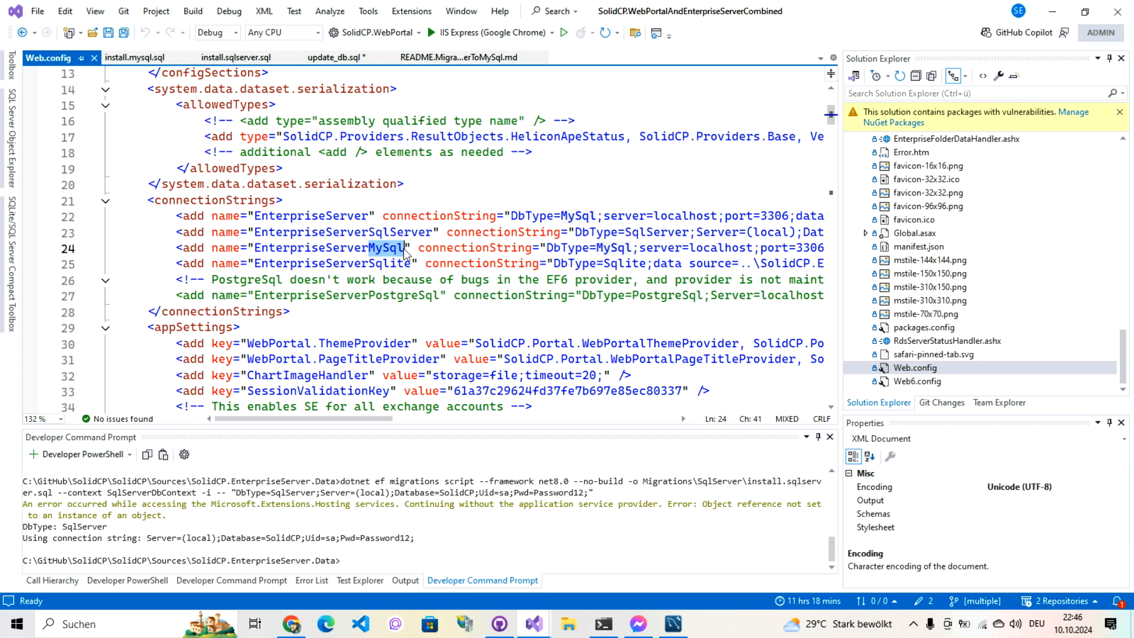
key("Delete")
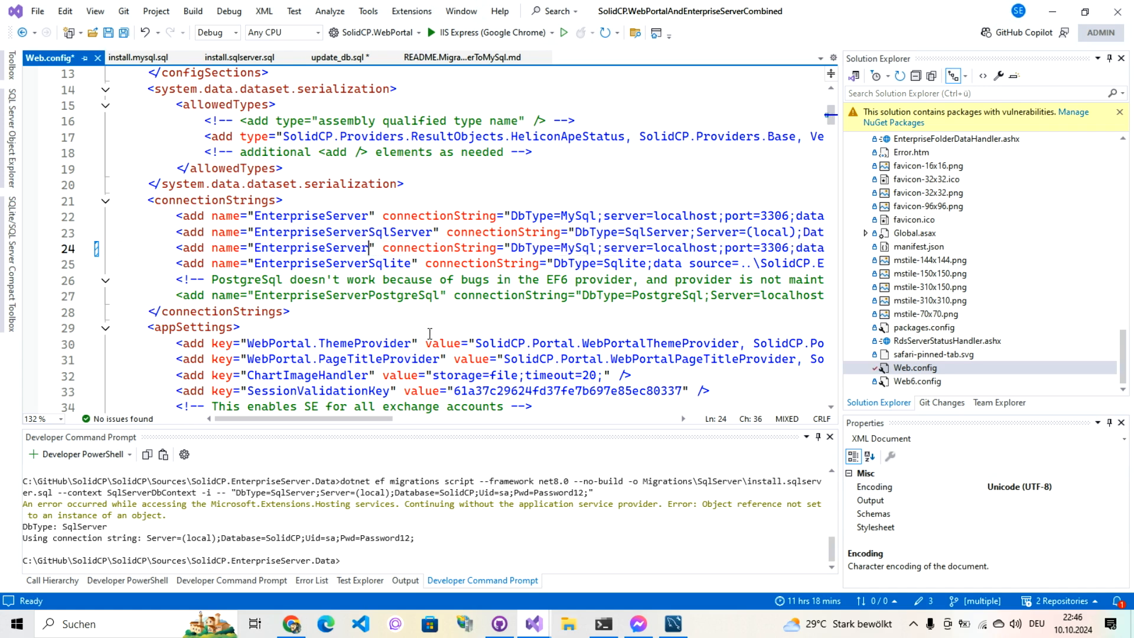
Step: Try appending 'Old' to the EnterpriseServer name, then undo the connection-string renames
left_click_drag(388, 421, 485, 421)
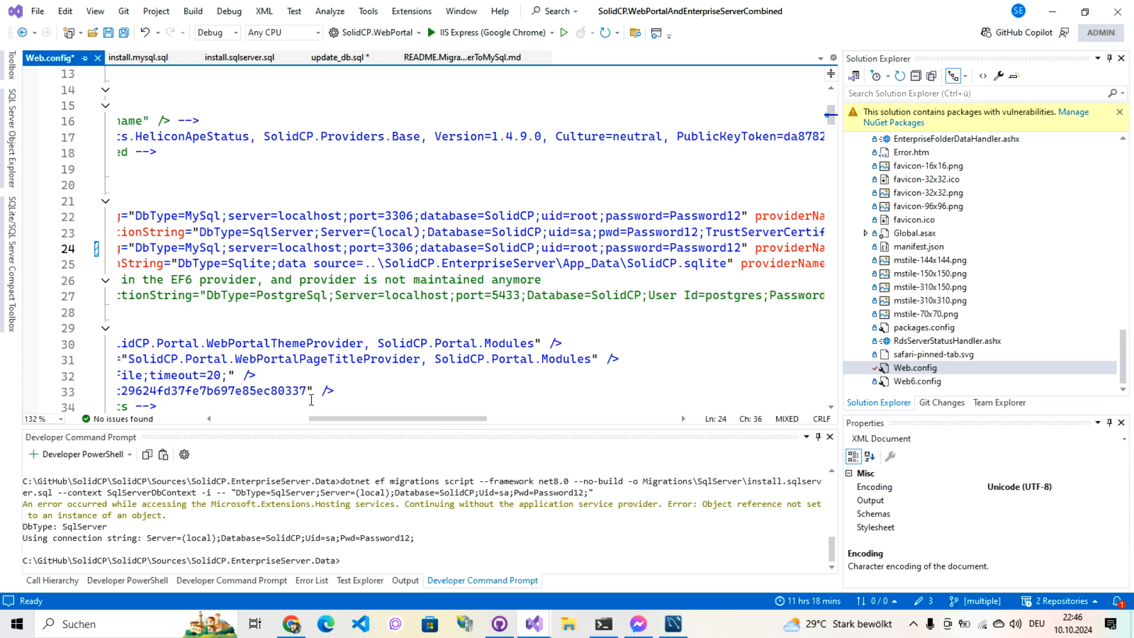
left_click_drag(329, 423, 247, 423)
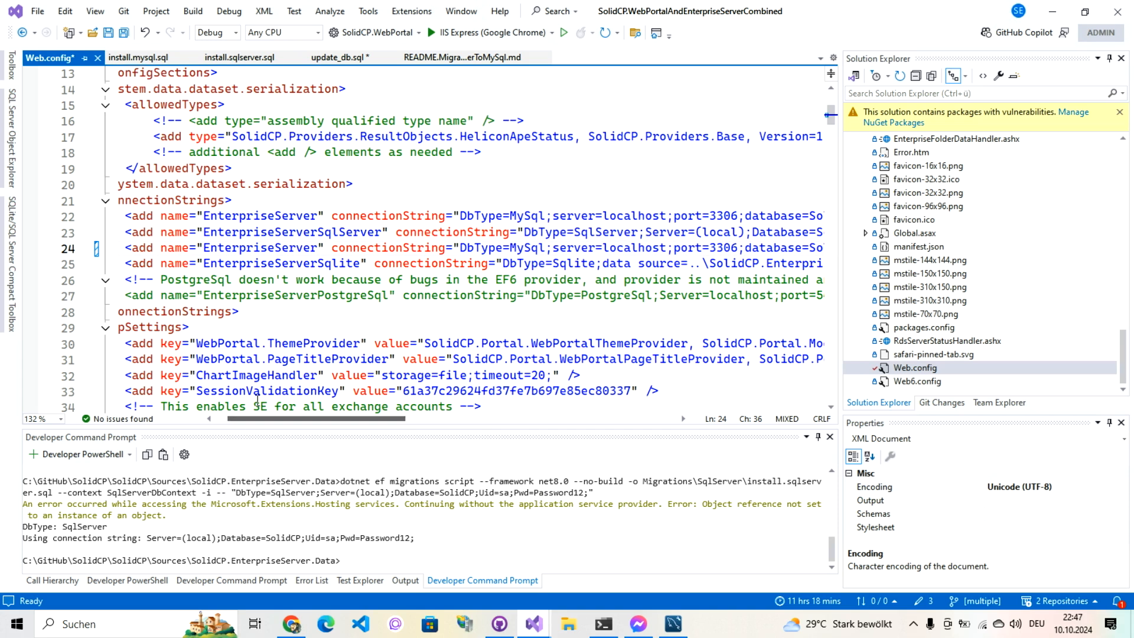
left_click(319, 222)
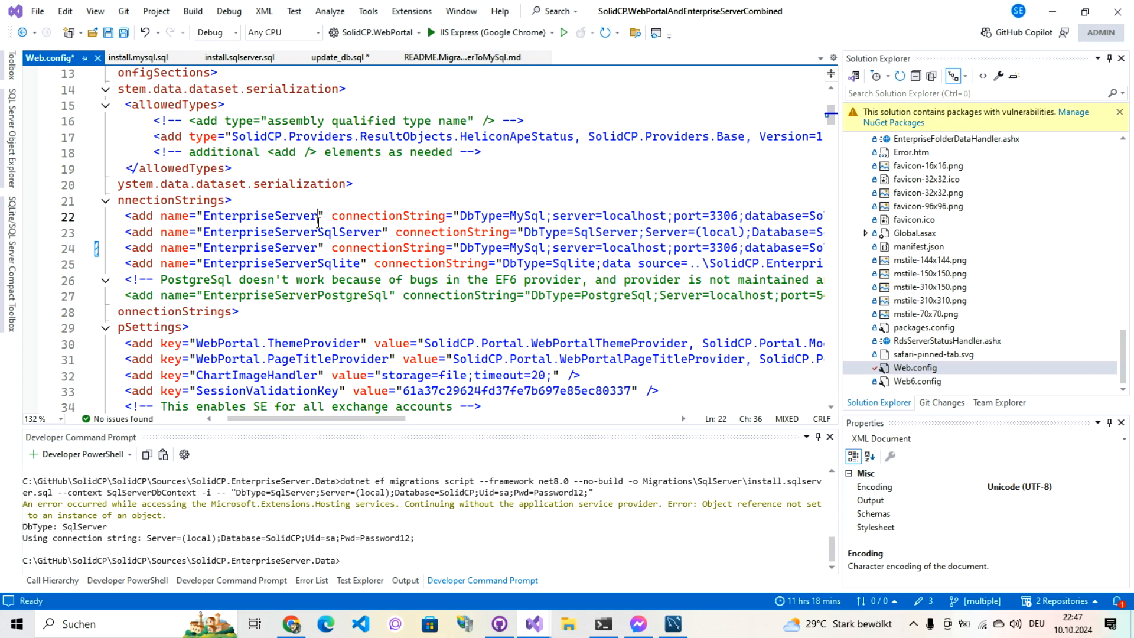
type("Old")
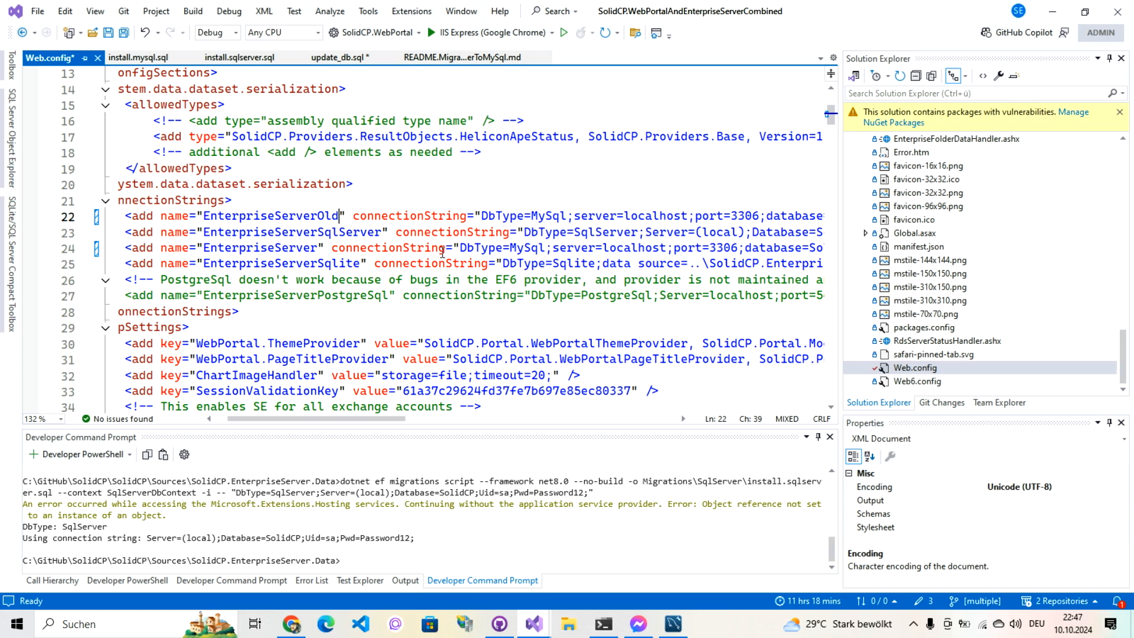
key("BackSpace")
key("BackSpace")
key("BackSpace")
key("ctrl+z")
key("ctrl+z")
key("ctrl+z")
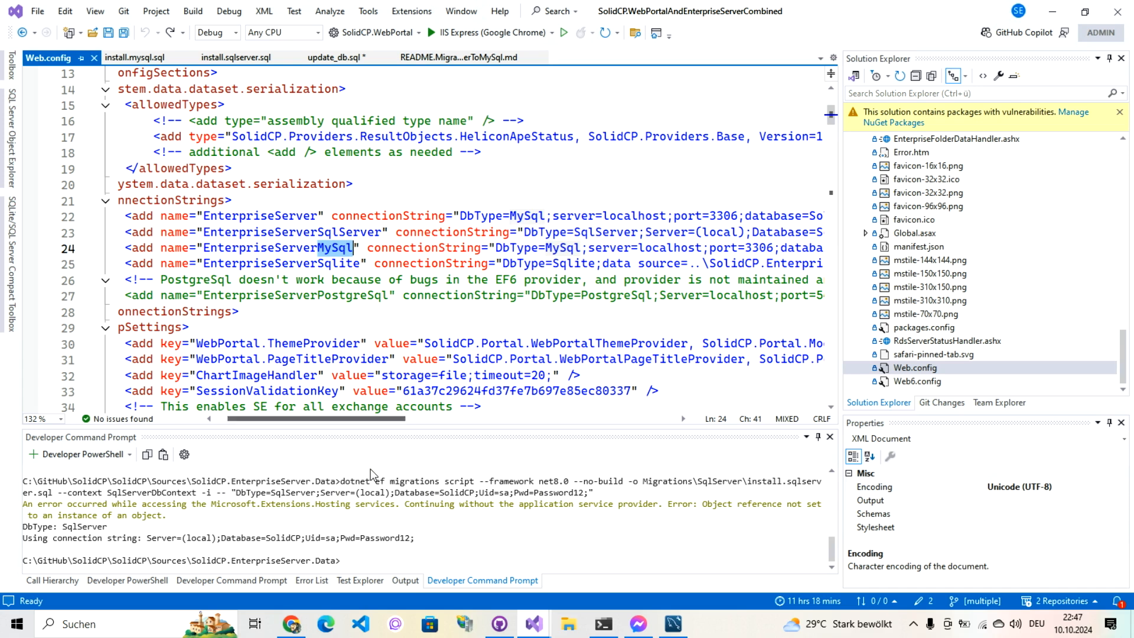
Step: In VS Code, choose SolidCP\SolidCP\Sources\SolidCP.WebPortal as the folder to open
left_click(362, 625)
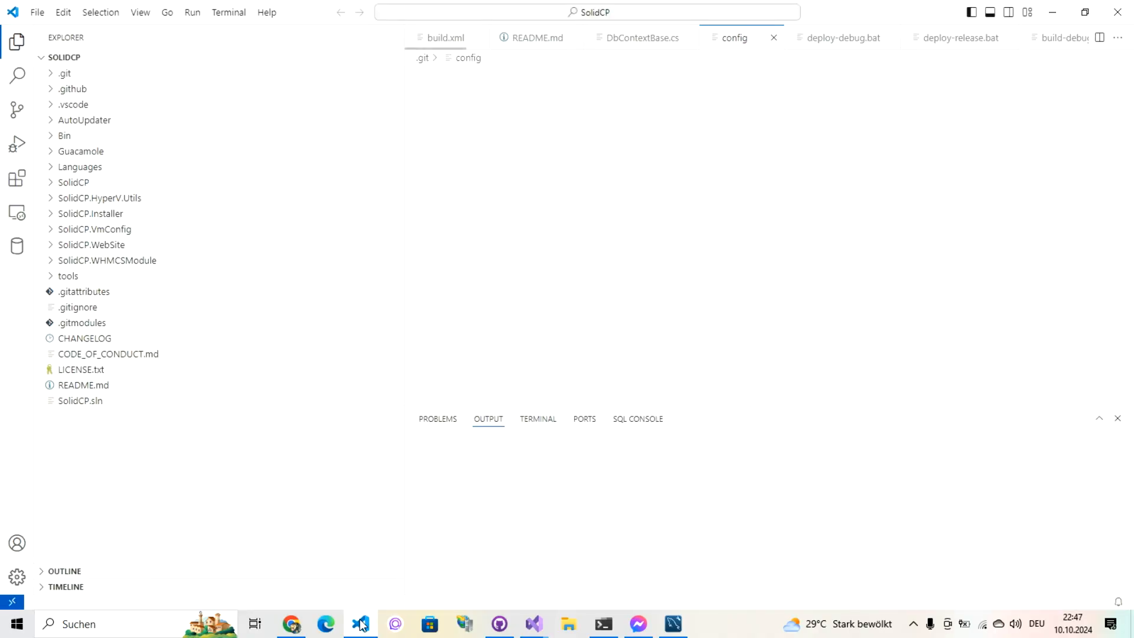
left_click(37, 12)
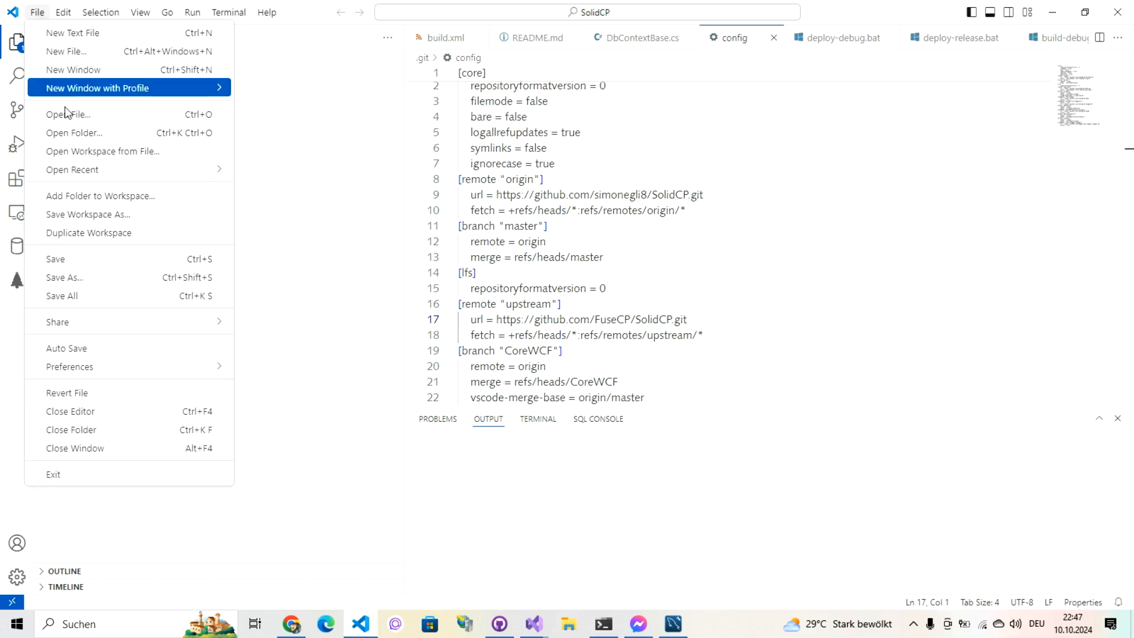
left_click(66, 133)
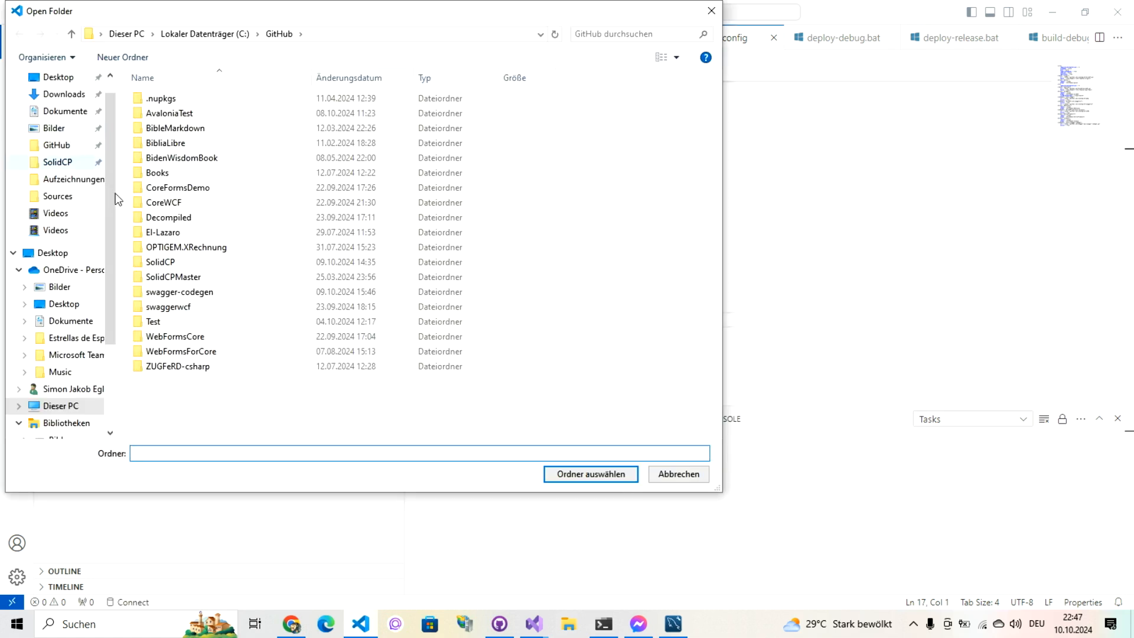
left_click(153, 266)
left_click(153, 266)
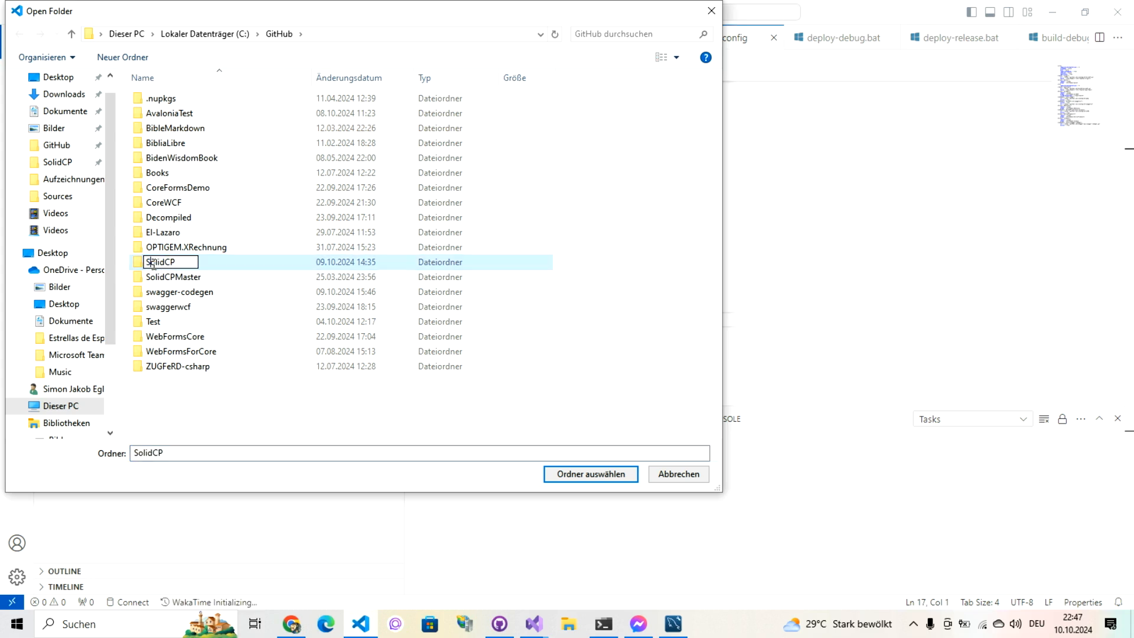
double_click(149, 264)
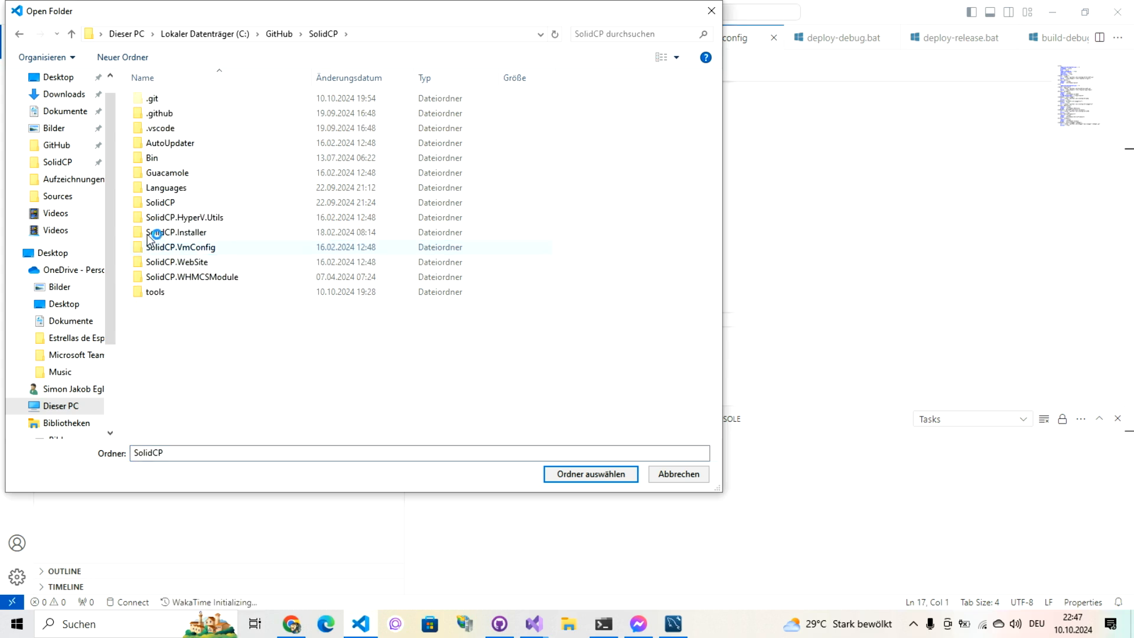
double_click(157, 204)
left_click(154, 203)
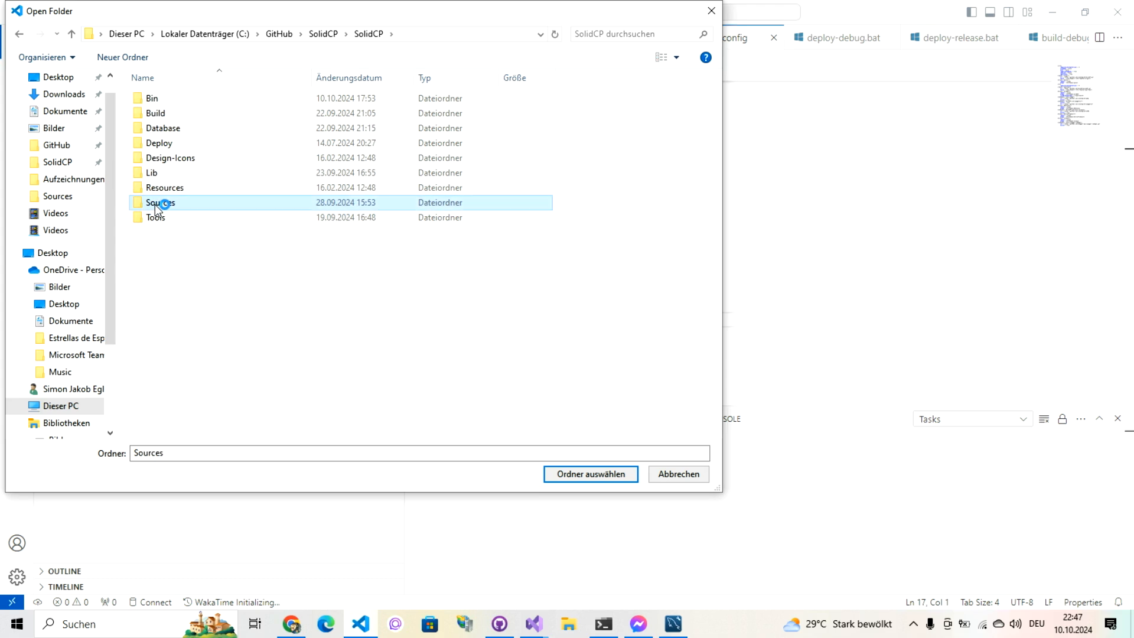
double_click(155, 205)
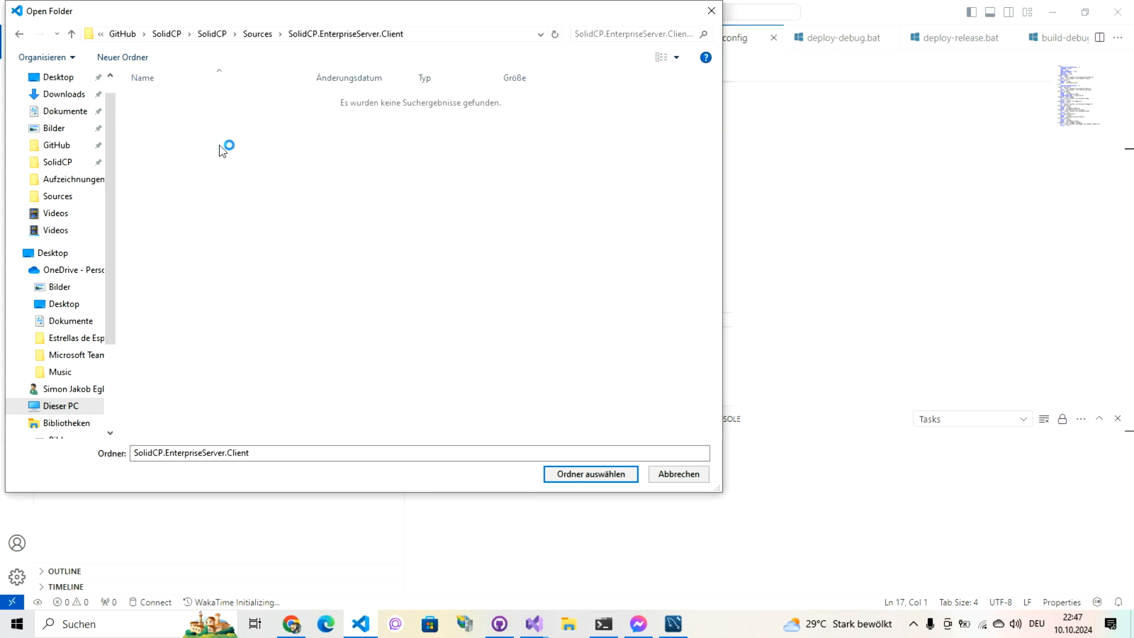
left_click(258, 34)
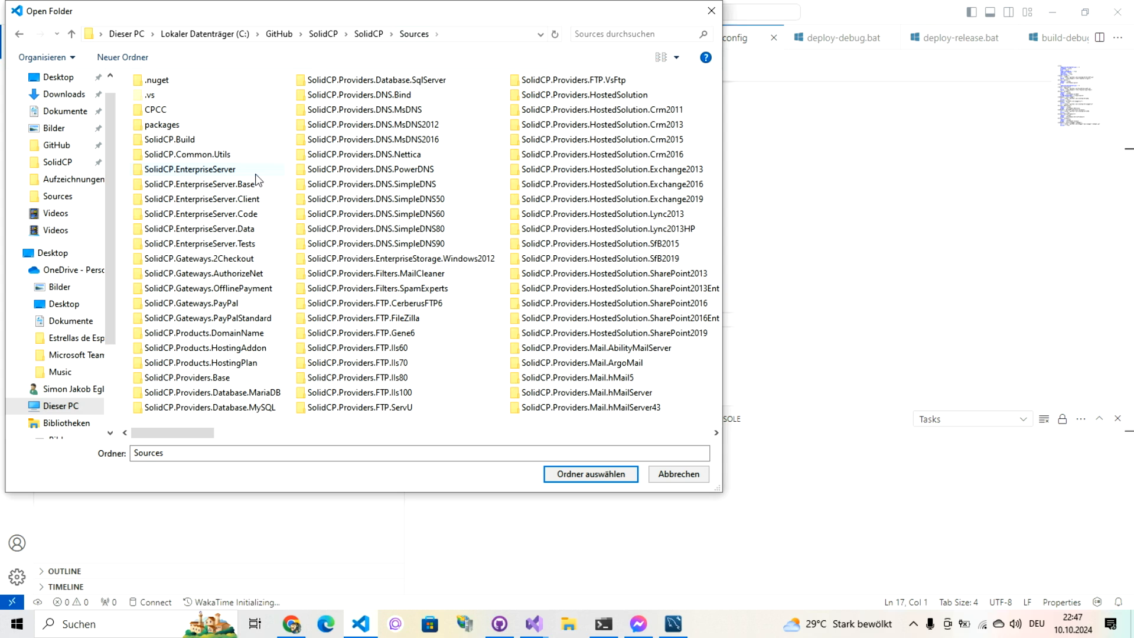
left_click_drag(212, 431, 487, 450)
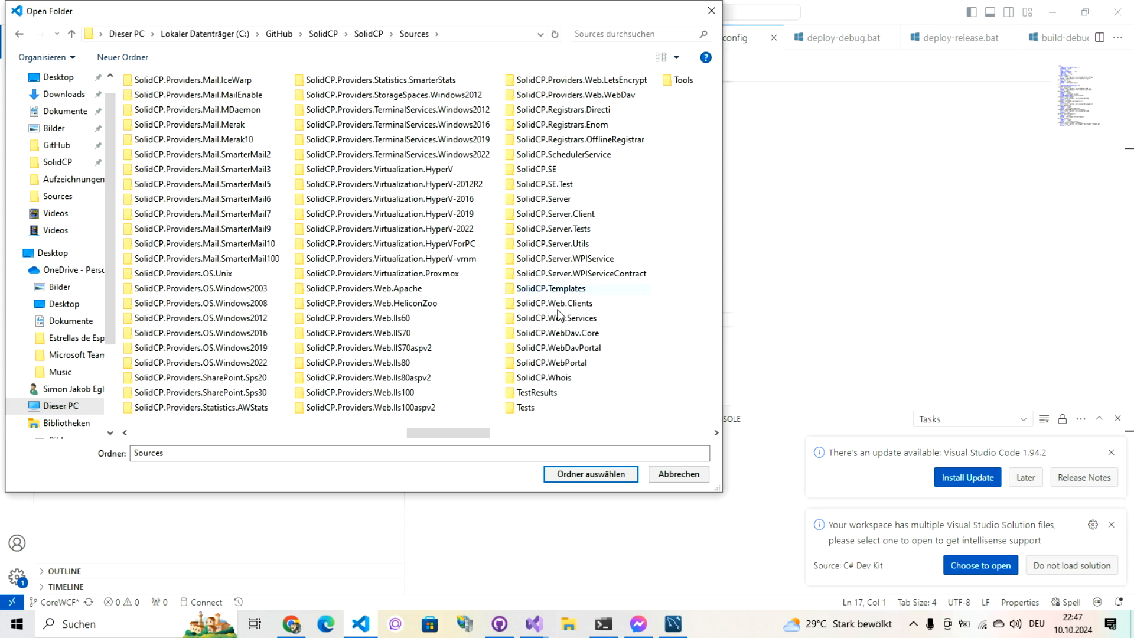
left_click(555, 364)
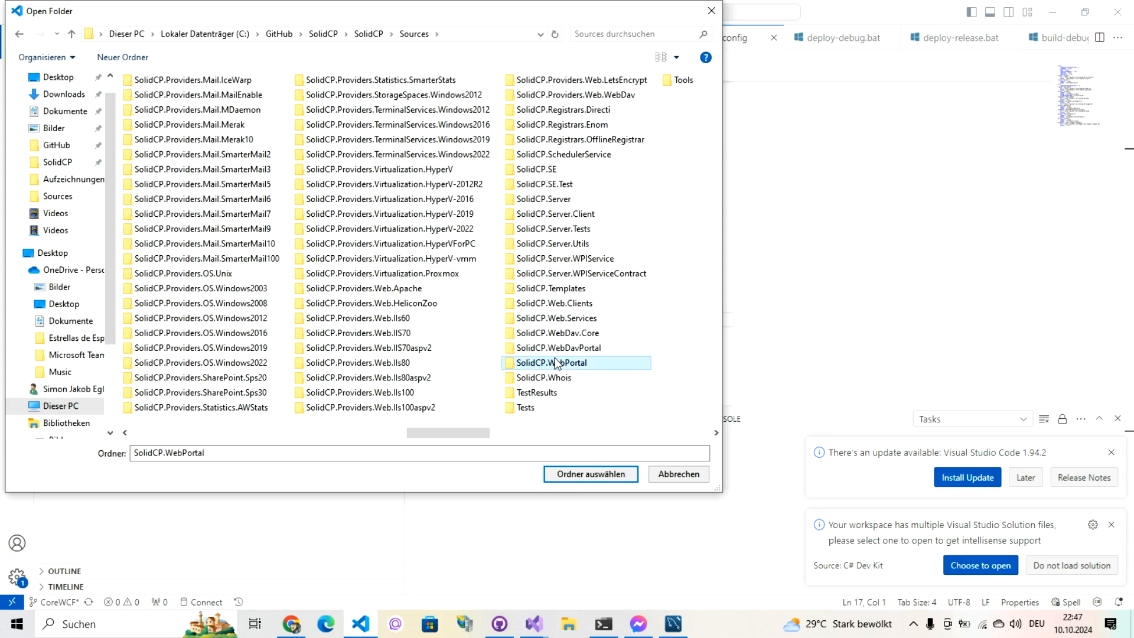
left_click(584, 475)
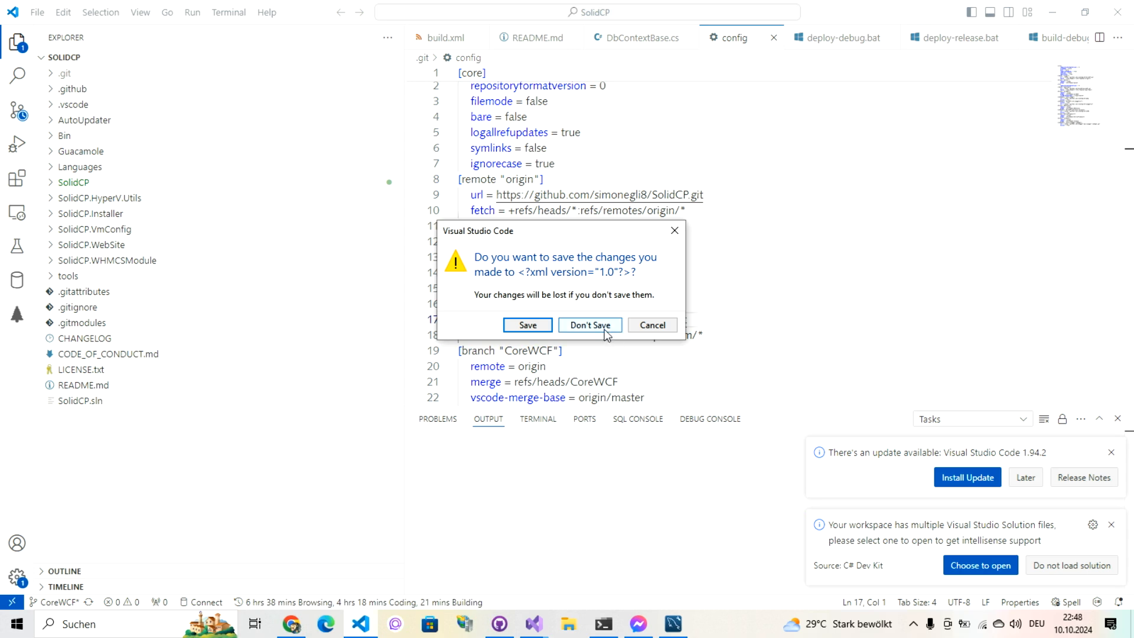
Step: Back out of saving the untitled XML draft and return to Open Folder
left_click(528, 327)
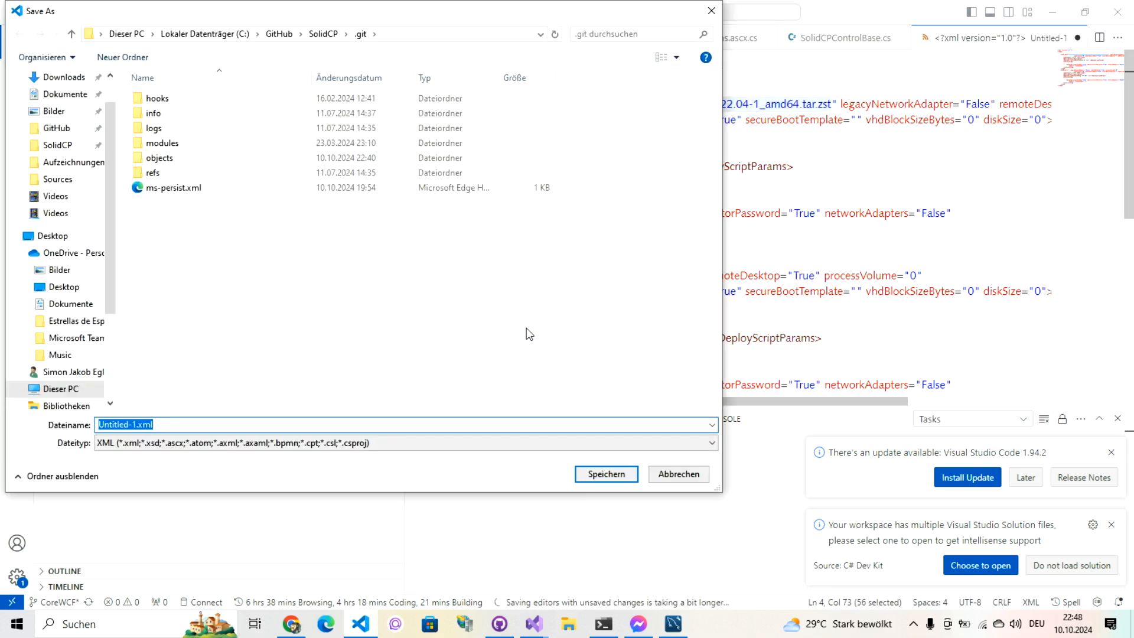
left_click(676, 478)
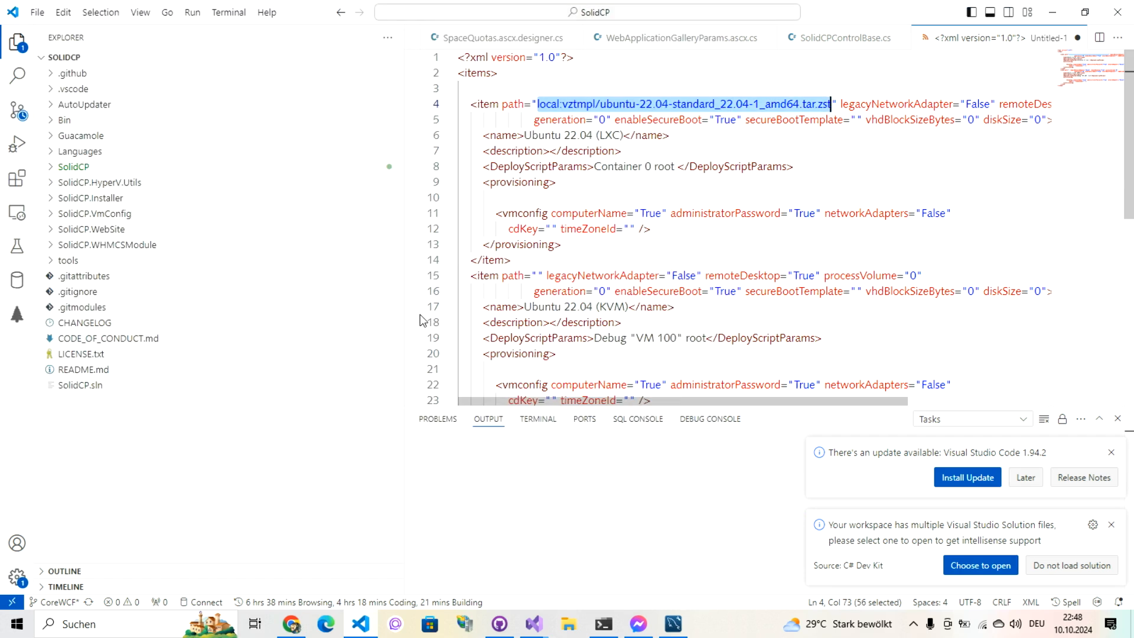
left_click(38, 12)
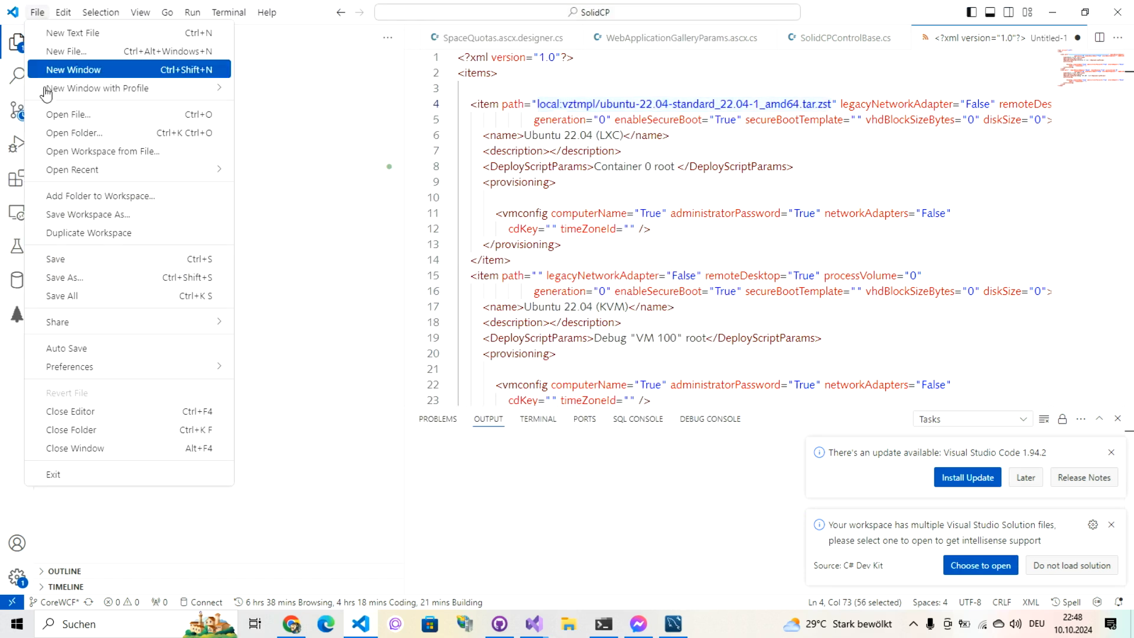
left_click(57, 136)
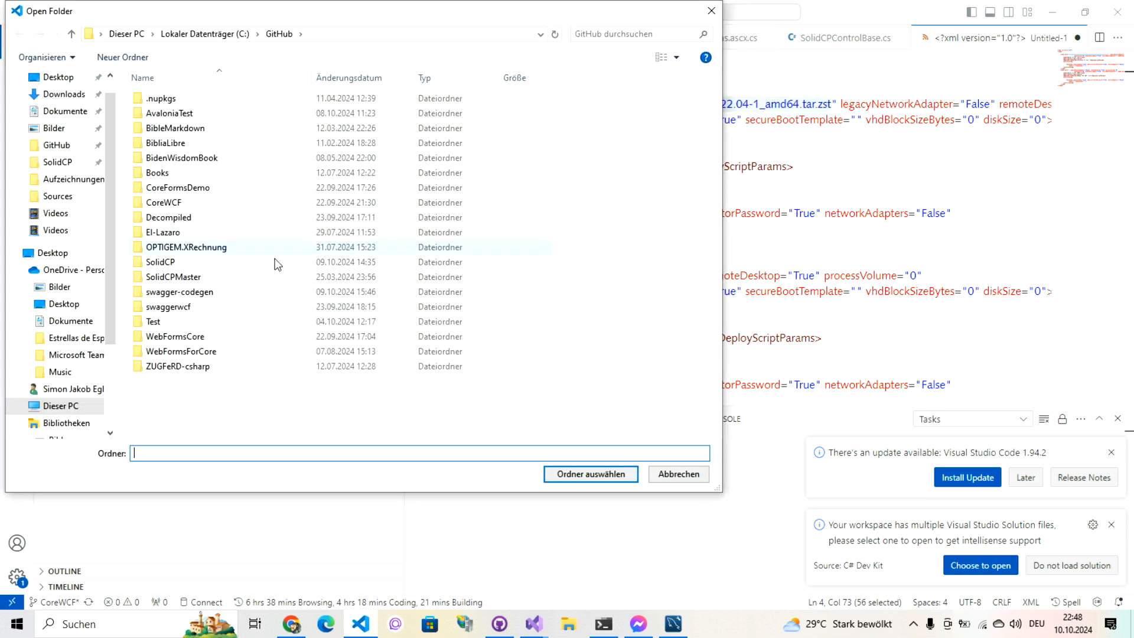
Step: Browse to SolidCP\SolidCP\Sources\SolidCP.WebPortal, open it, and discard the XML draft
double_click(183, 263)
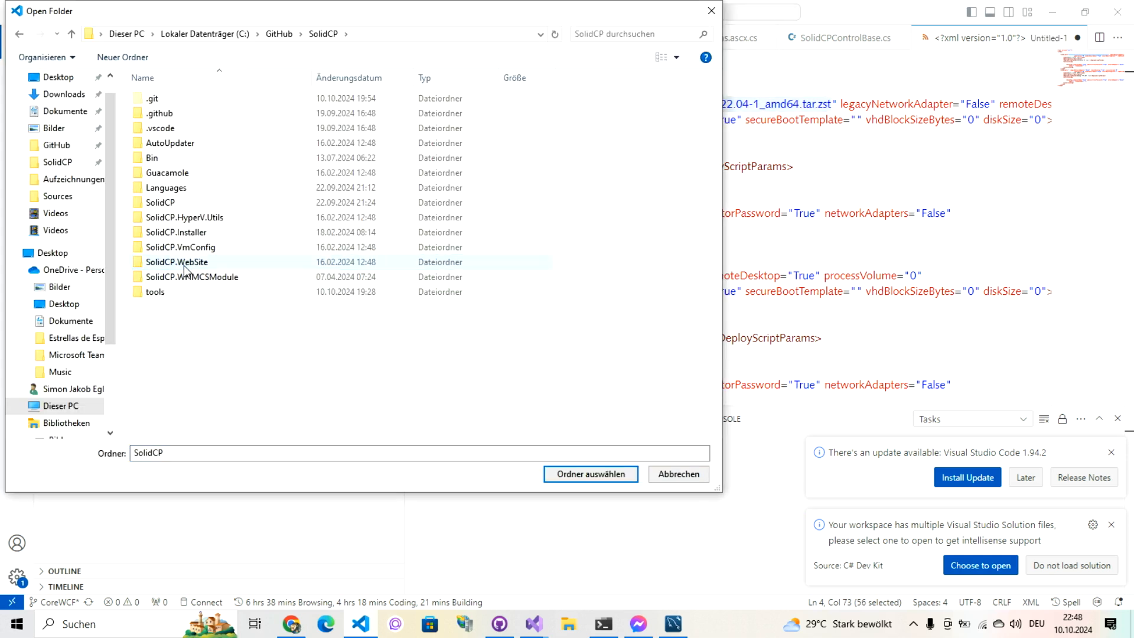
left_click(173, 205)
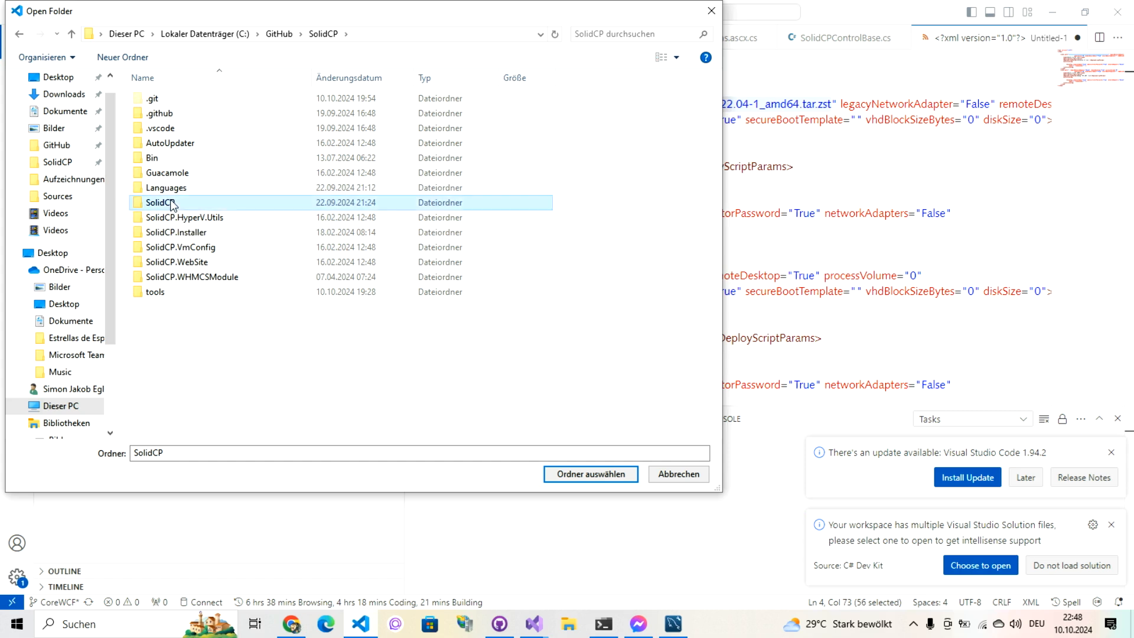
double_click(173, 203)
double_click(172, 202)
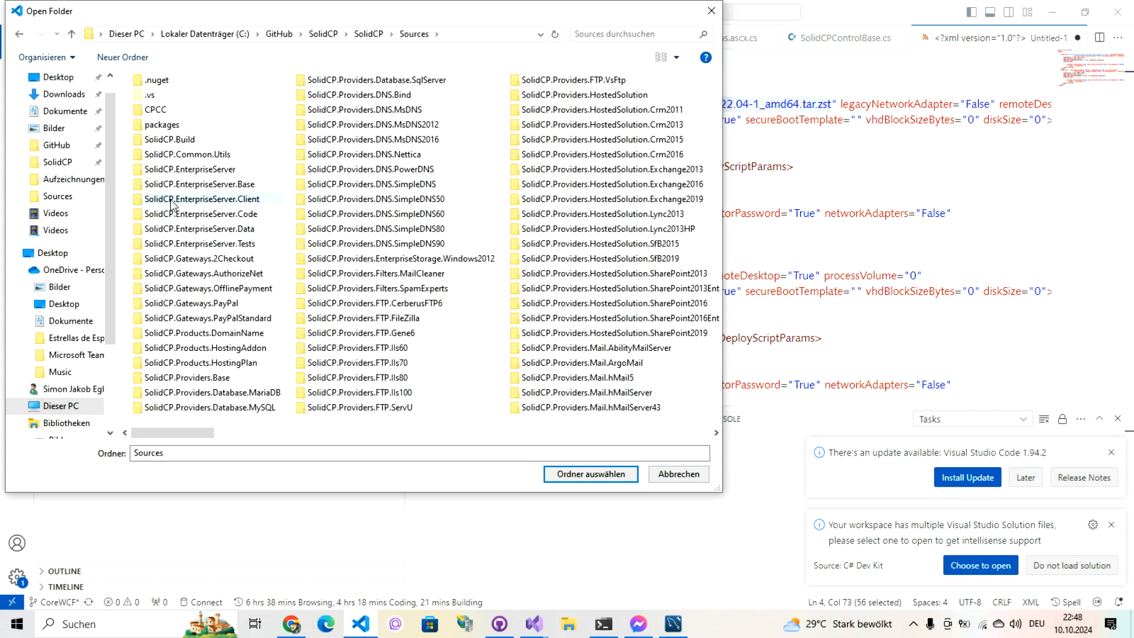
scroll(392, 437, "right", 2)
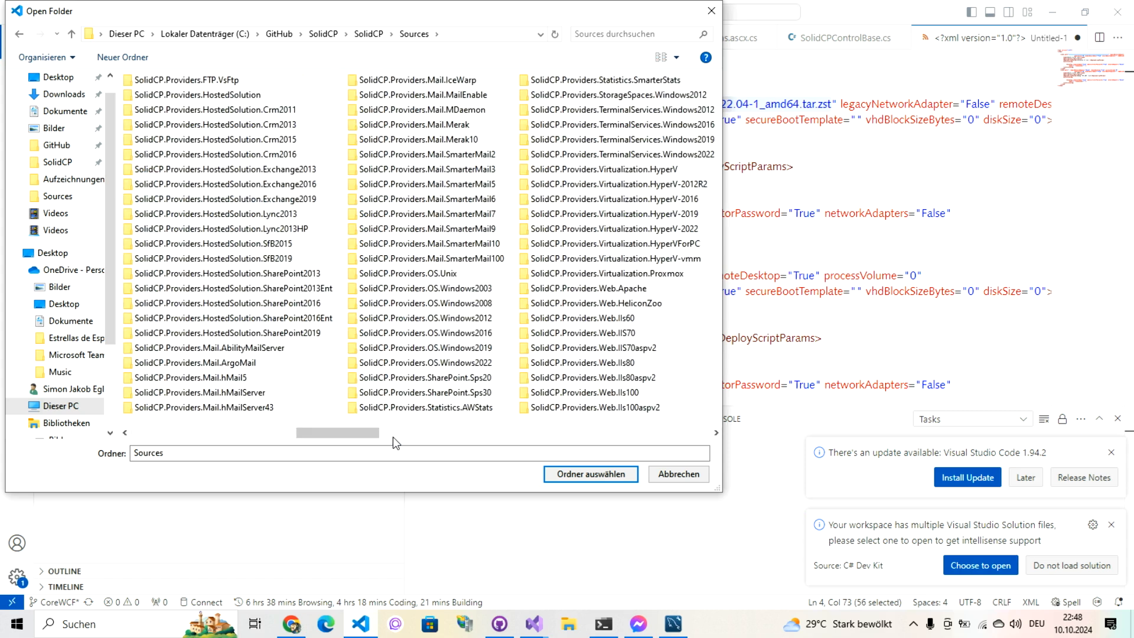
scroll(395, 442, "right", 2)
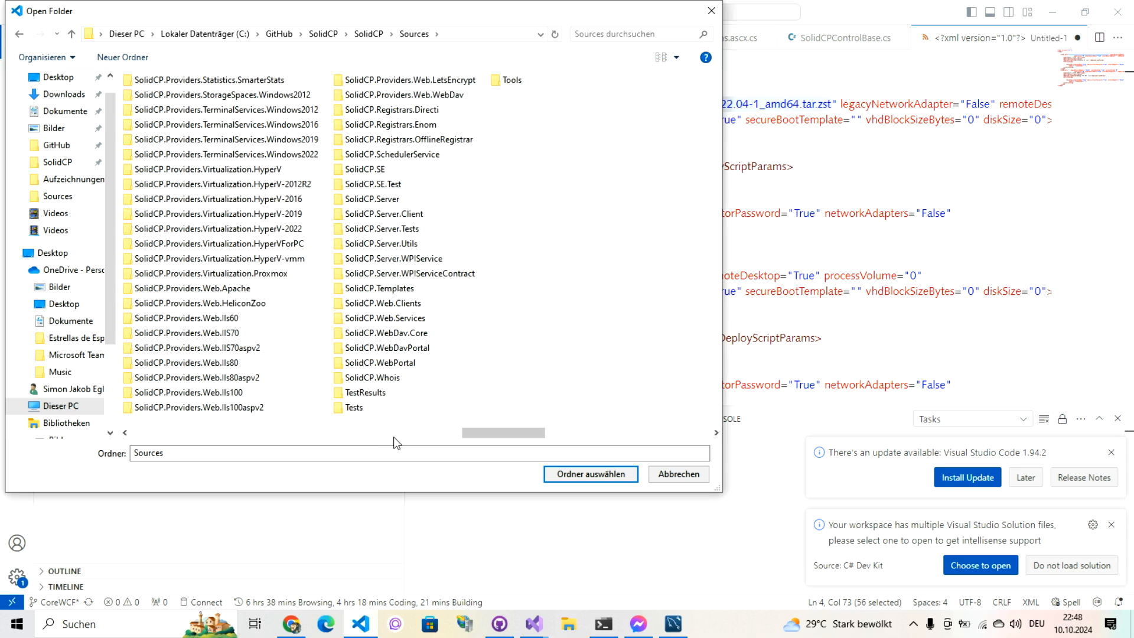
left_click(380, 363)
left_click(595, 472)
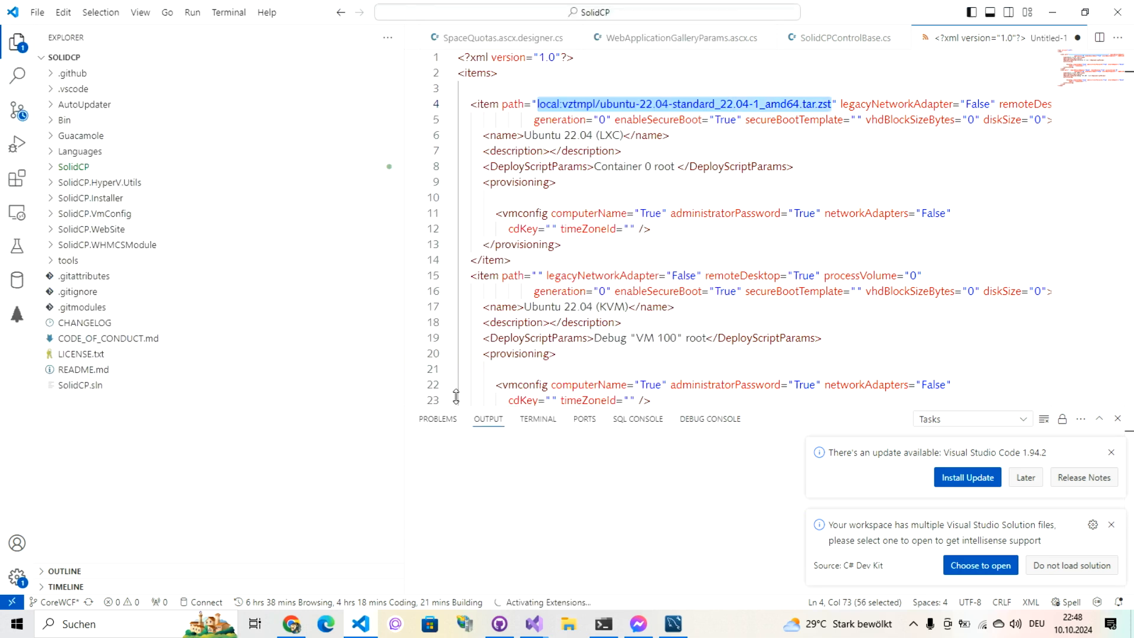
left_click(581, 326)
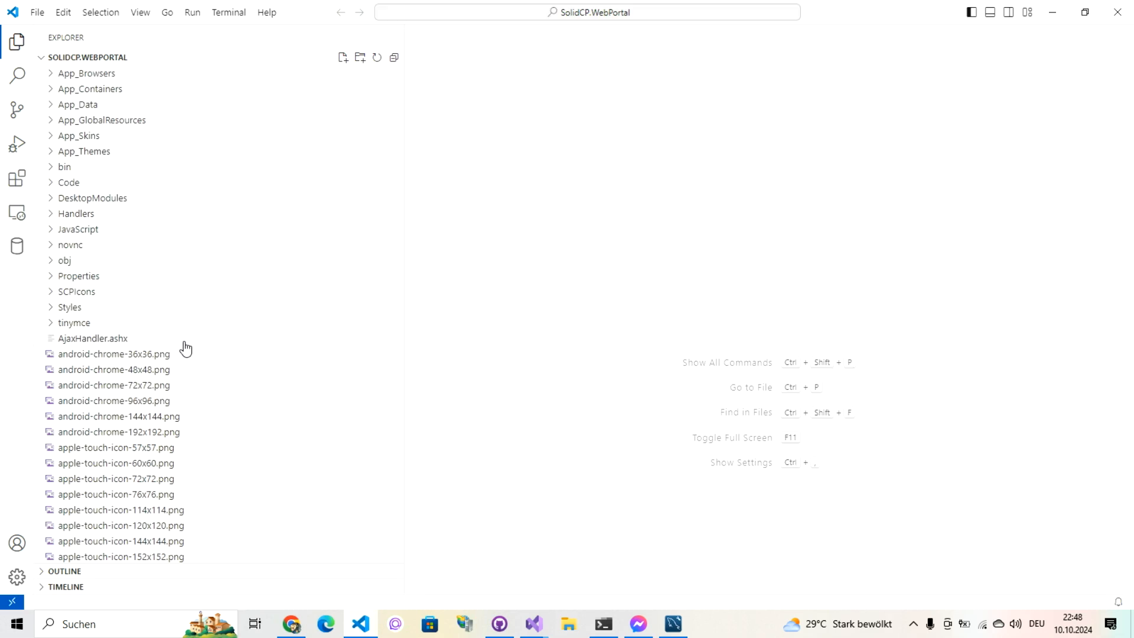
Step: Open the portal's Web.config to review the MySql EnterpriseServer connection string, then close VS Code
left_click_drag(400, 255, 409, 515)
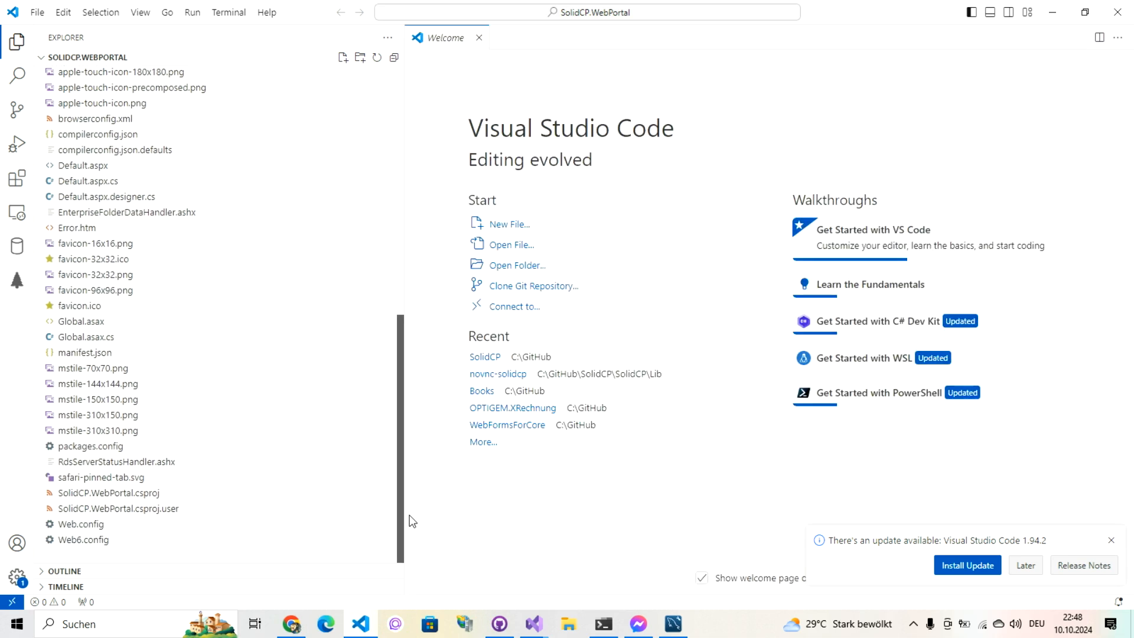
left_click(104, 525)
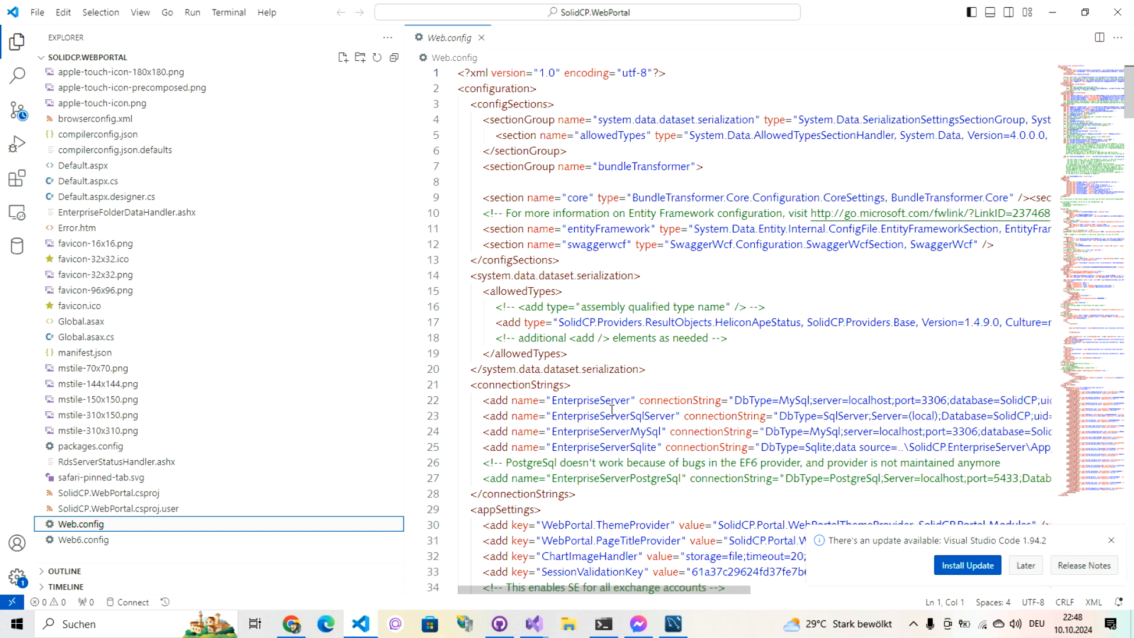
left_click(1111, 17)
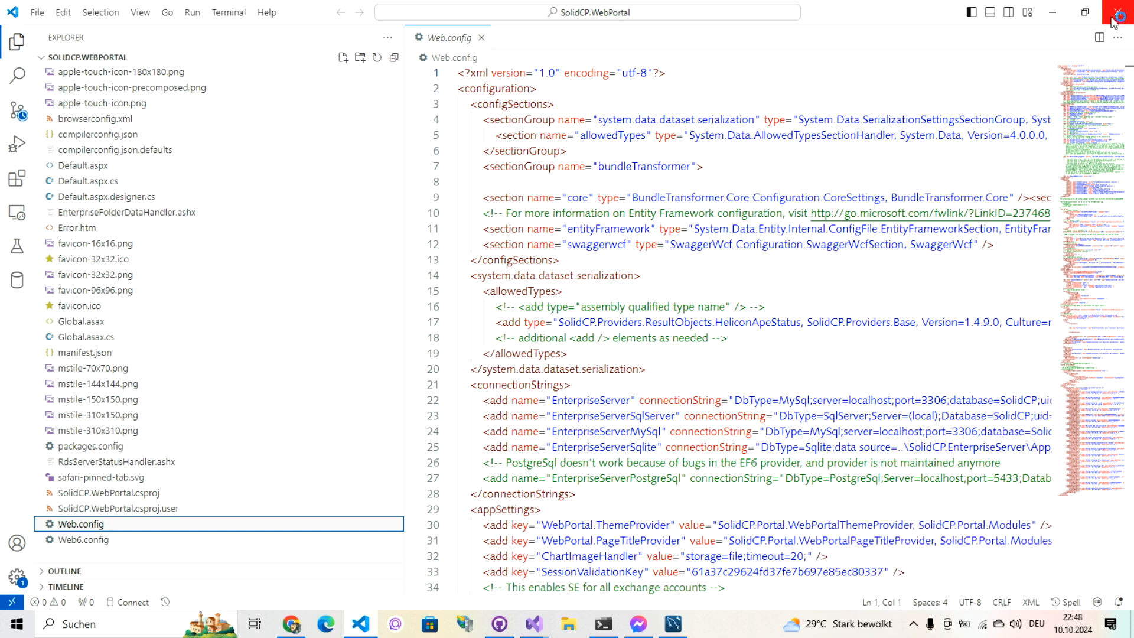